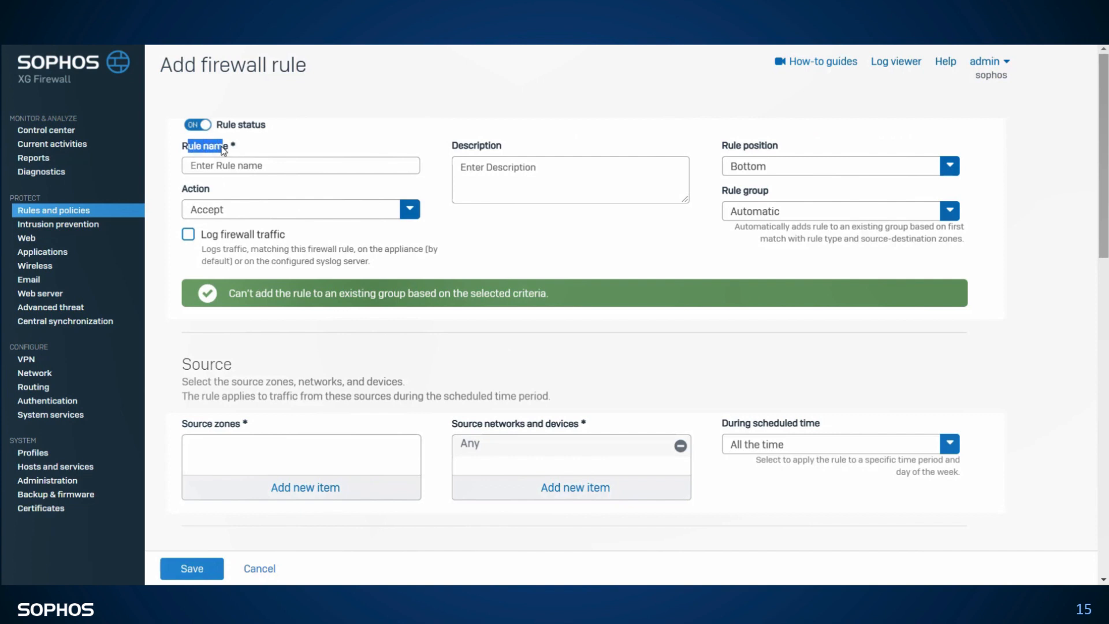
Enable firewall traffic logging for the rule and bring up the available source zones.
click(192, 235)
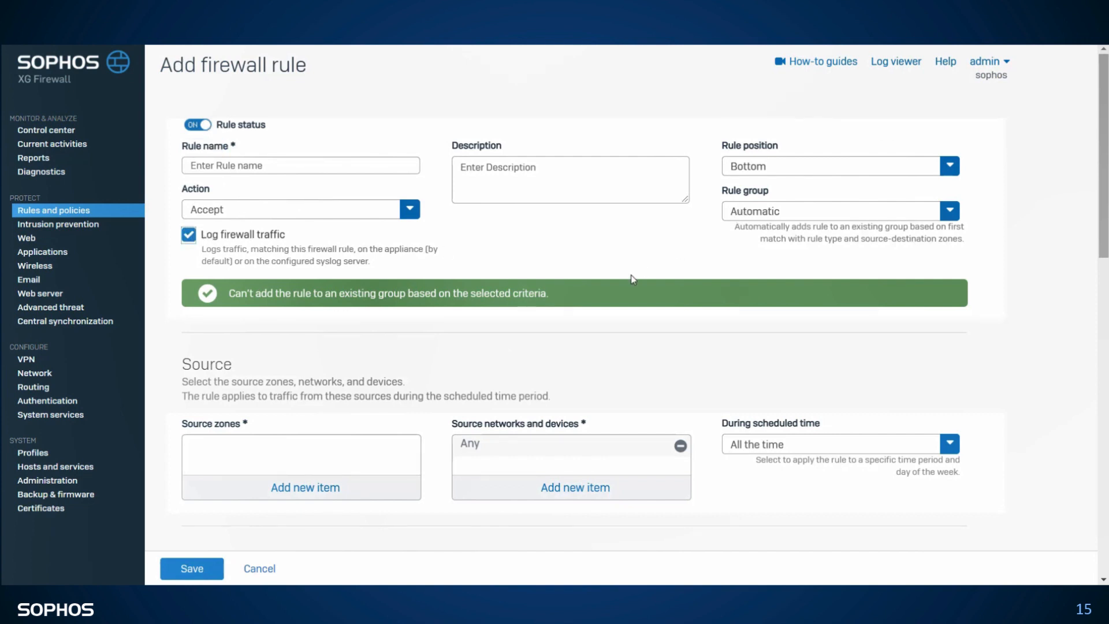
scroll(631, 275, down, 3)
click(312, 271)
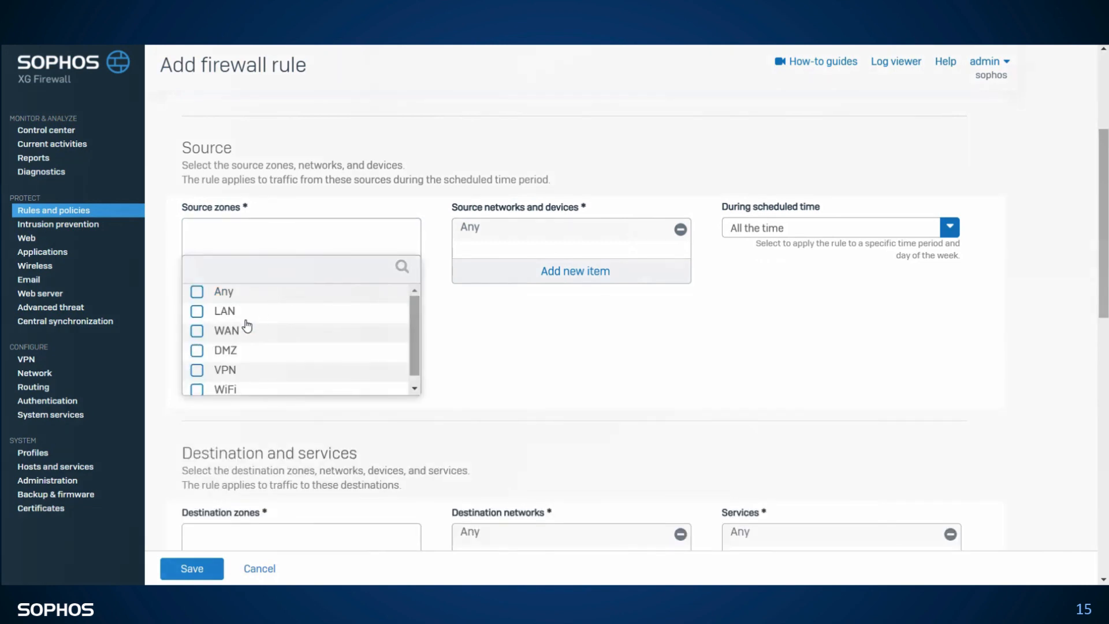
click(197, 311)
Examine the choices for source networks and devices and the object types they can be filtered by.
click(575, 272)
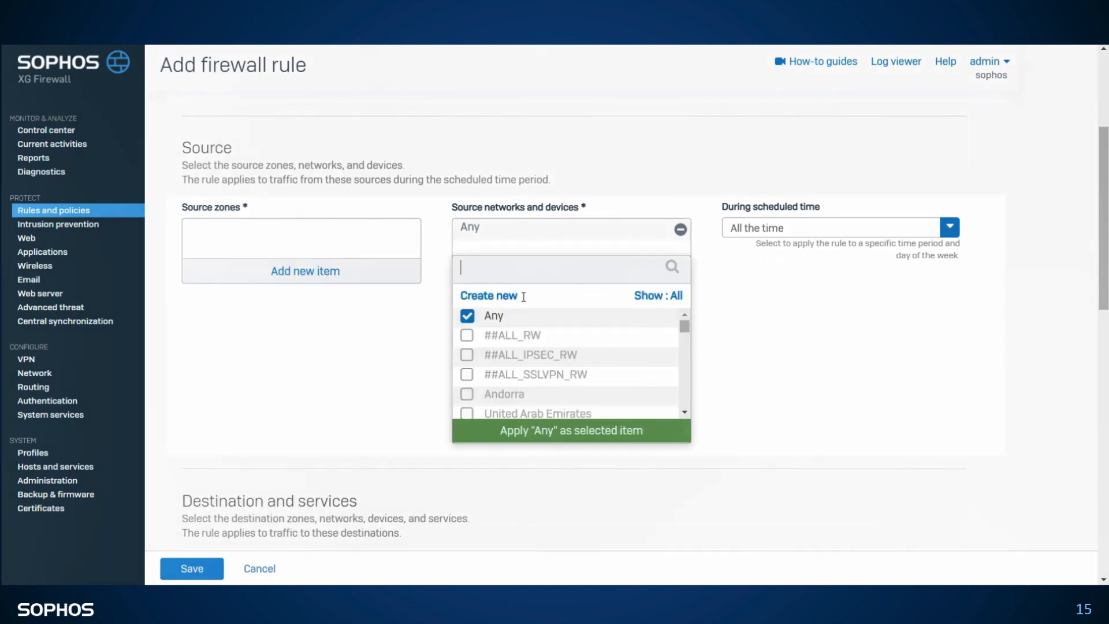
click(467, 317)
click(647, 296)
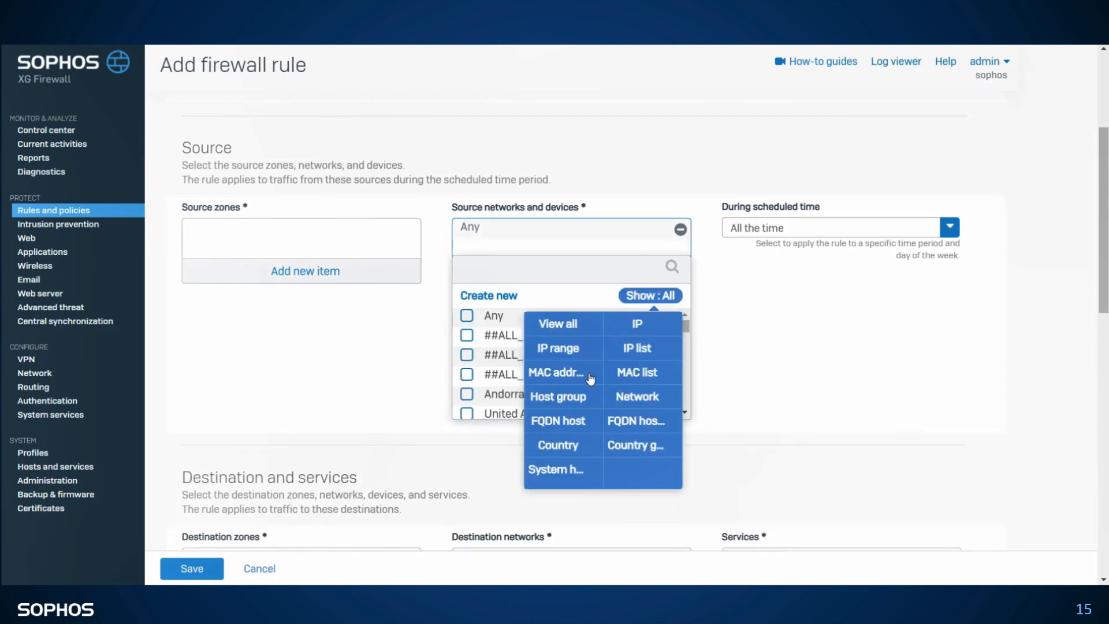
click(743, 415)
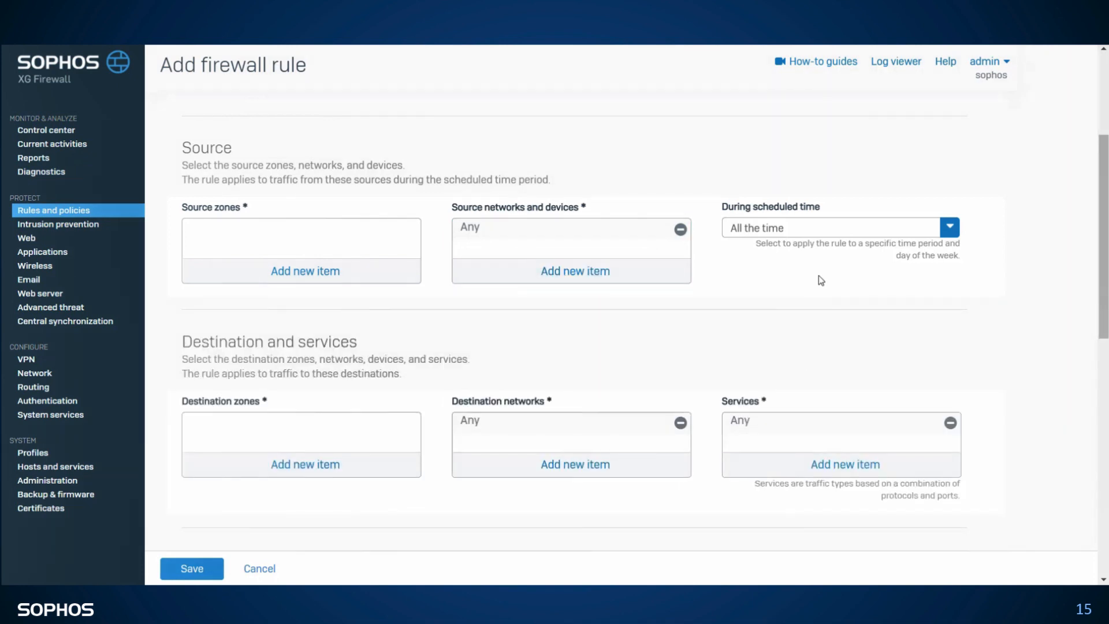
click(948, 229)
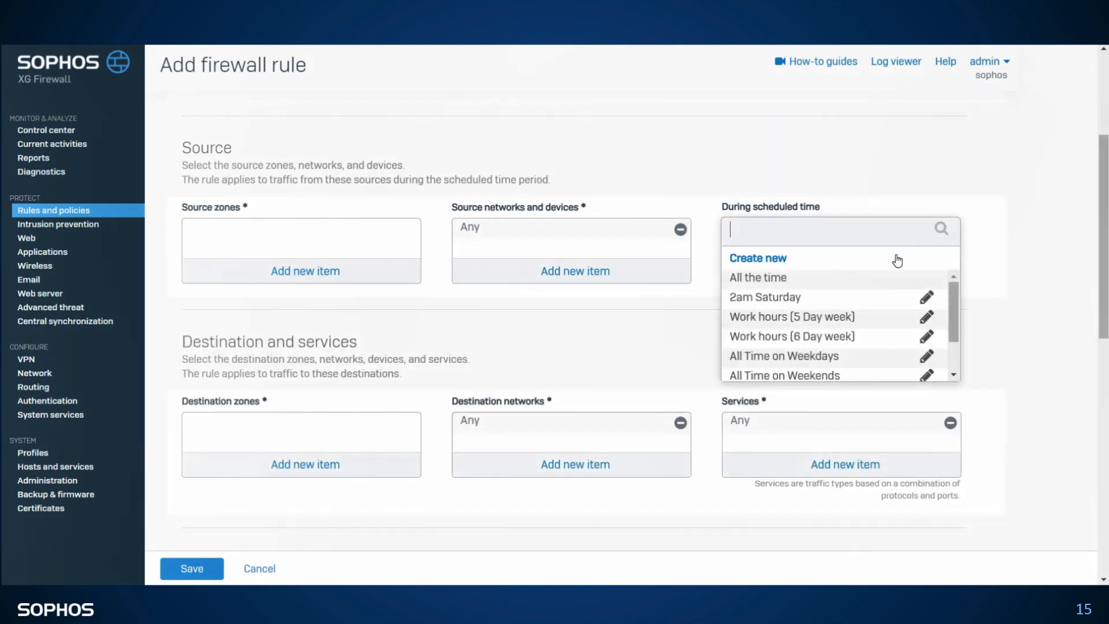
click(767, 264)
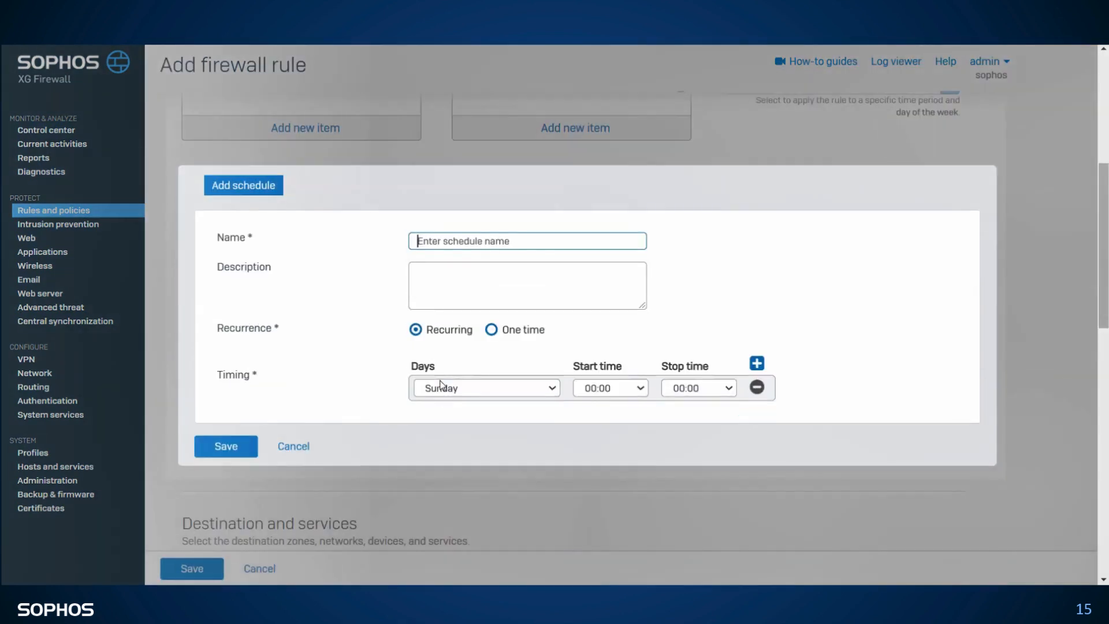
click(757, 362)
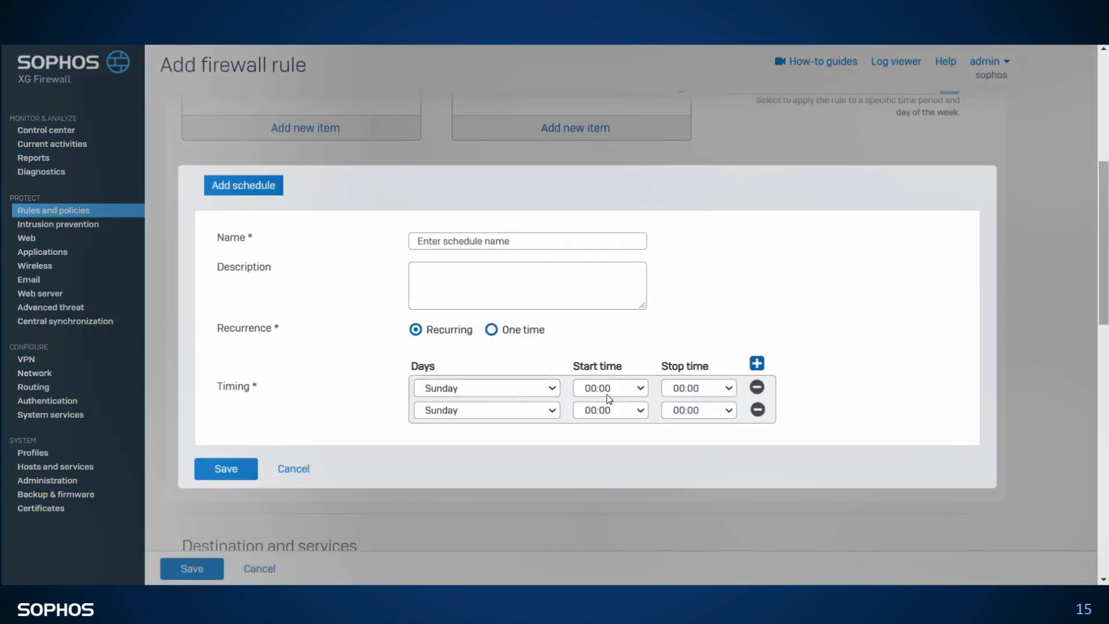
click(526, 415)
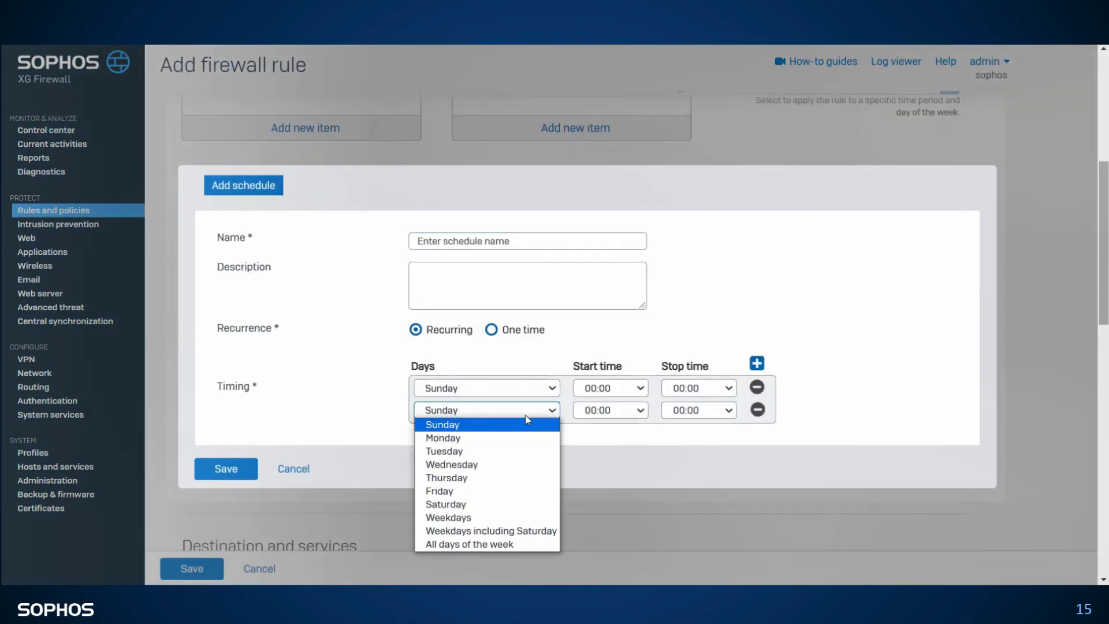
click(457, 440)
click(639, 411)
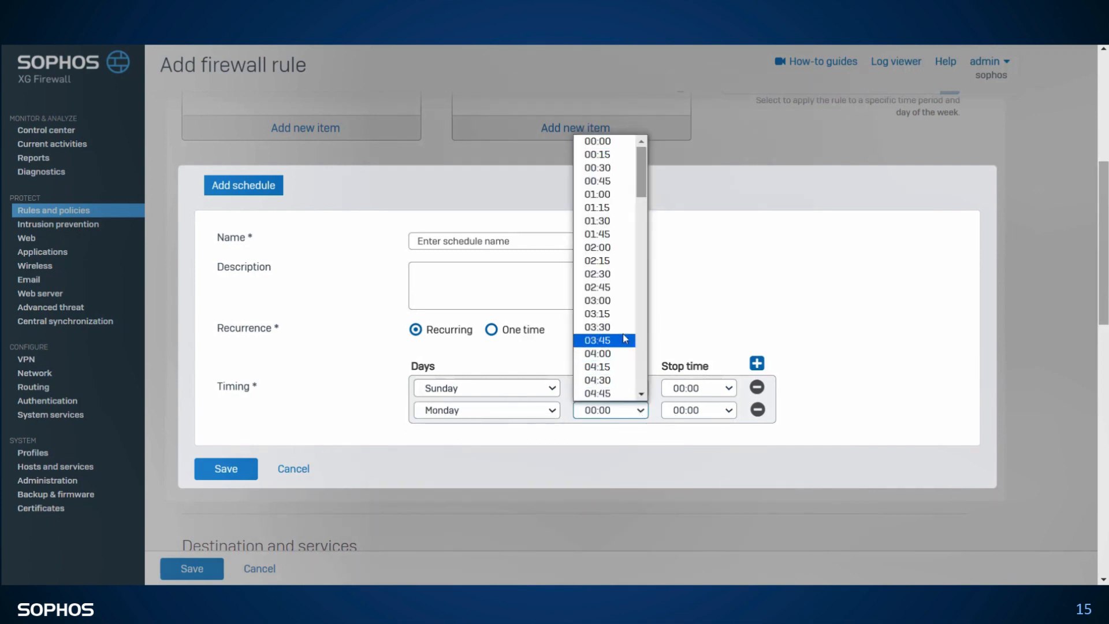
scroll(624, 338, down, 15)
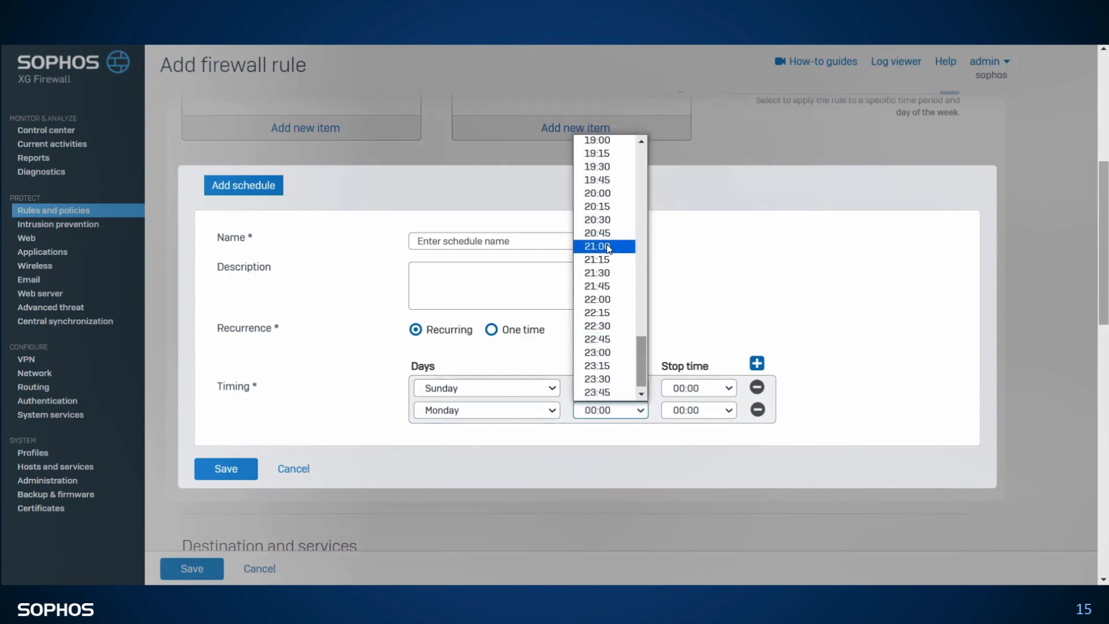
click(820, 302)
click(293, 468)
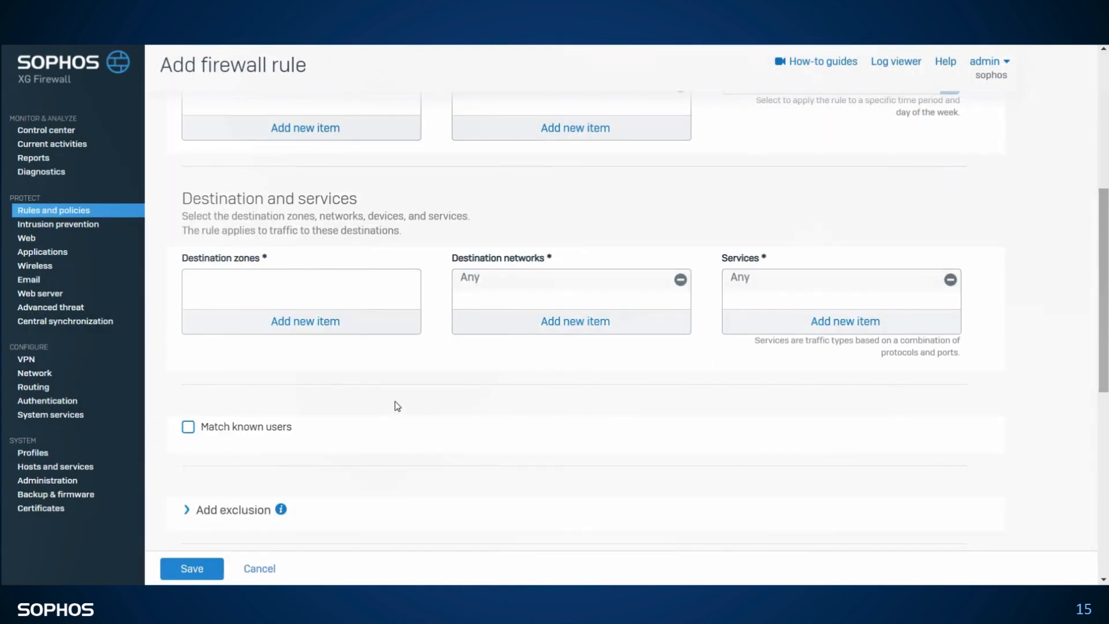
Set the rule's destination zone to WAN.
scroll(397, 406, up, 3)
click(319, 463)
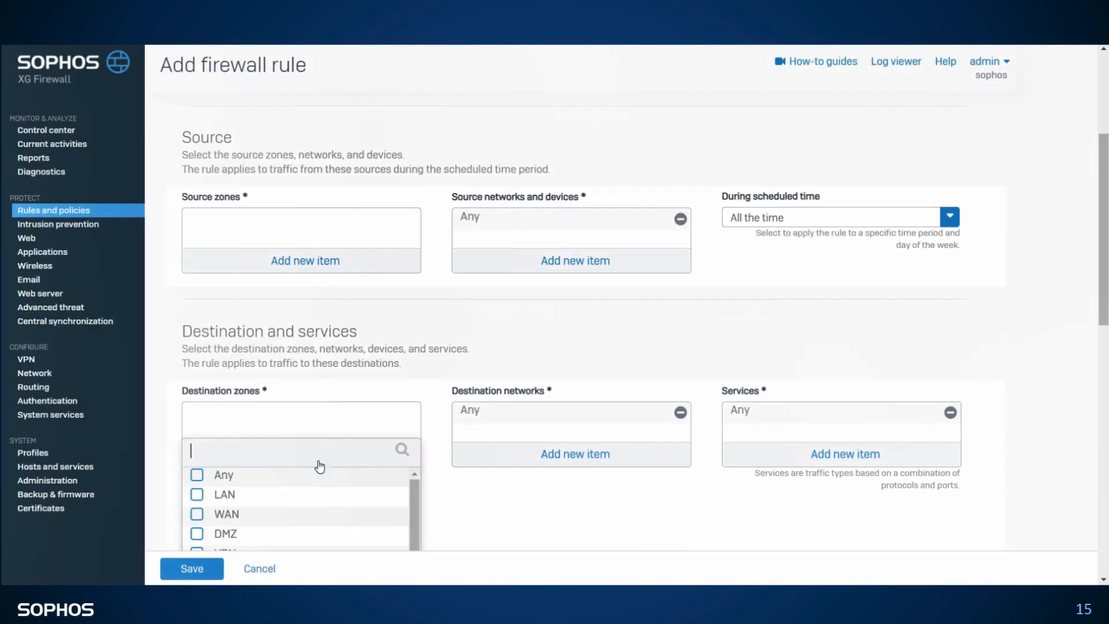
click(218, 467)
click(274, 540)
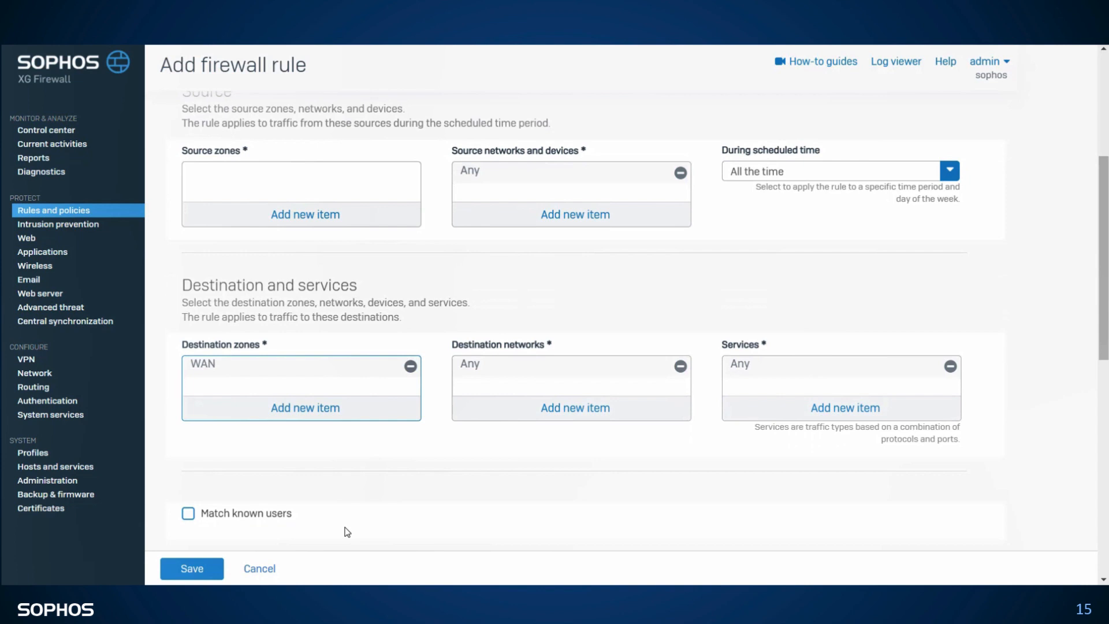
Examine the destination network choices, filtered to show only countries.
click(551, 418)
scroll(549, 416, down, 3)
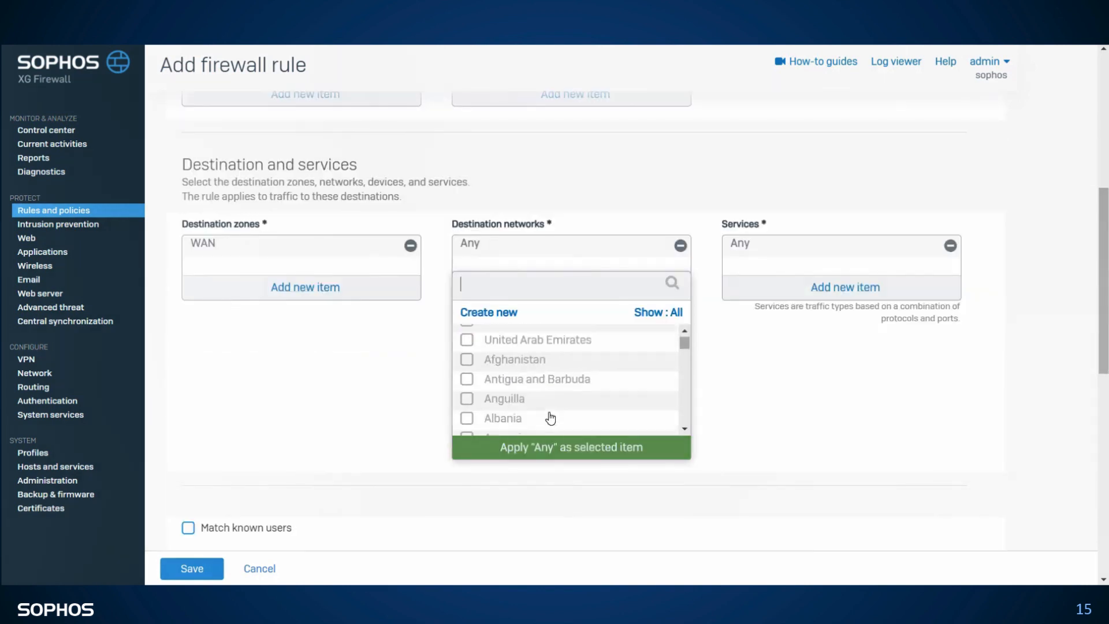
click(651, 316)
click(553, 462)
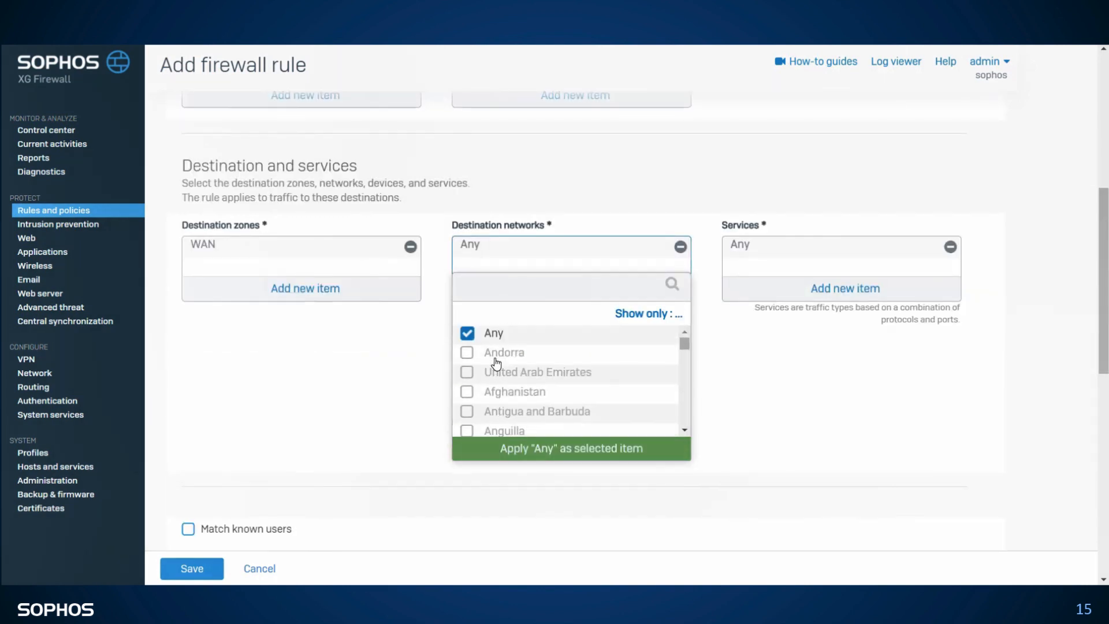
click(468, 334)
scroll(527, 369, down, 3)
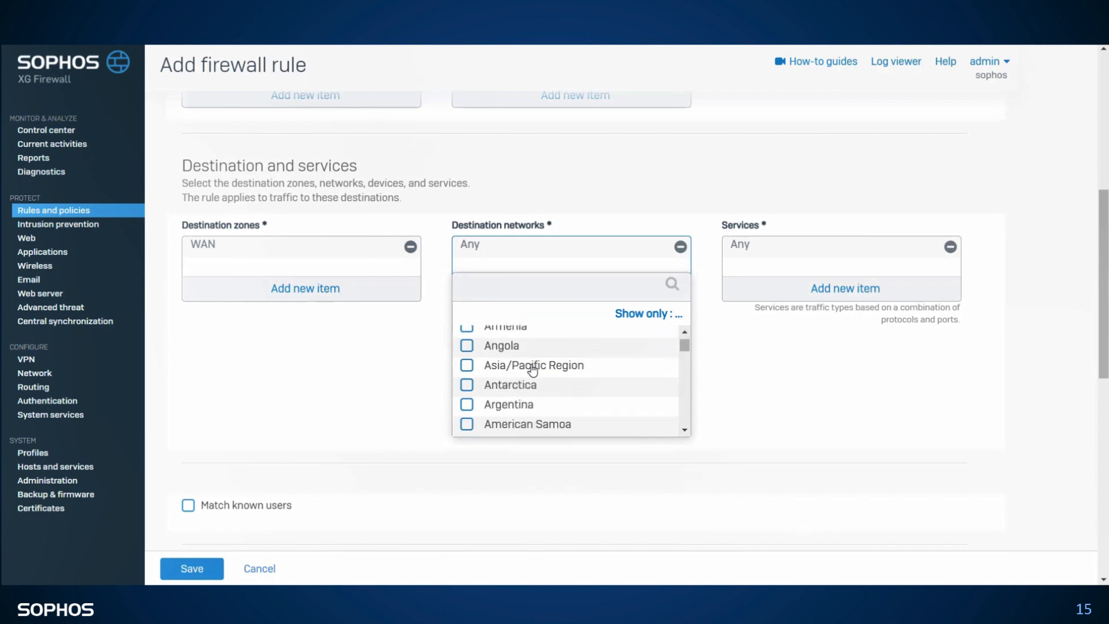
Examine the services that can be chosen for the rule's destination traffic.
click(826, 287)
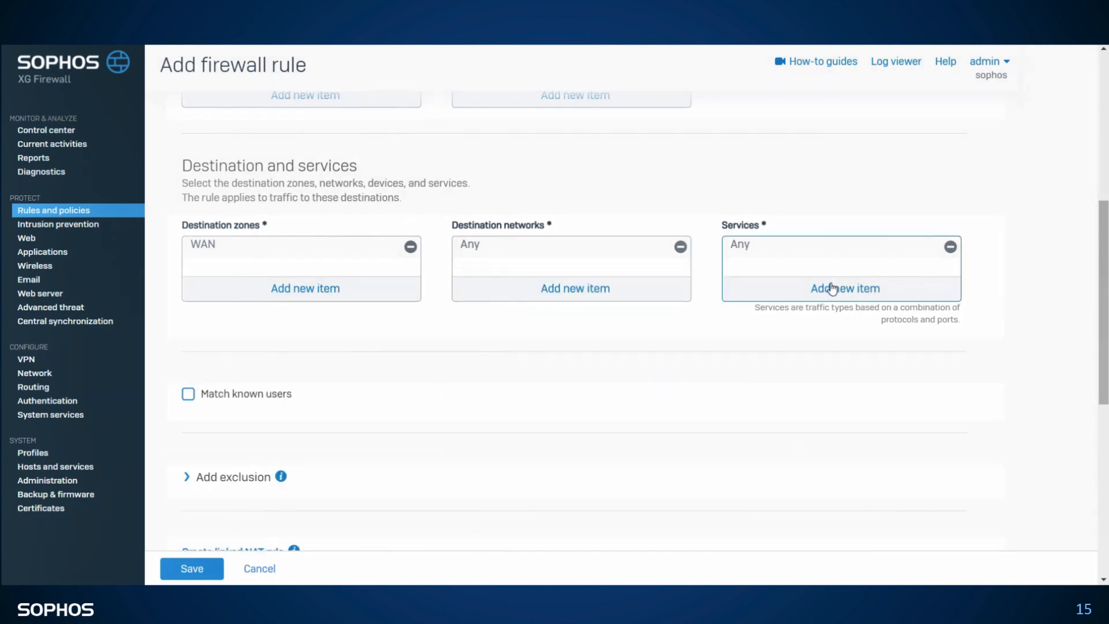
click(740, 340)
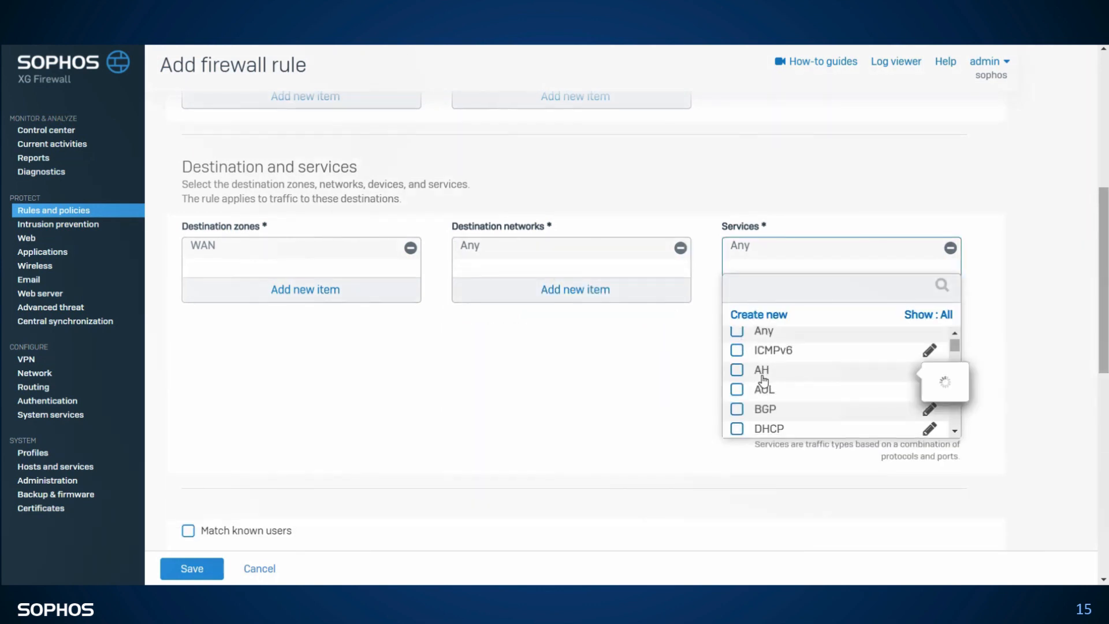
scroll(762, 381, down, 5)
click(602, 385)
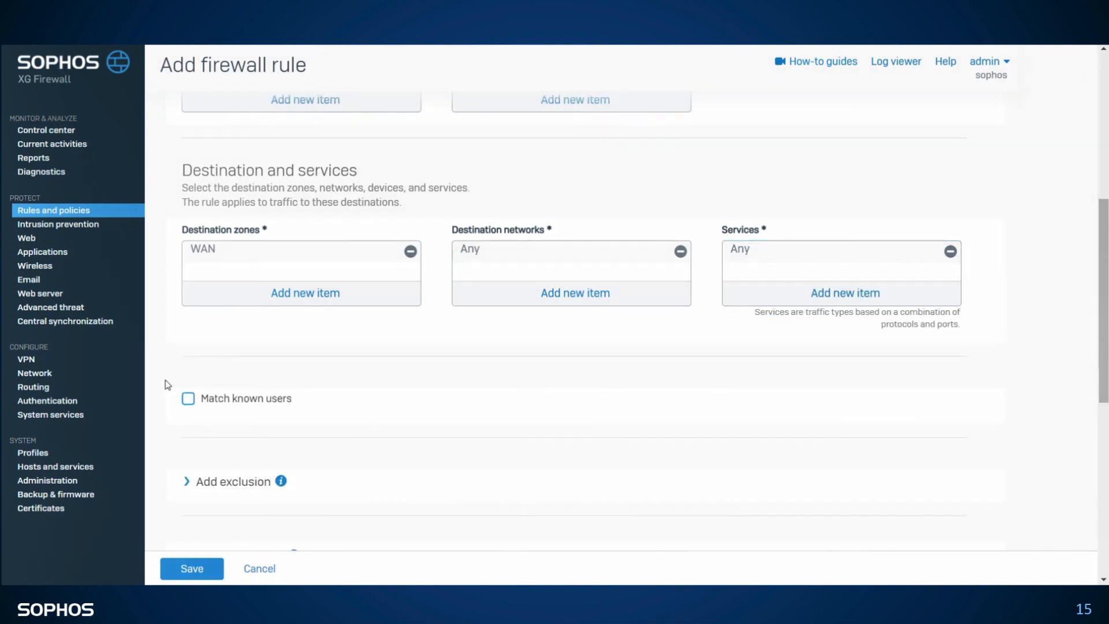
Enable matching of known users for the rule and check which users or groups can be chosen.
click(188, 399)
scroll(354, 401, down, 3)
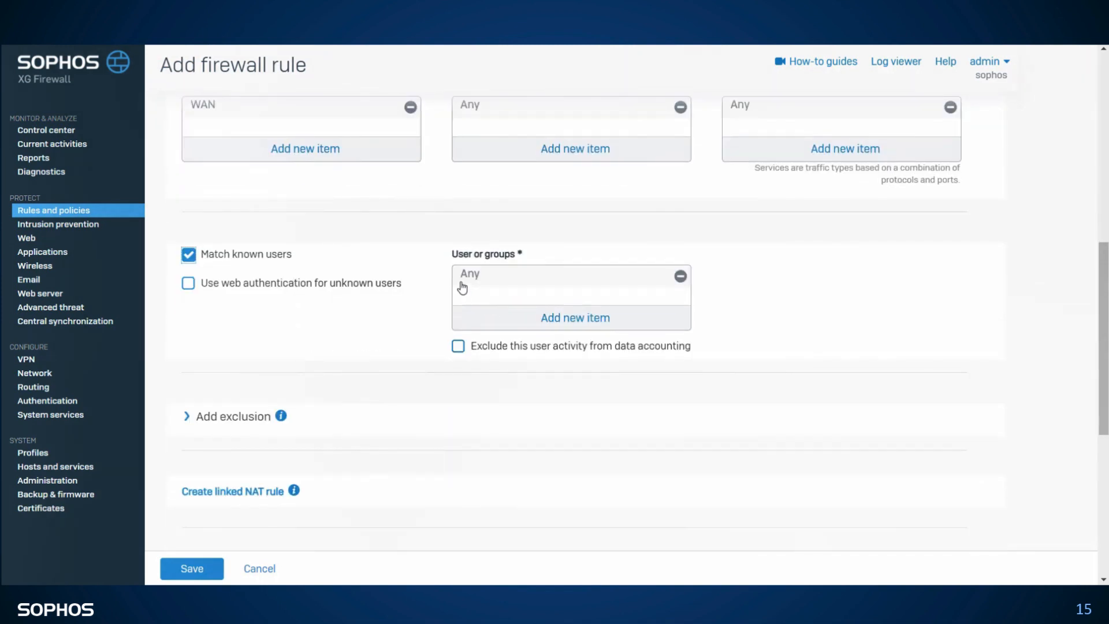
click(570, 318)
click(468, 365)
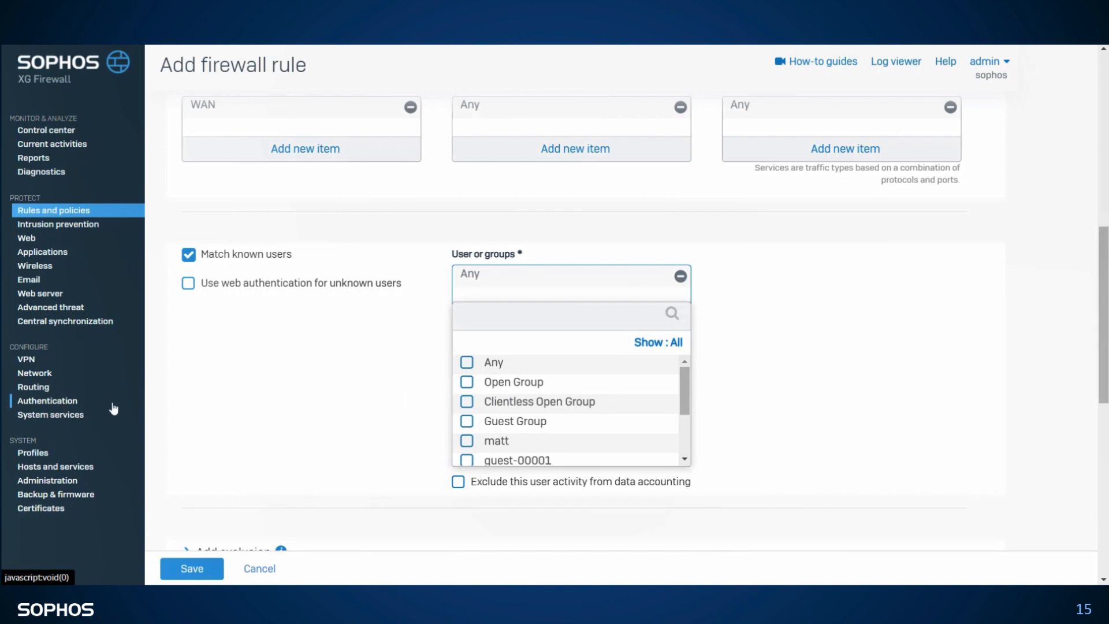
click(247, 403)
Look at the rule's exclusion section and collapse it again.
scroll(260, 324, down, 3)
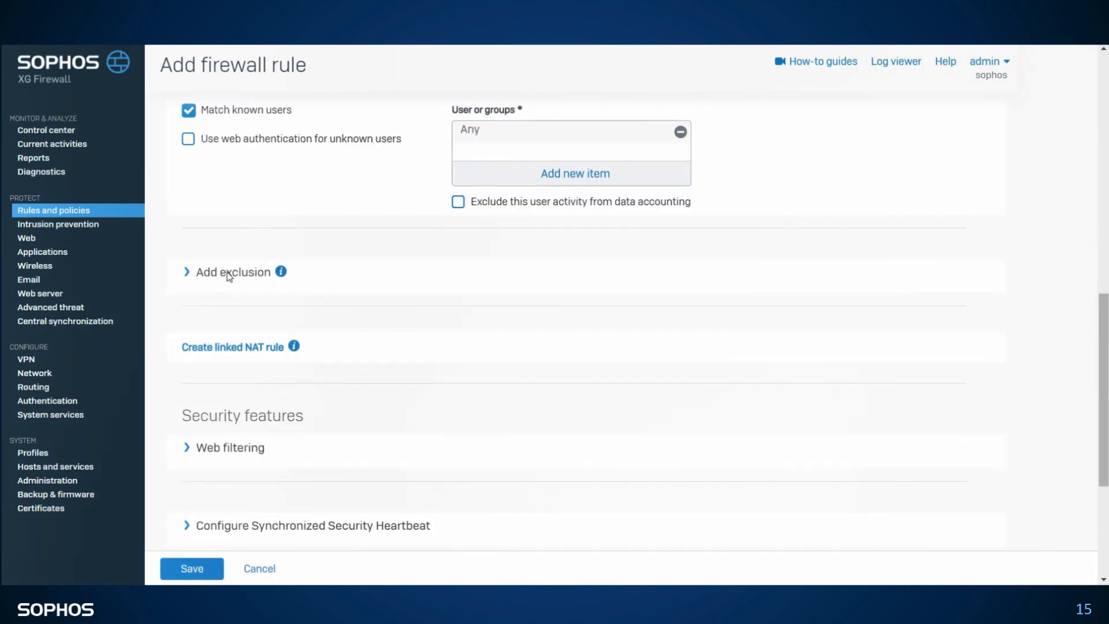
click(230, 276)
click(226, 274)
Open the Default Workplace Policy for editing from the rule's web filtering settings.
scroll(218, 329, down, 3)
click(220, 305)
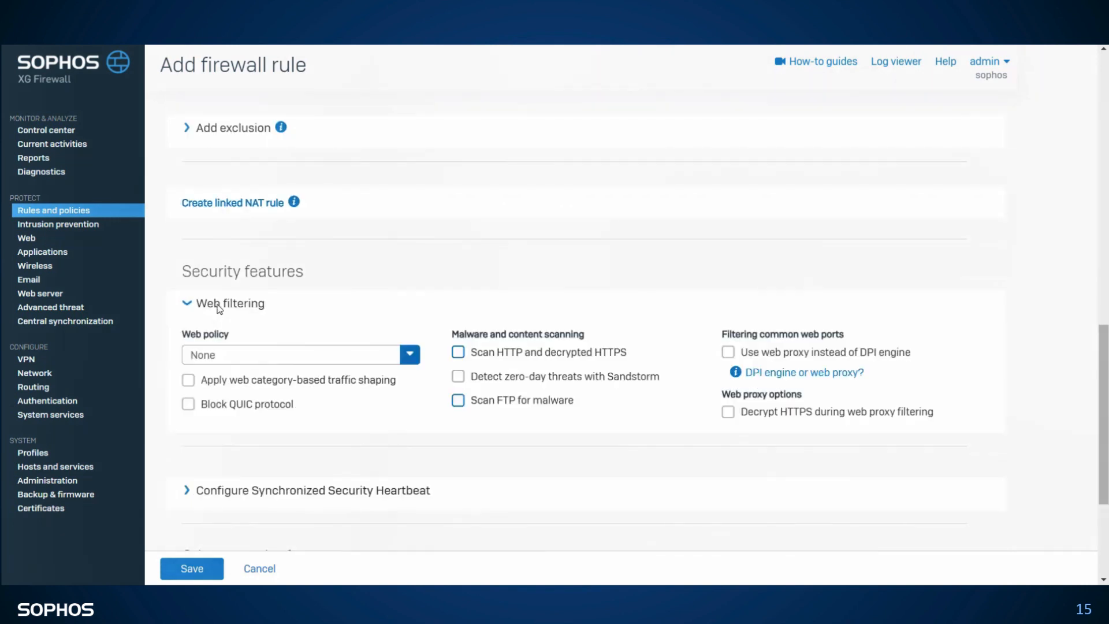
click(234, 358)
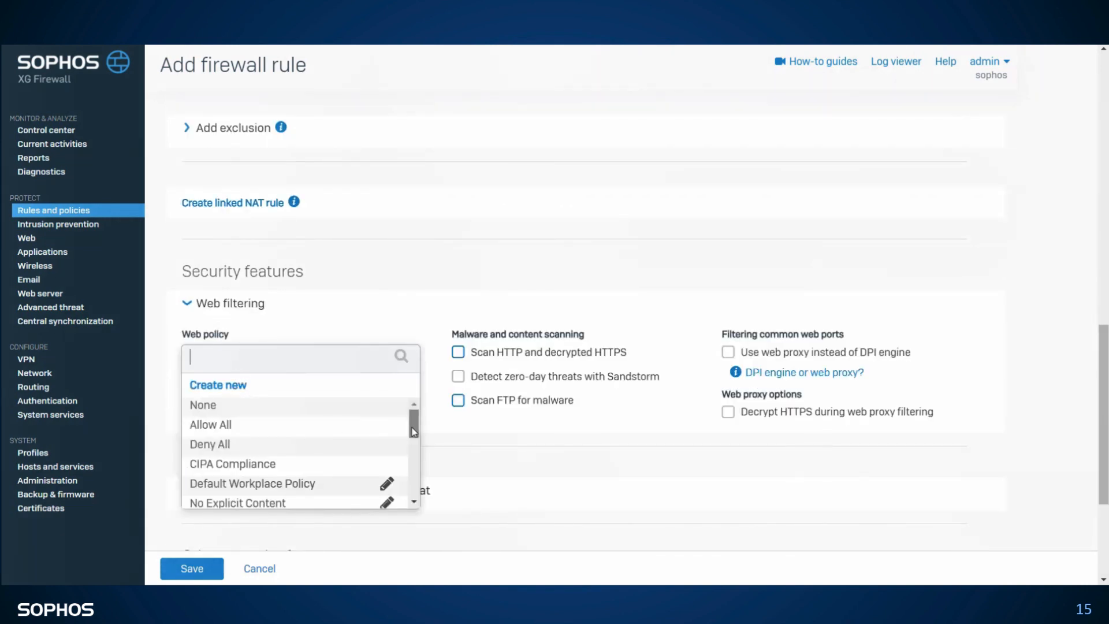
drag(415, 431, 415, 446)
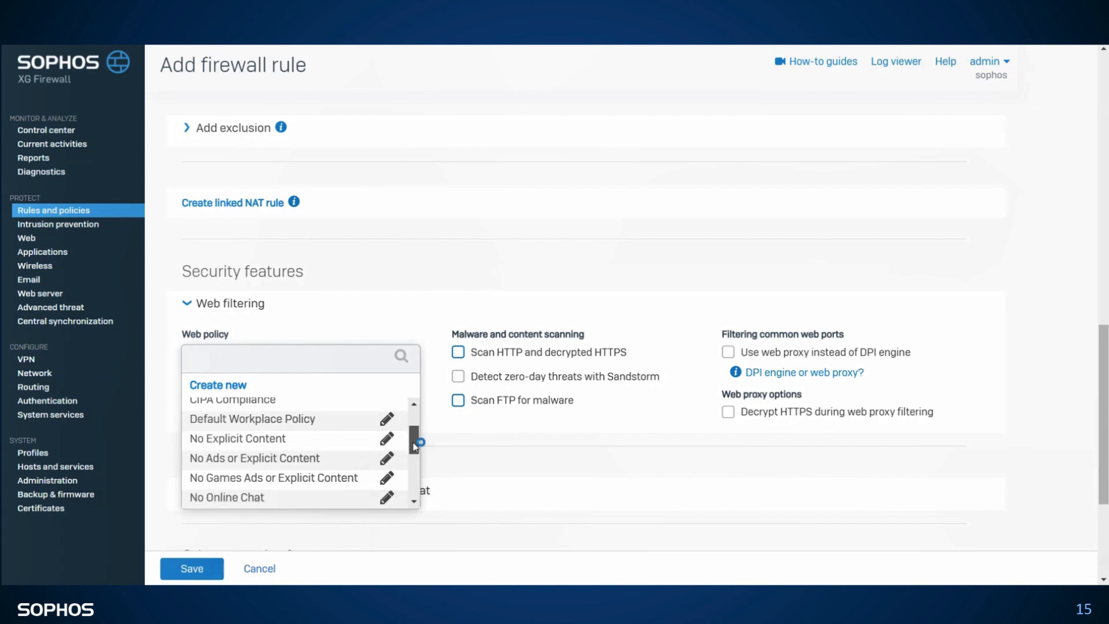
click(387, 422)
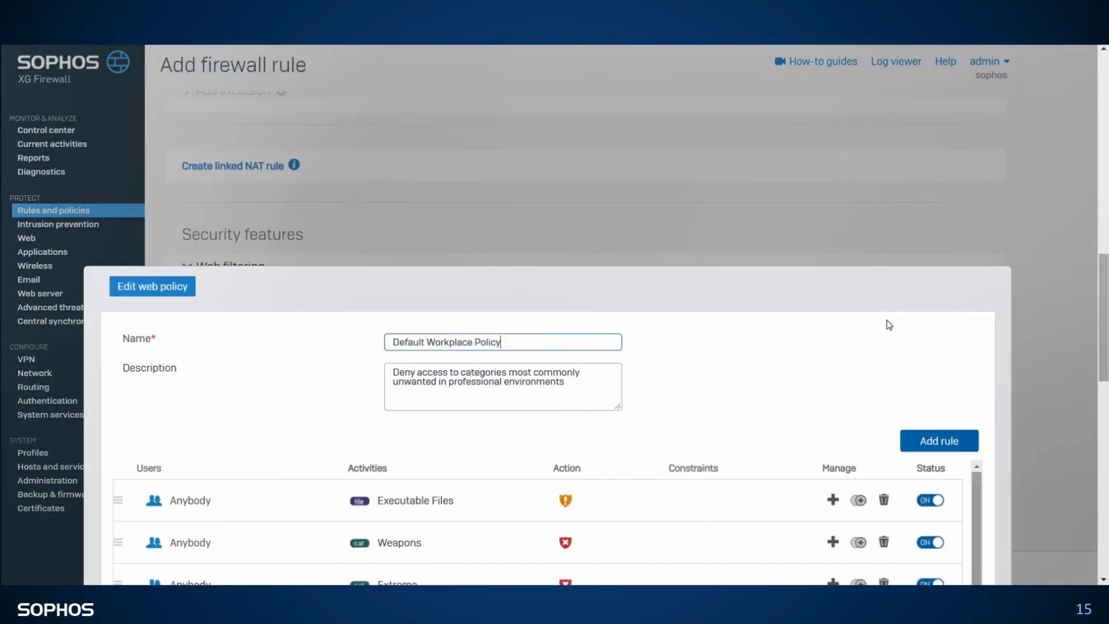
Add a new rule to the Default Workplace Policy after reviewing its existing rules.
scroll(886, 320, down, 1)
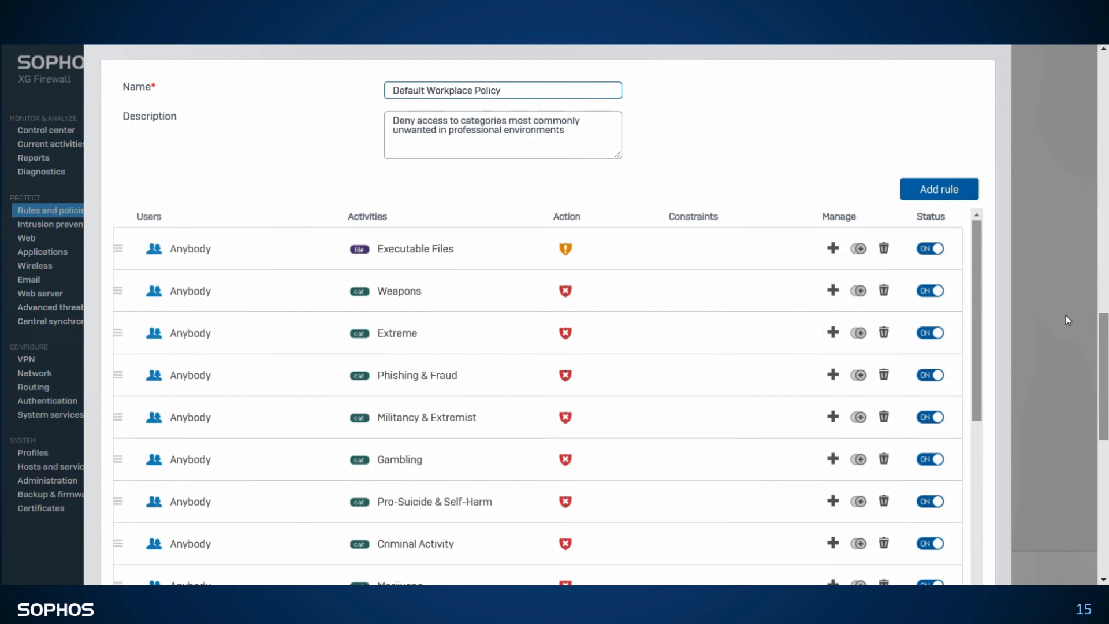
drag(1102, 331, 1093, 350)
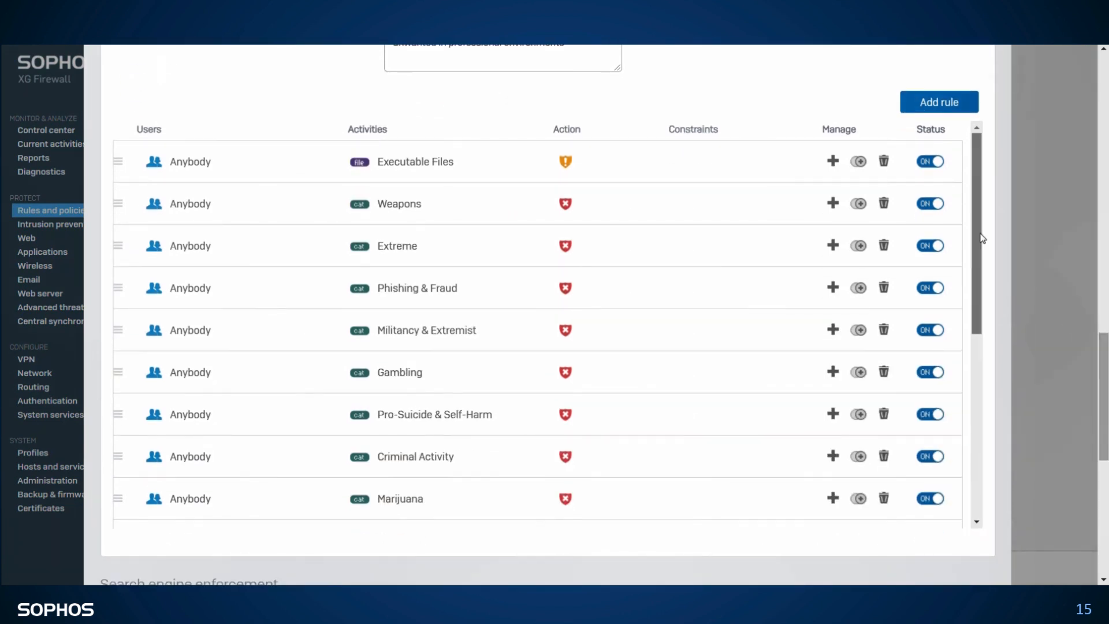
drag(978, 241, 980, 208)
click(939, 103)
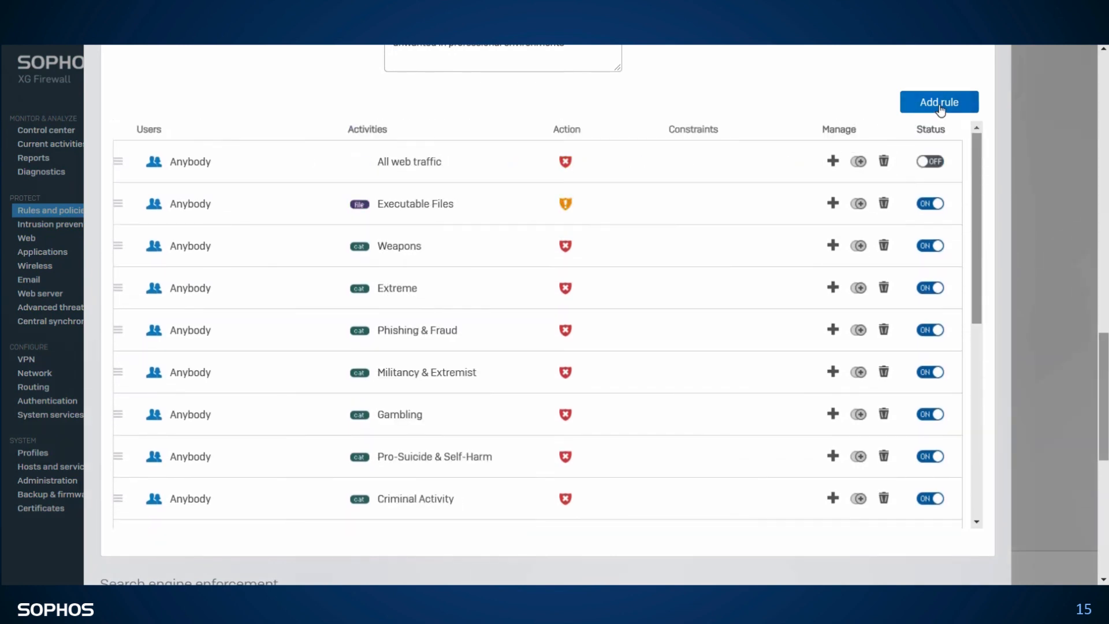
Set the new web policy rule's activity to the URL Whitelist URL group instead of All web traffic.
click(412, 166)
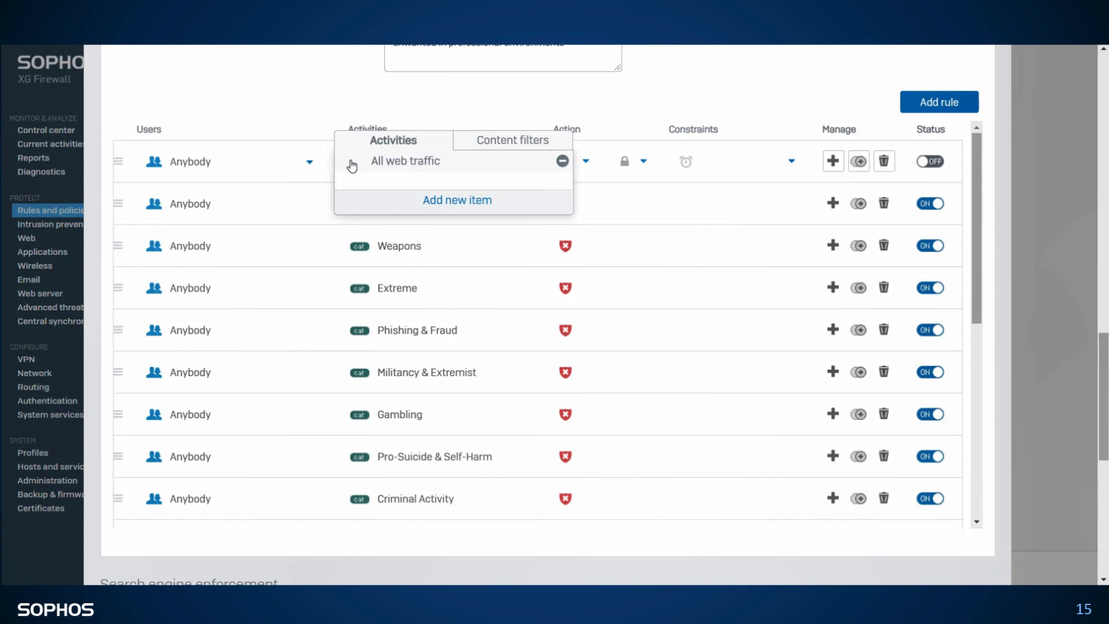
click(456, 200)
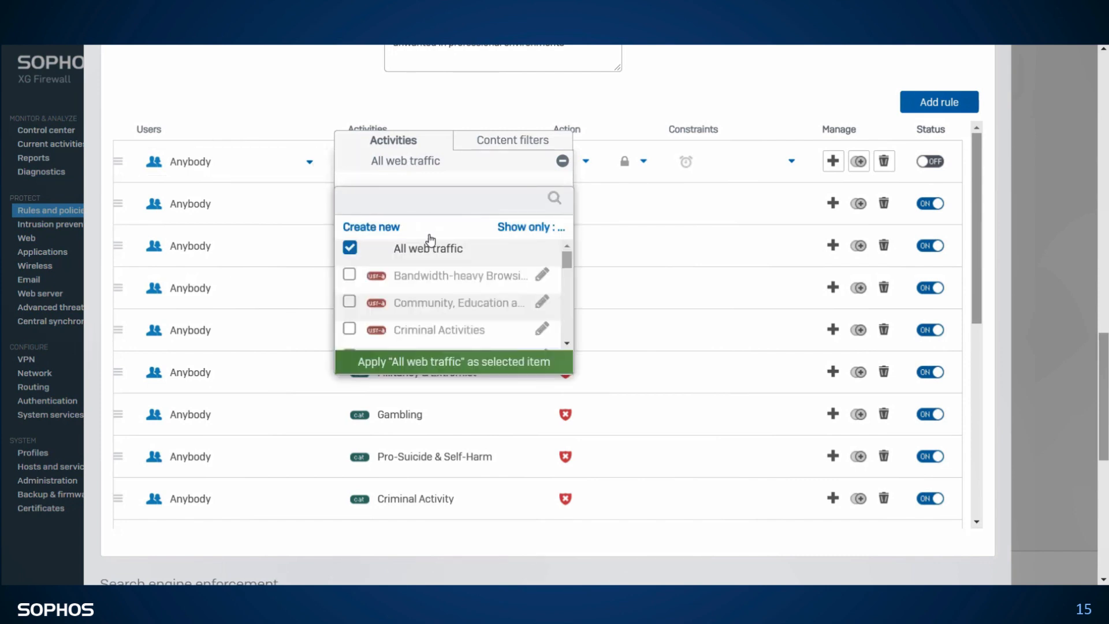
click(349, 247)
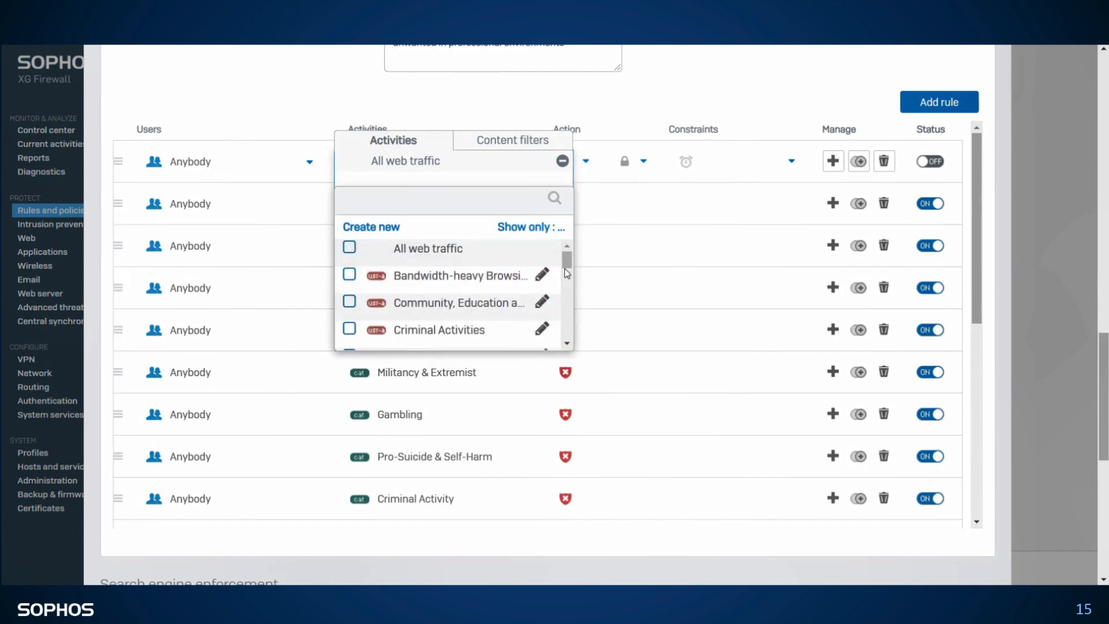
drag(564, 268, 569, 330)
click(527, 230)
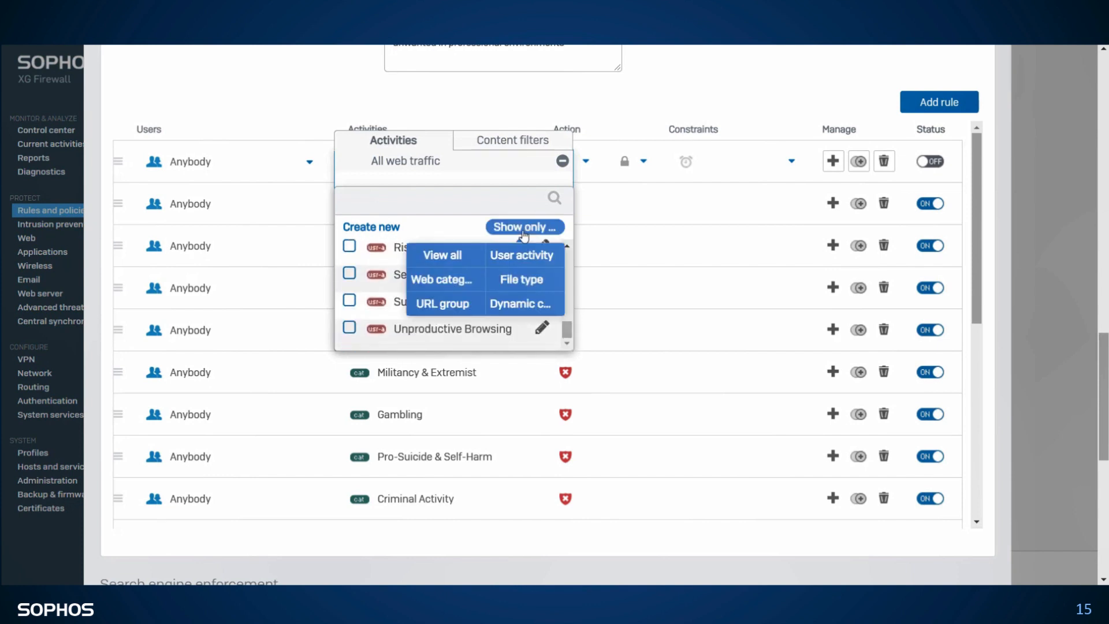
click(463, 309)
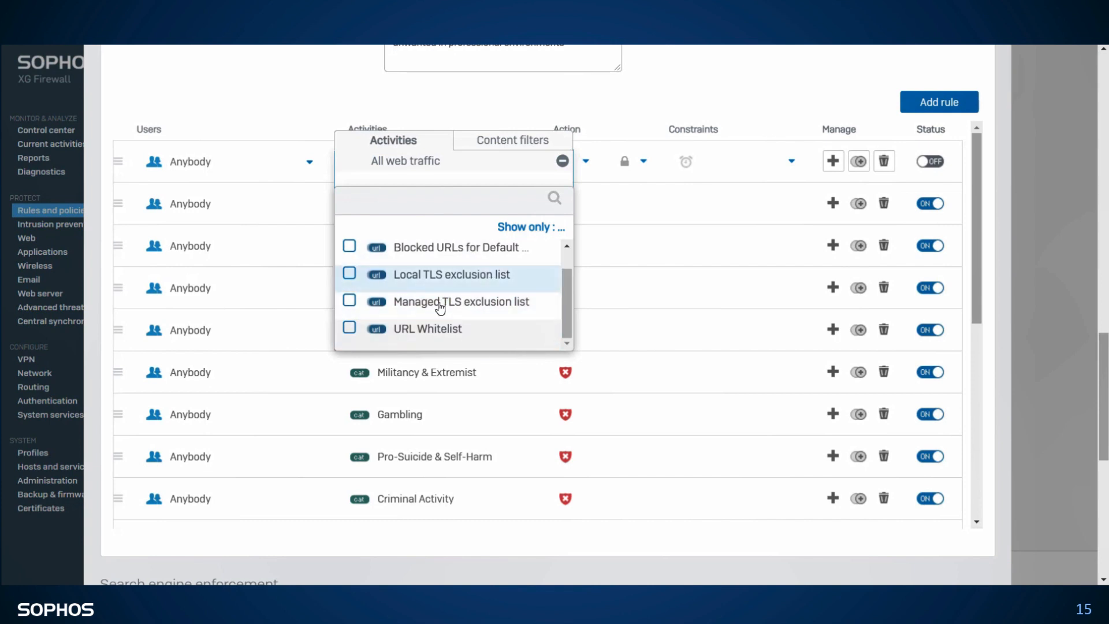
click(430, 332)
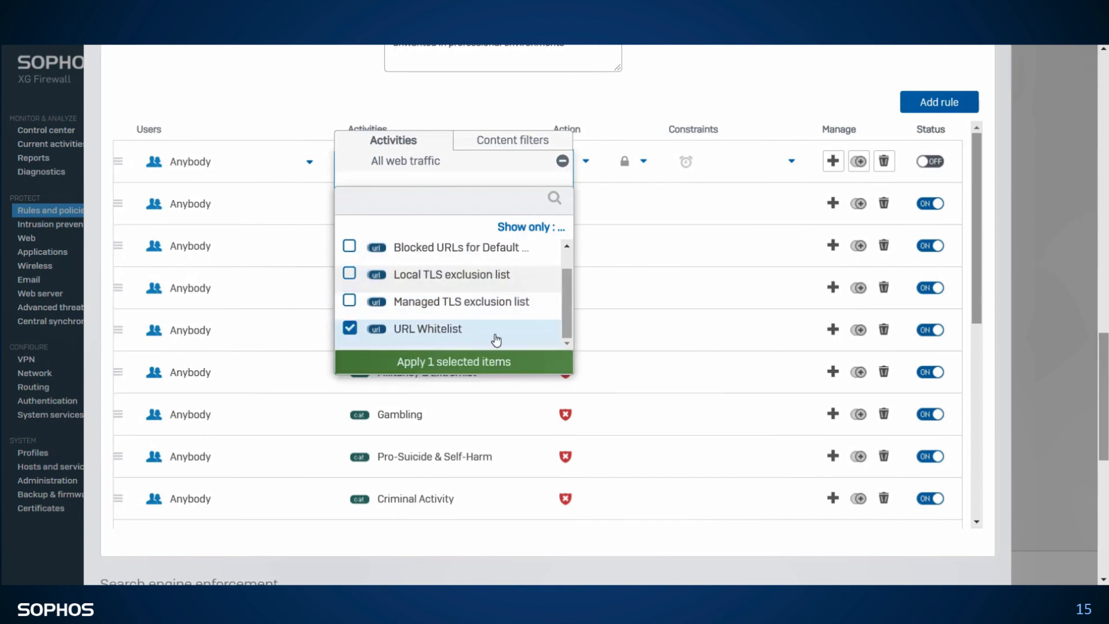
click(460, 363)
click(601, 189)
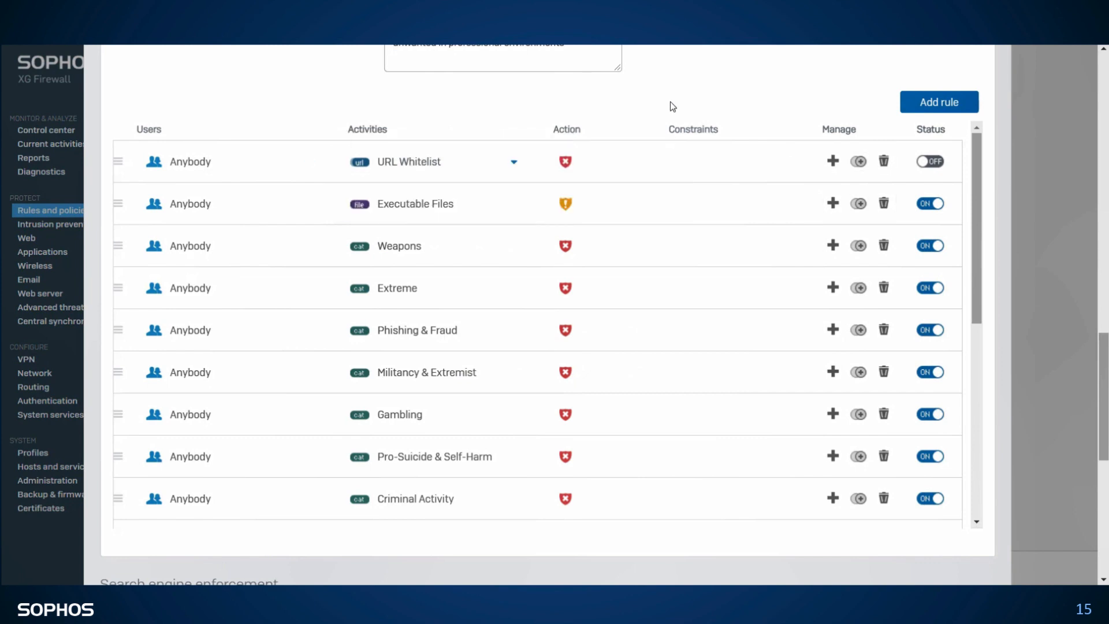
Set the URL Whitelist rule's action to Allow HTTP and turn the rule on.
click(588, 167)
click(589, 169)
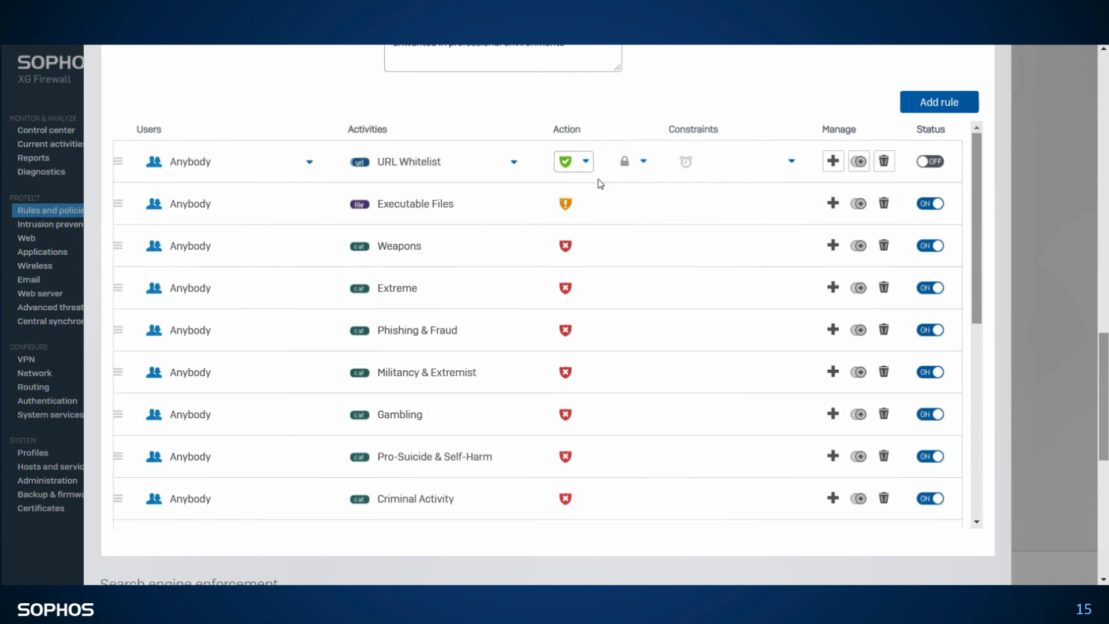
click(934, 163)
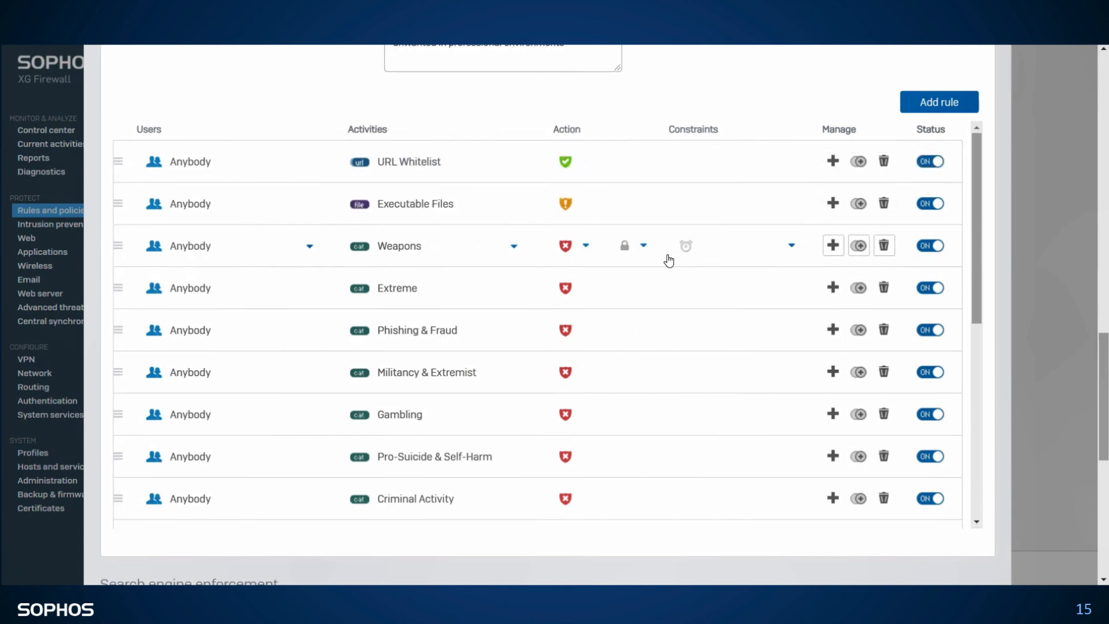
Delete the Hunting & Fishing rule from the web policy.
drag(978, 235, 978, 366)
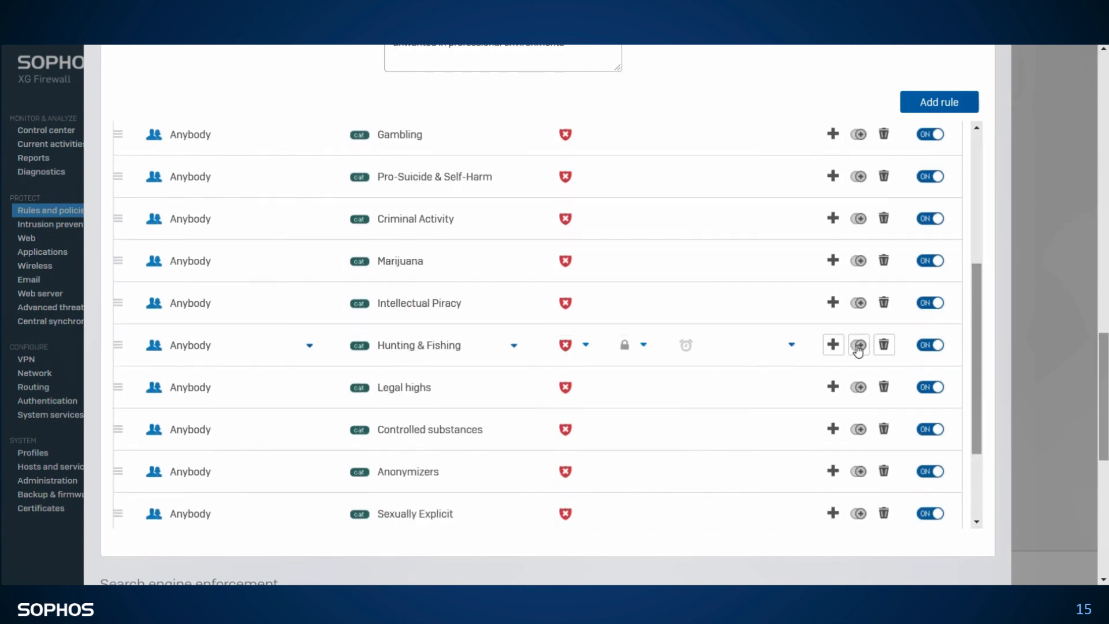
click(930, 346)
click(883, 345)
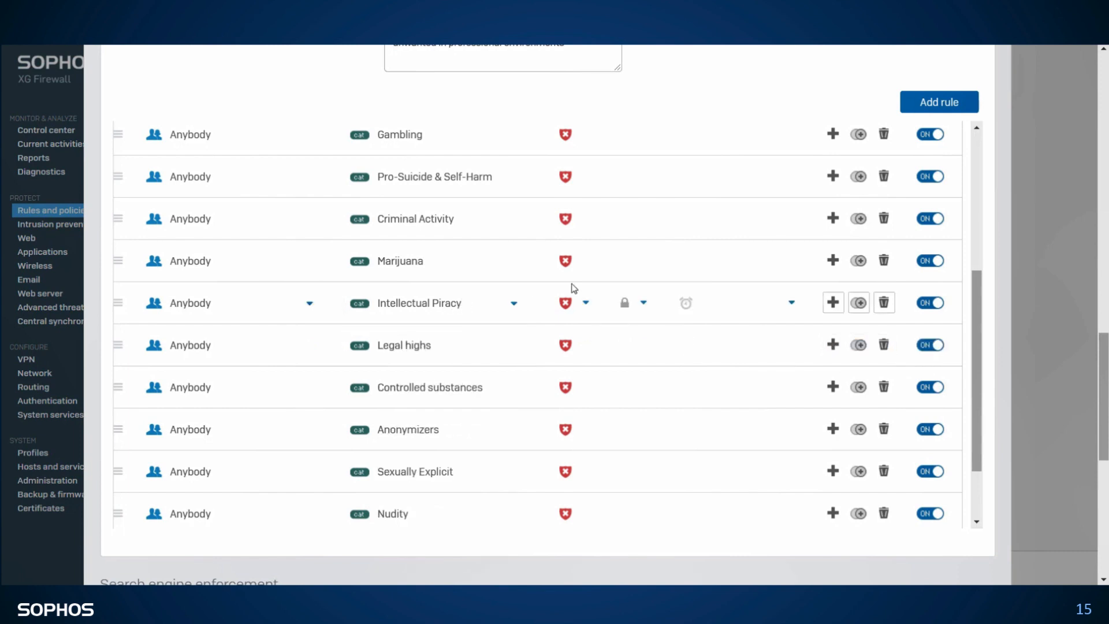
Change the action of the Gambling and Weapons rules to Warn HTTP.
scroll(573, 288, down, 2)
scroll(570, 287, up, 5)
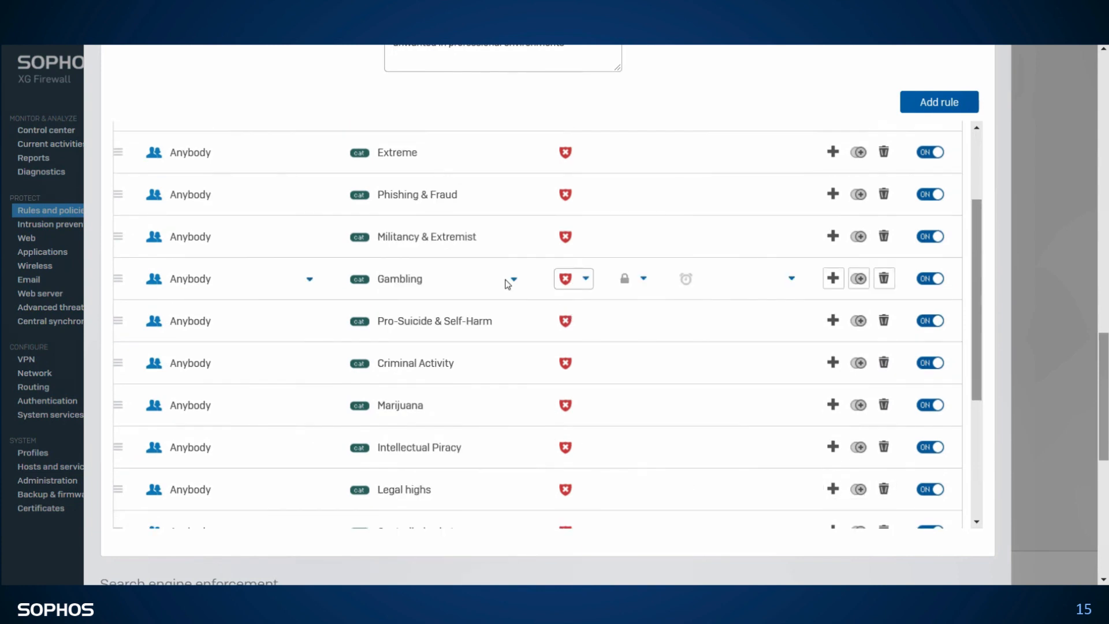
click(584, 282)
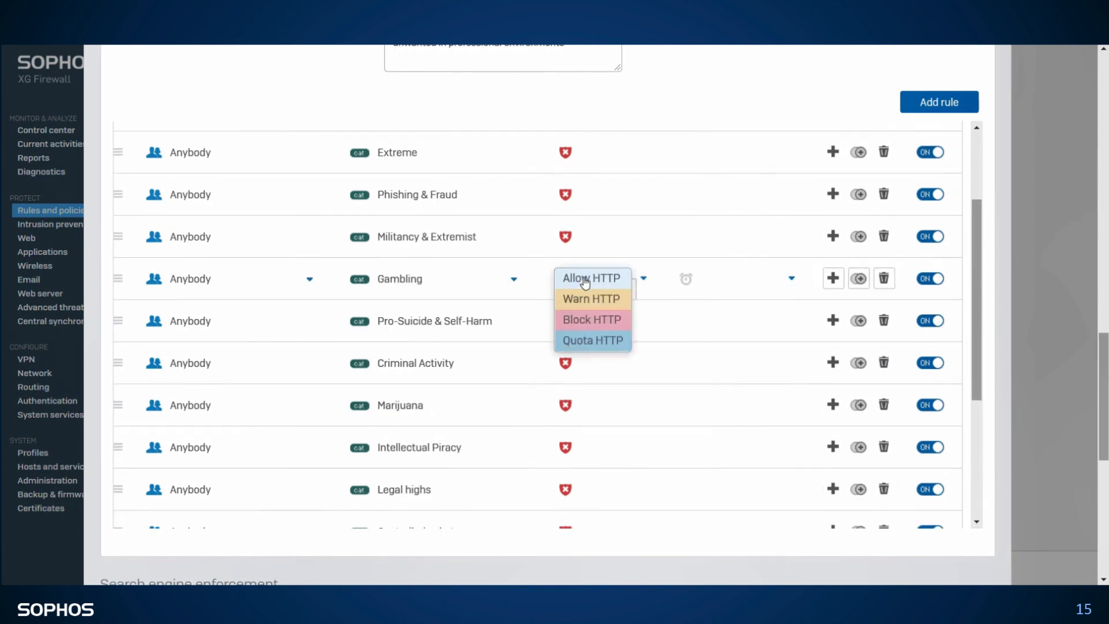
click(586, 299)
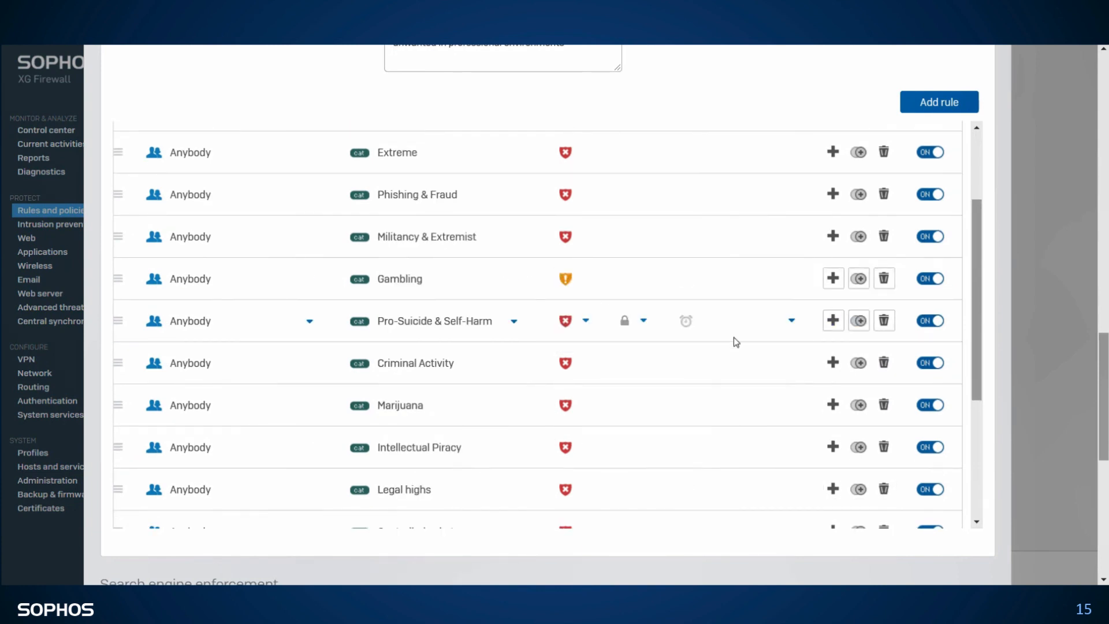
scroll(733, 338, up, 3)
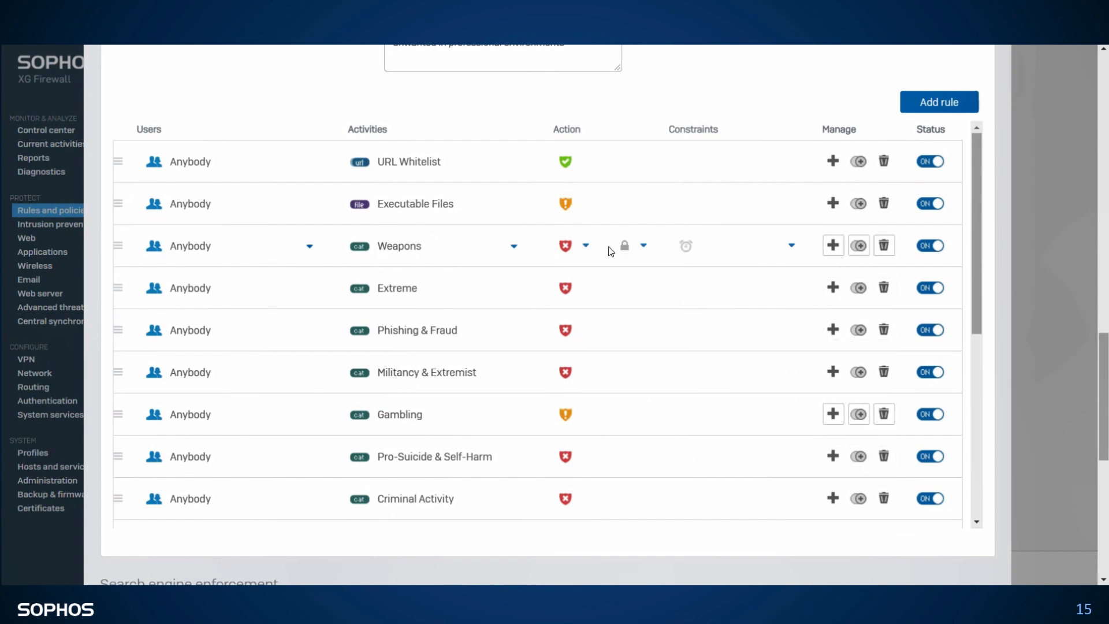
click(585, 247)
click(588, 267)
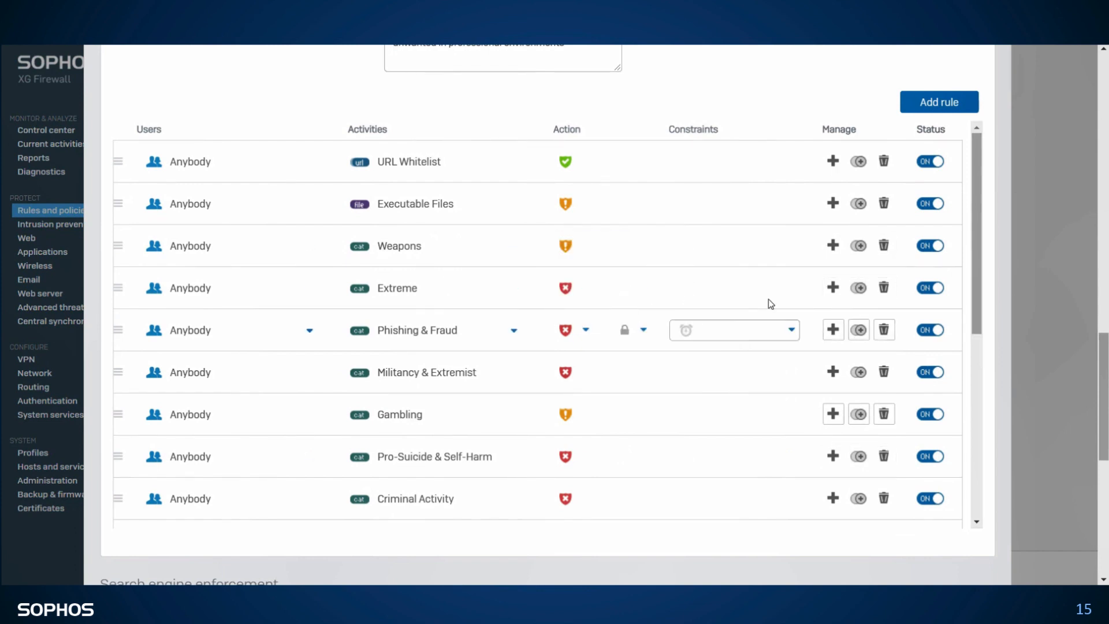
Review the remaining rules, search engine enforcement, quota and advanced settings, and save the Default Workplace Policy.
scroll(847, 257, down, 5)
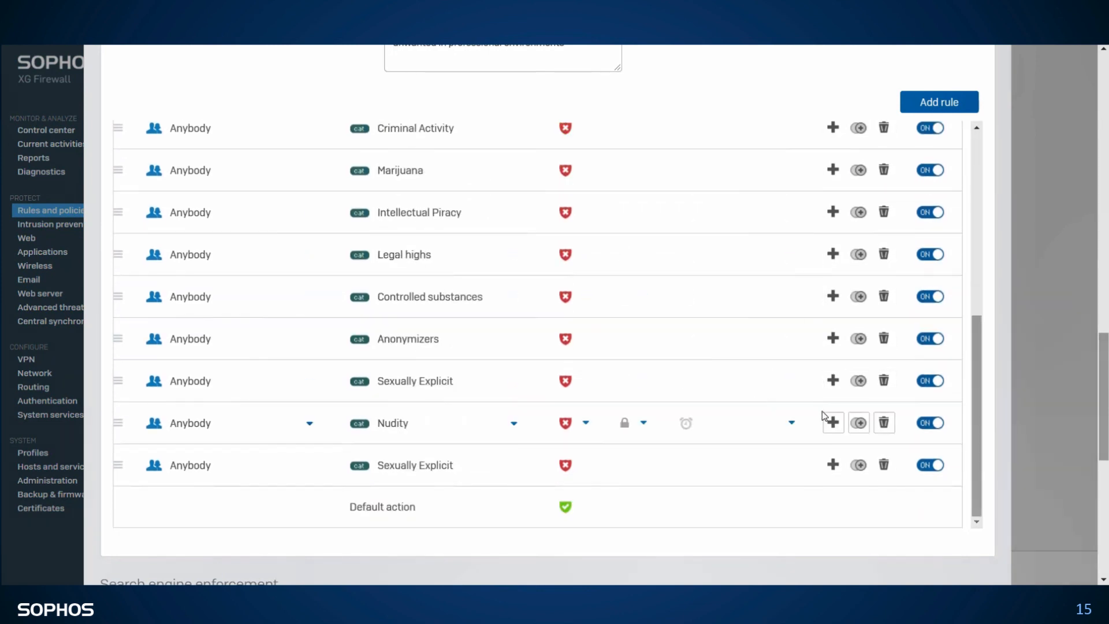
drag(1098, 417, 1086, 536)
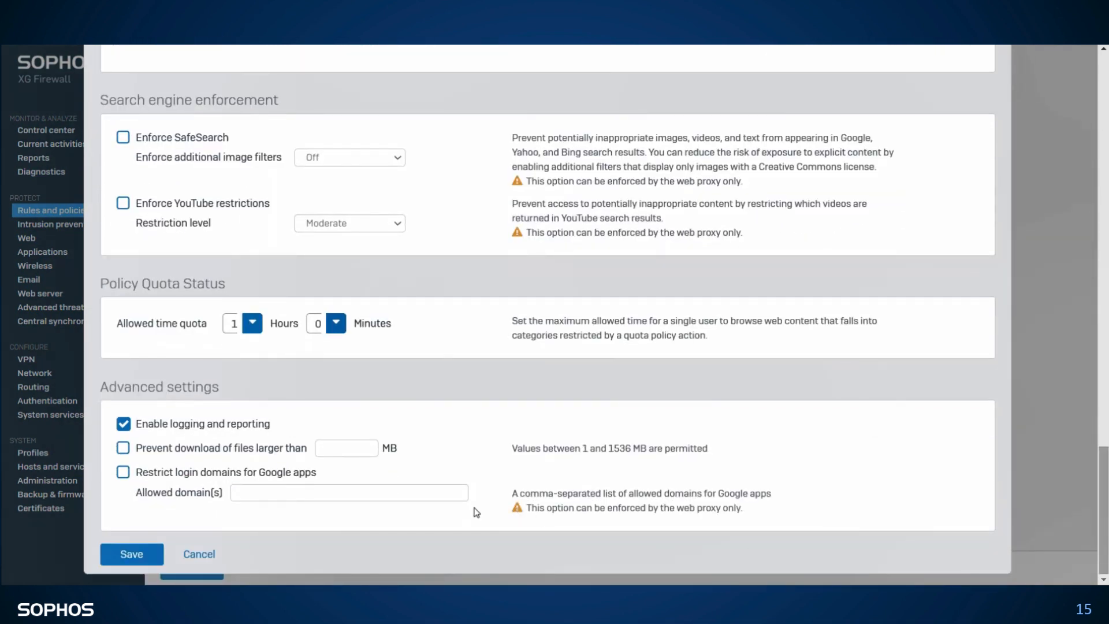
click(132, 553)
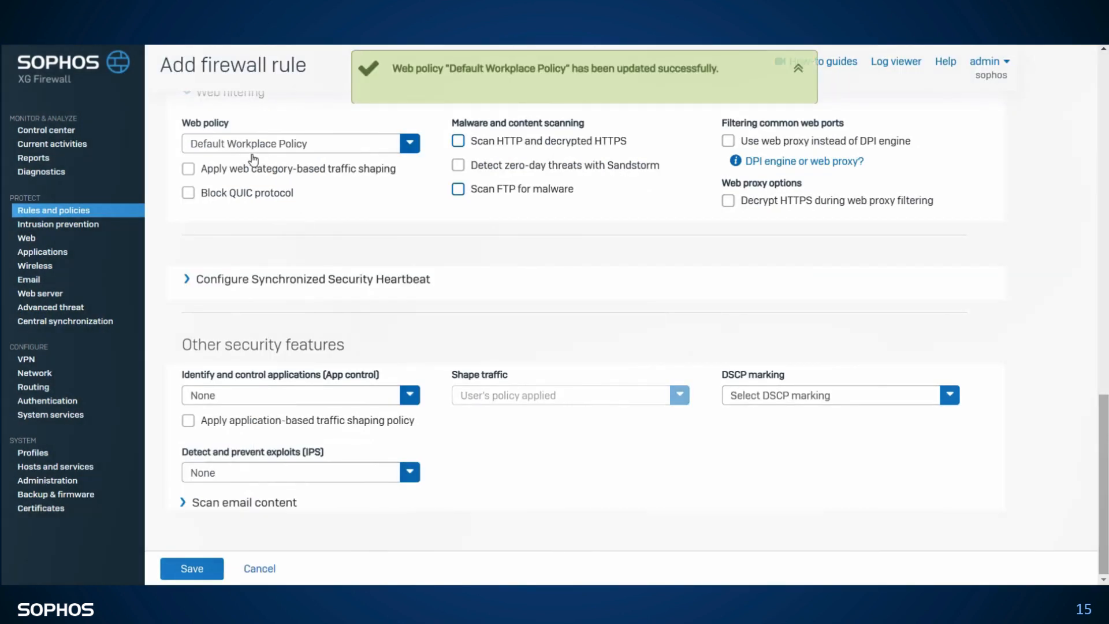
Enable scanning of HTTP and decrypted HTTPS and zero-day threat detection with Sandstorm for the firewall rule.
drag(480, 143, 627, 147)
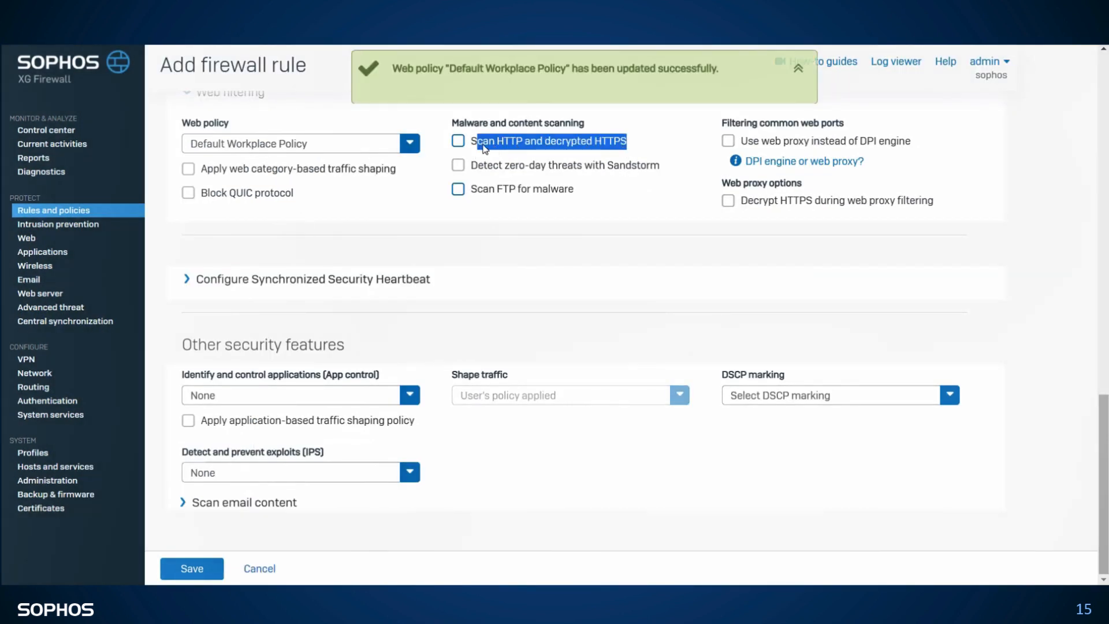
click(458, 141)
drag(503, 165, 661, 167)
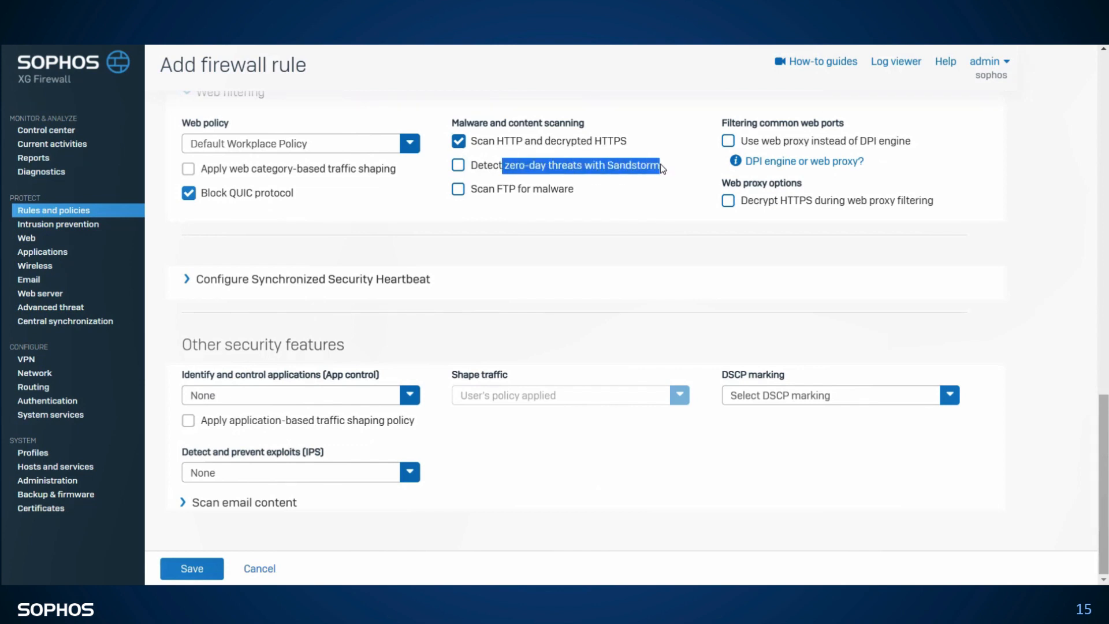
click(454, 167)
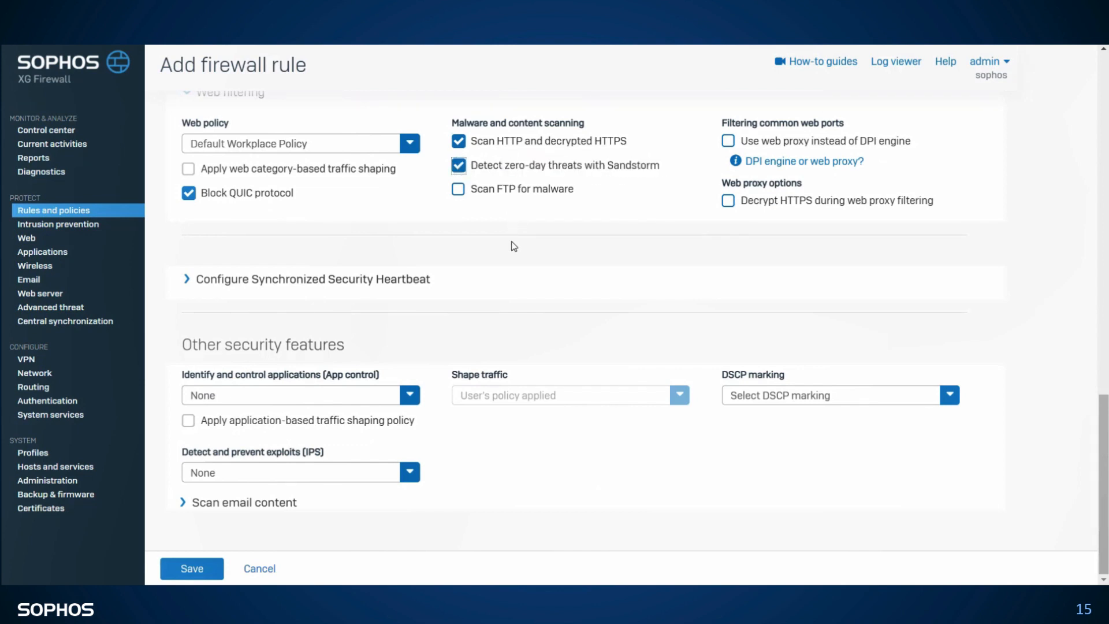
Configure Synchronized Security Heartbeat with GREEN as the minimum source heartbeat and block clients with no heartbeat.
click(364, 282)
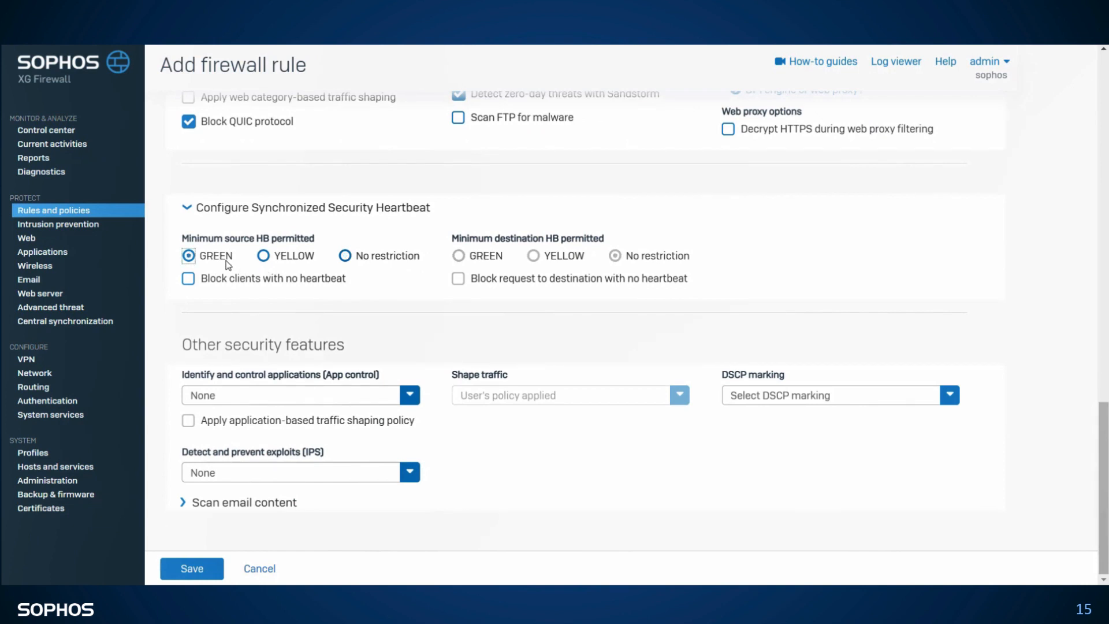
click(189, 279)
drag(204, 283, 346, 282)
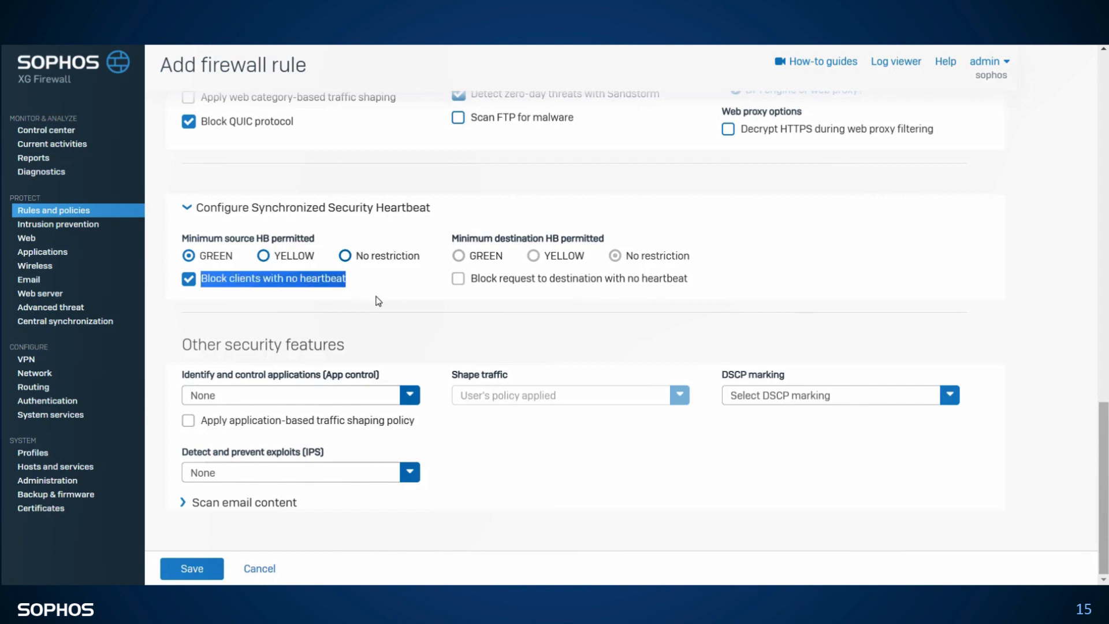
Create an application filter policy named "custom apps - BLOCK", described as "Block list of custom applications", using the Allow All template.
click(410, 398)
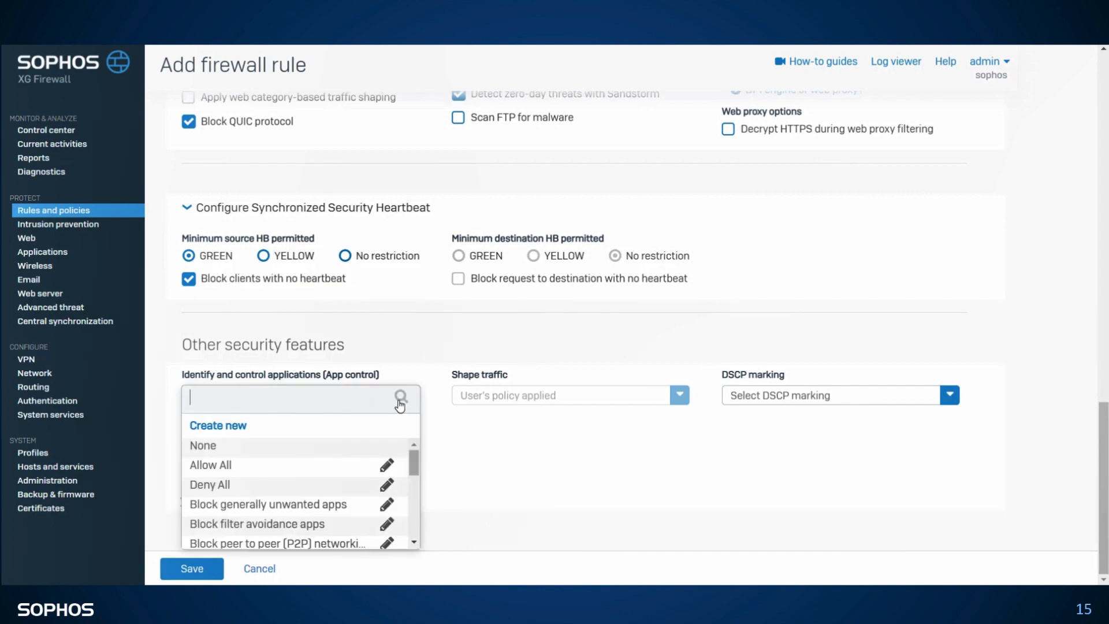
click(217, 428)
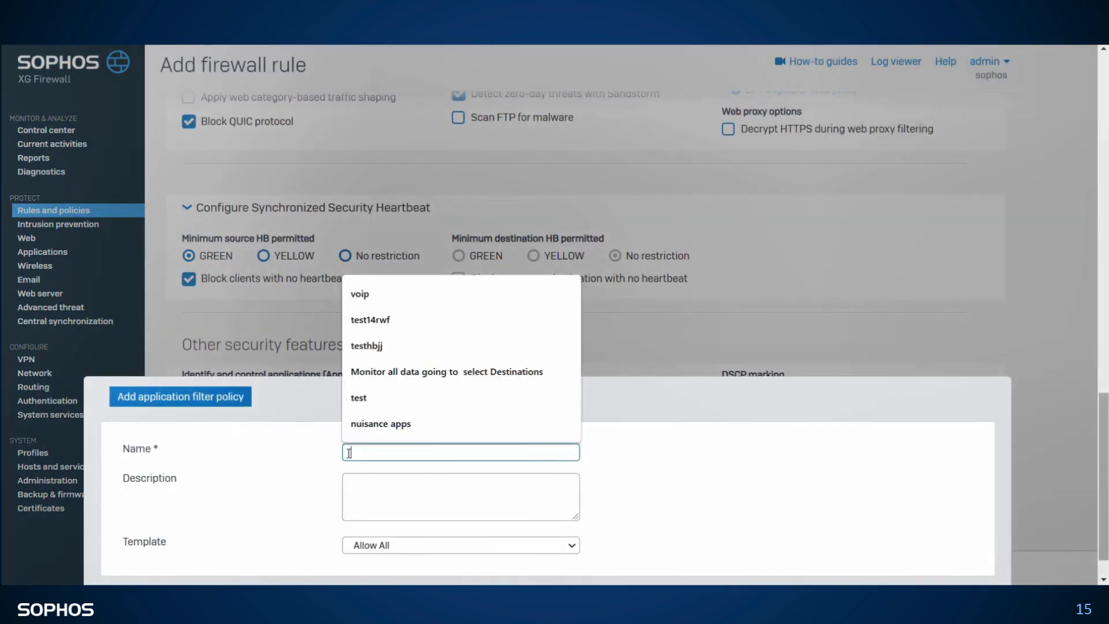
drag(334, 495, 383, 496)
scroll(384, 496, down, 1)
click(377, 443)
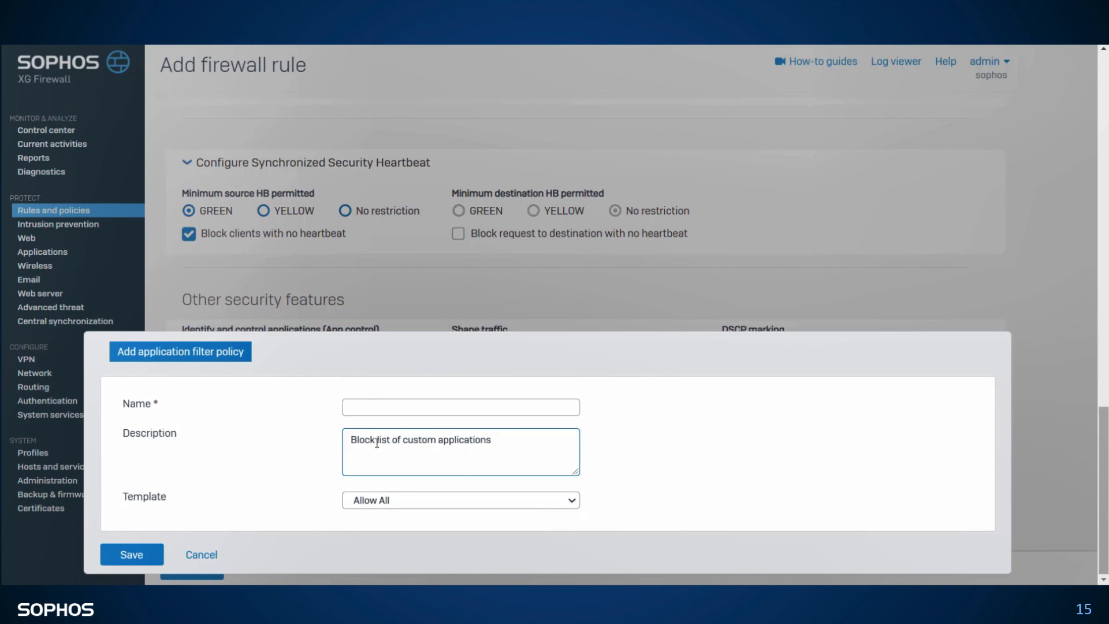
click(370, 406)
text(custom apps - BLOCK)
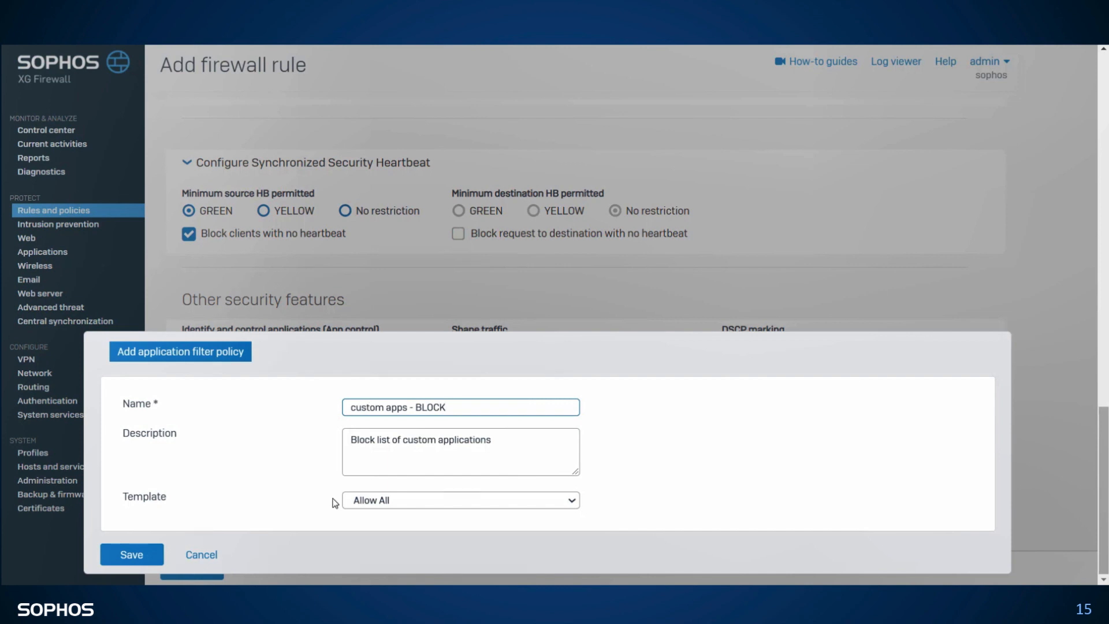
click(365, 500)
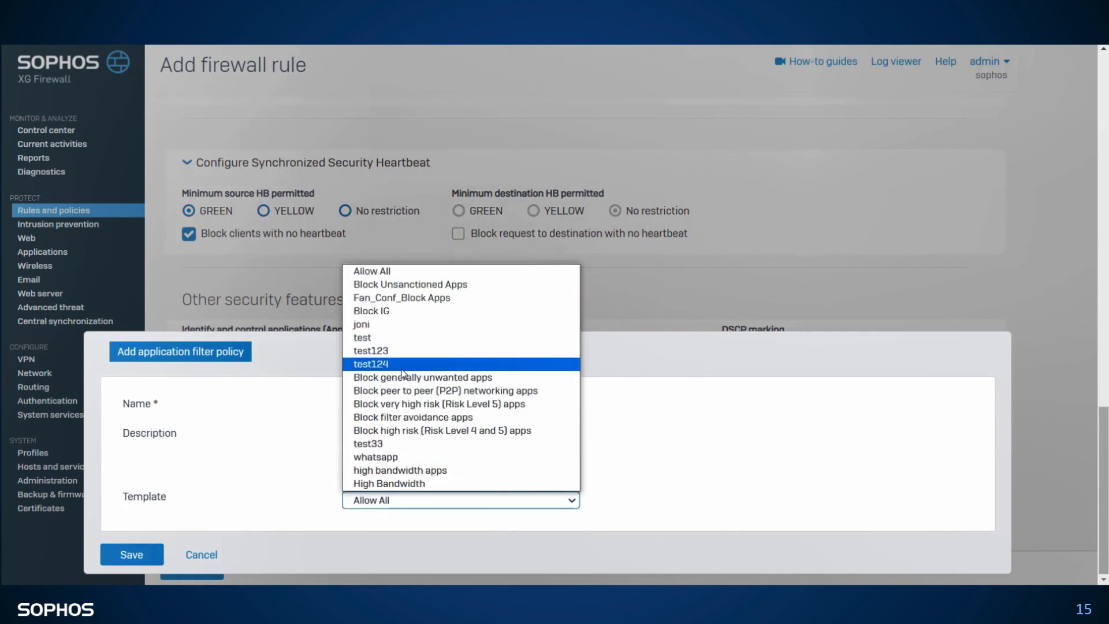
click(381, 271)
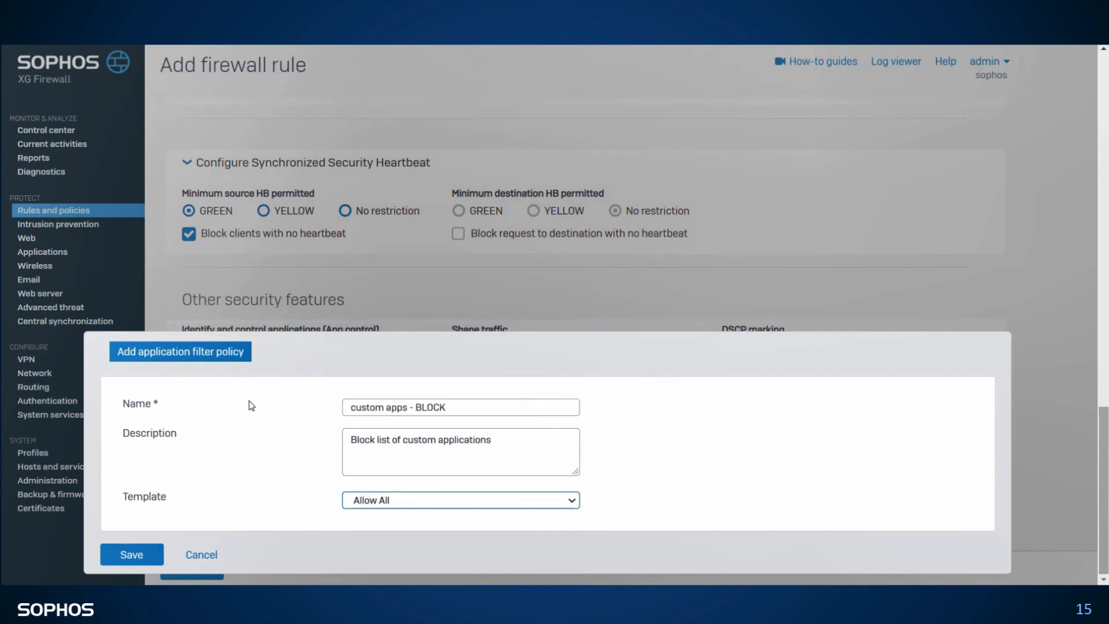
click(132, 556)
Open the "custom apps - BLOCK" policy for editing and start adding an application filter policy rule.
click(297, 397)
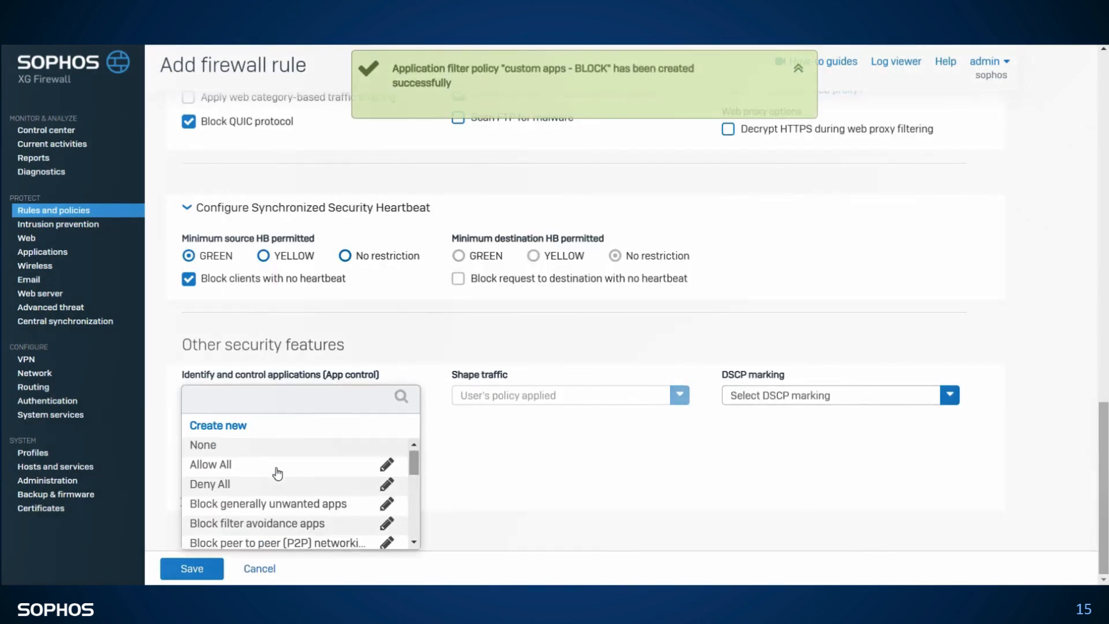
scroll(277, 474, down, 5)
click(387, 539)
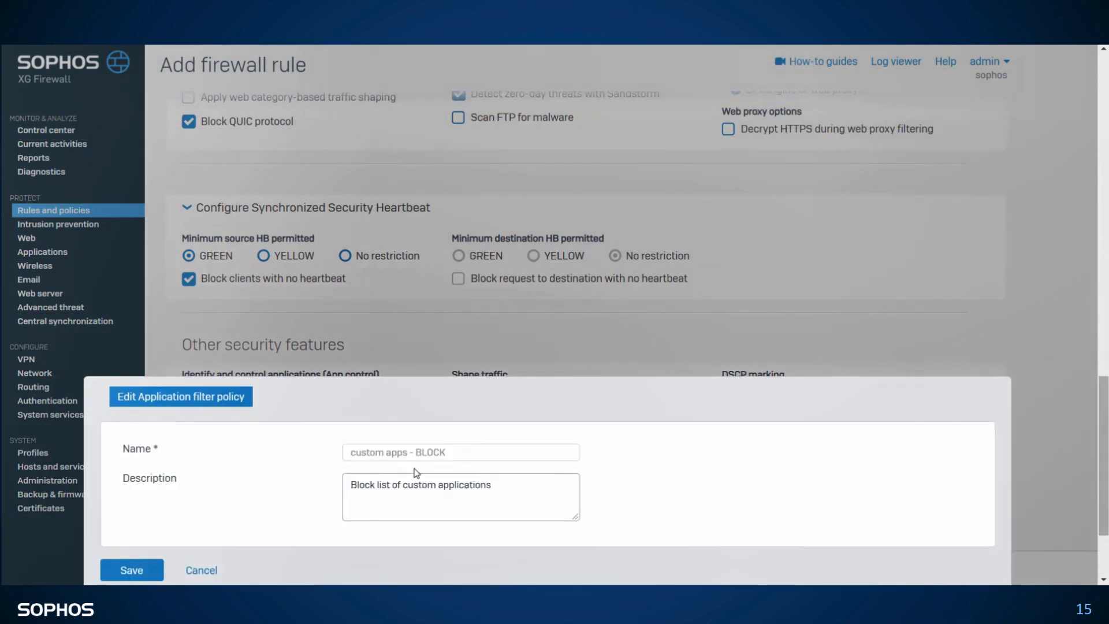
scroll(375, 459, down, 3)
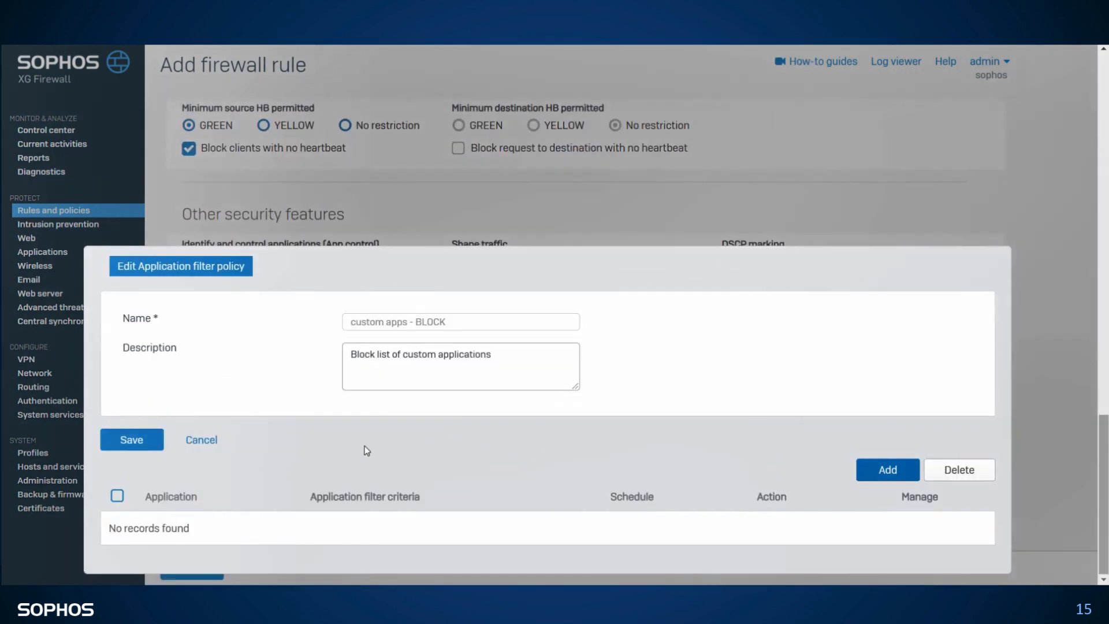
click(887, 469)
scroll(403, 445, down, 5)
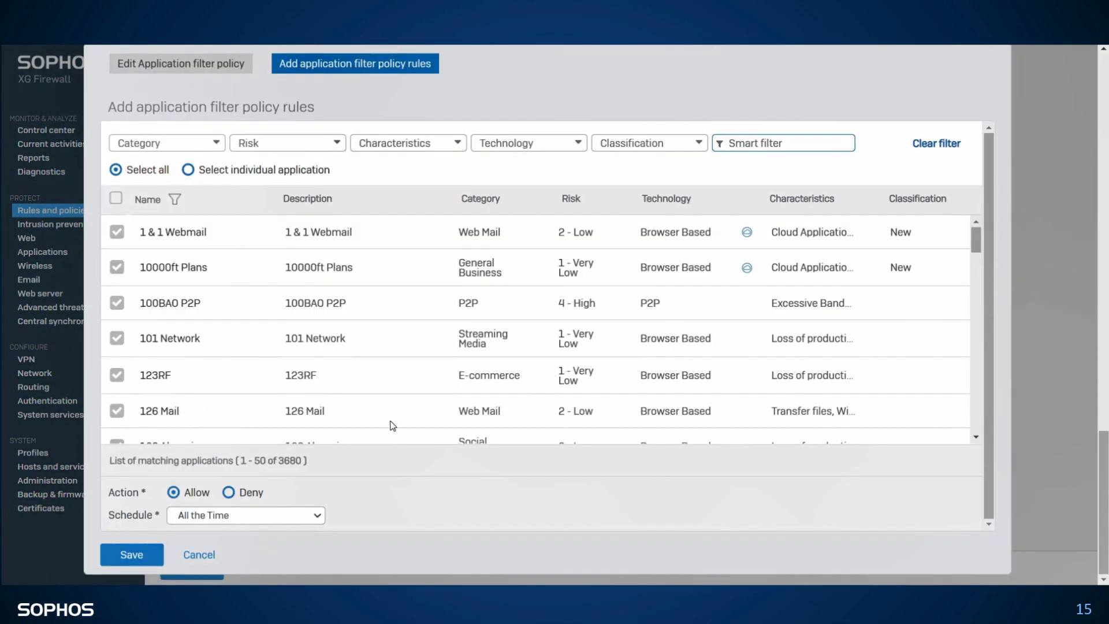
Filter the application list for the new policy rule by Medium, High and Very High risk.
click(224, 142)
click(215, 144)
drag(243, 193, 245, 243)
click(334, 143)
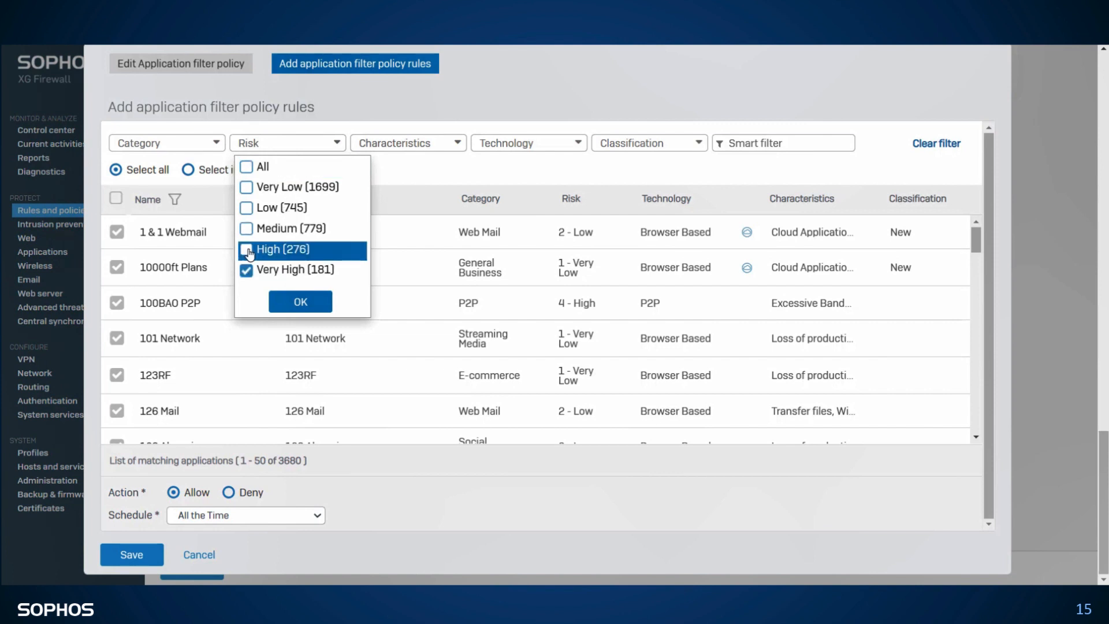
click(246, 229)
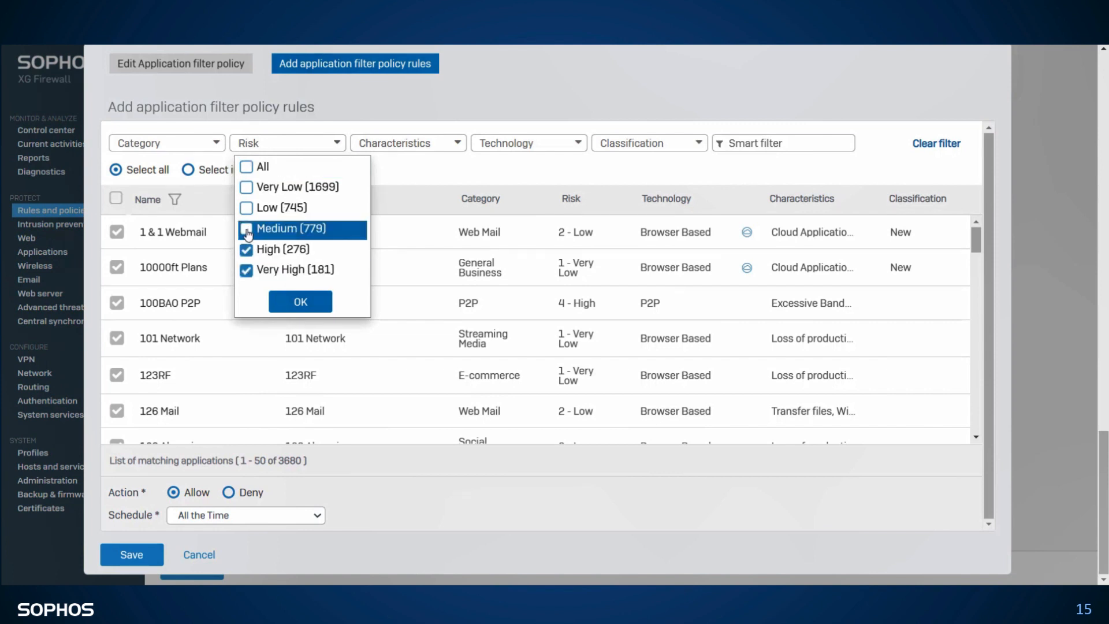
click(301, 301)
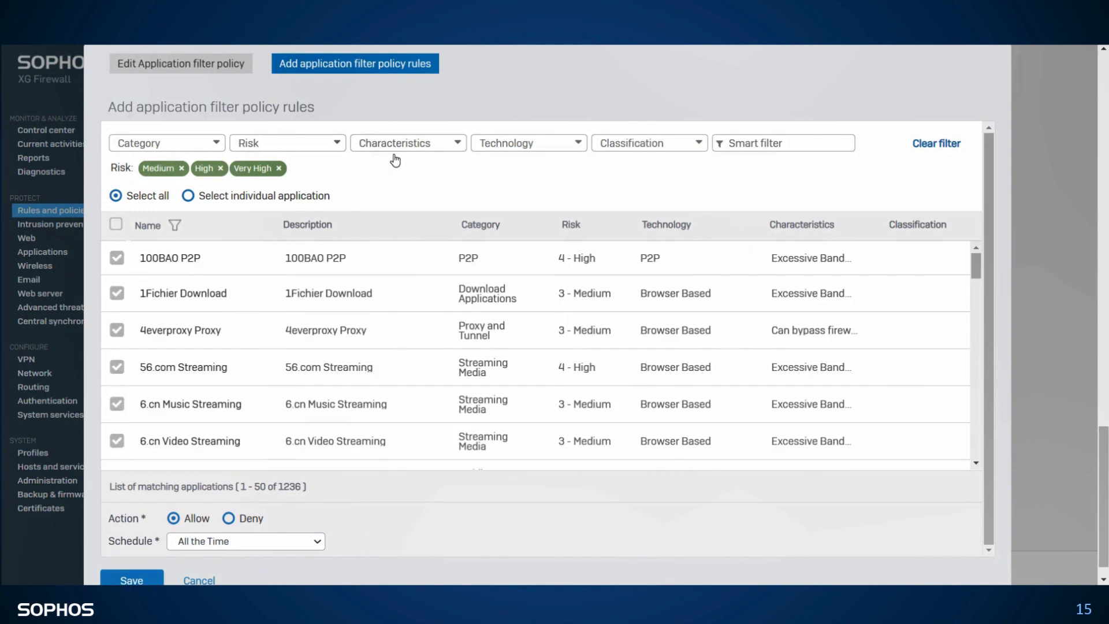
Narrow the application list to the Excessive Bandwidth characteristic and look through the matching applications.
click(456, 144)
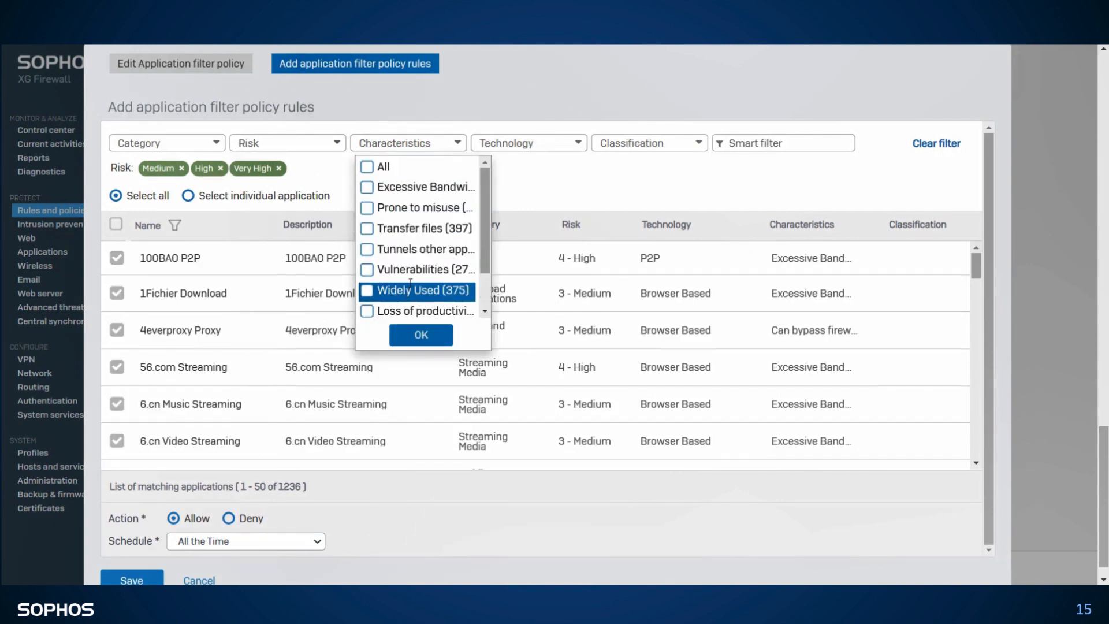
click(370, 187)
click(404, 335)
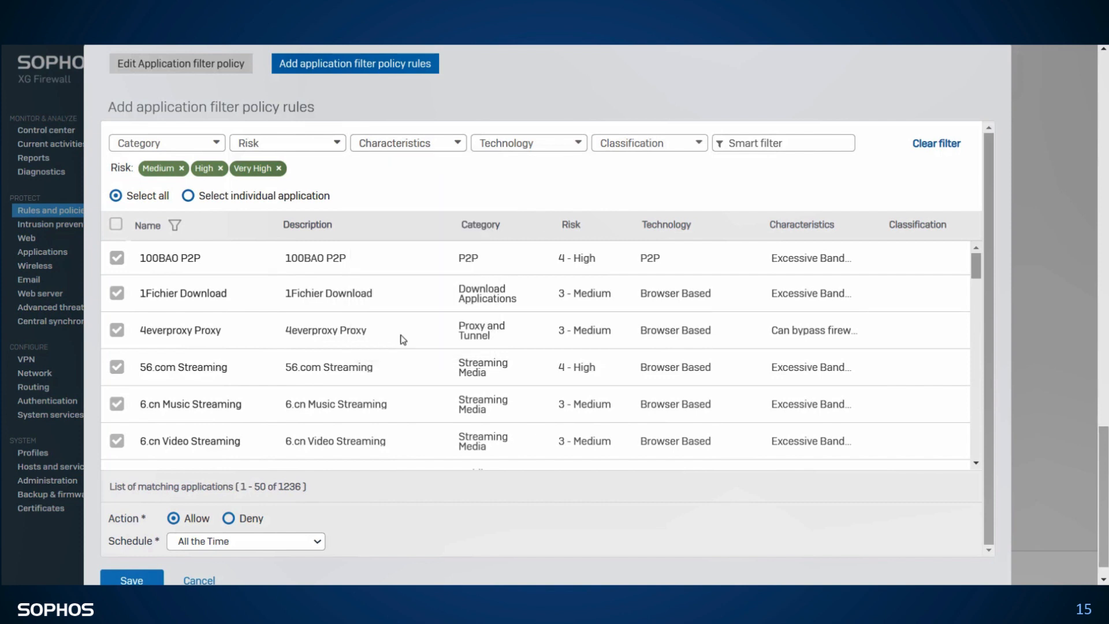
click(559, 159)
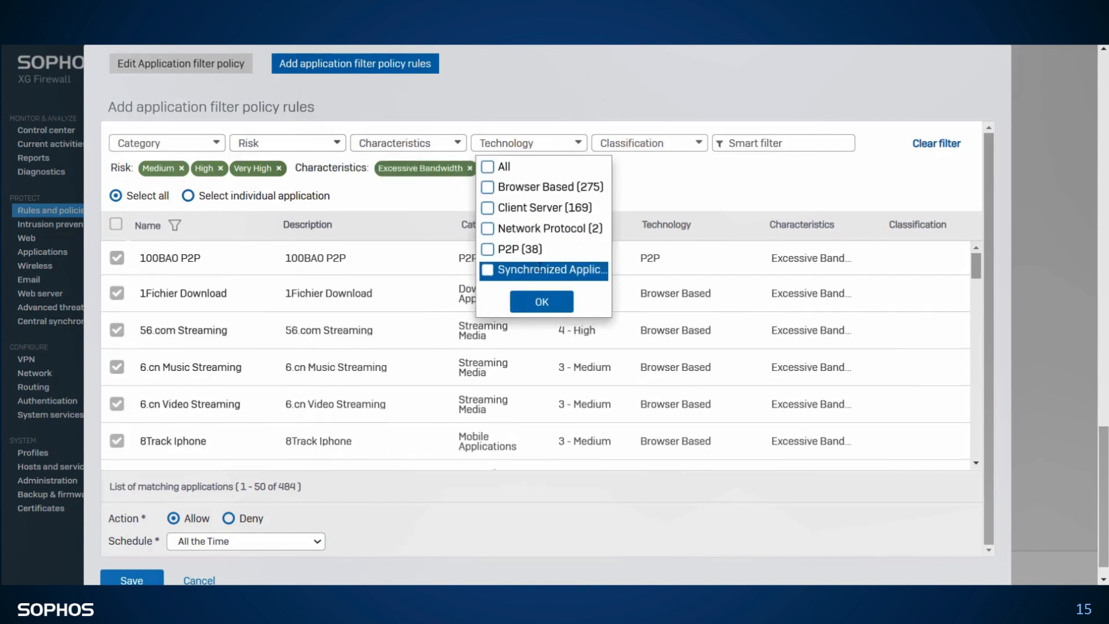
click(668, 176)
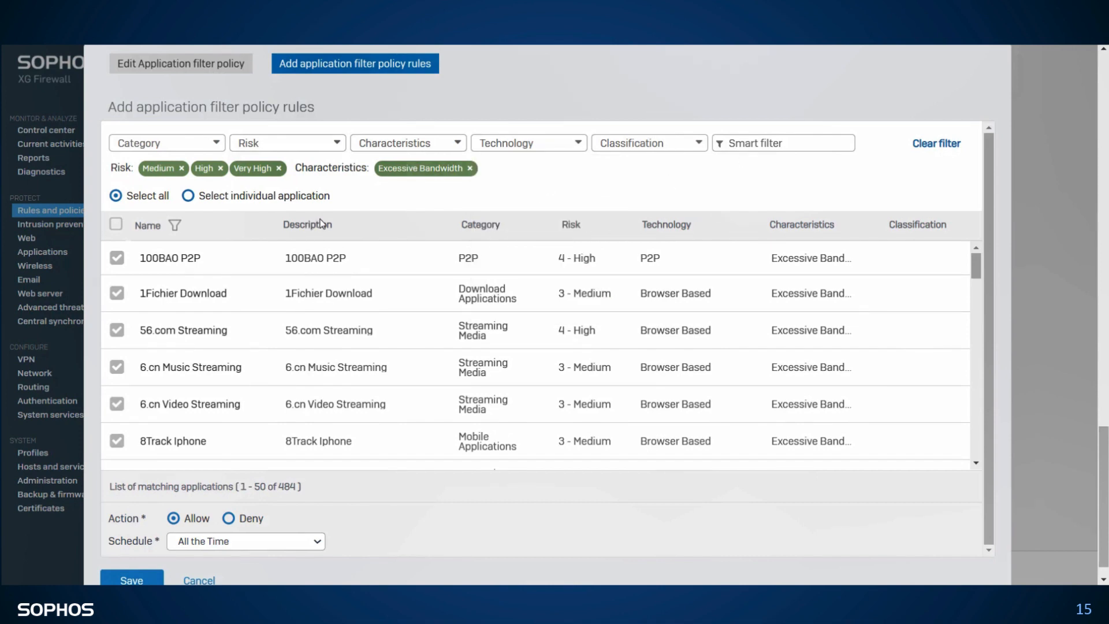
scroll(363, 290, down, 10)
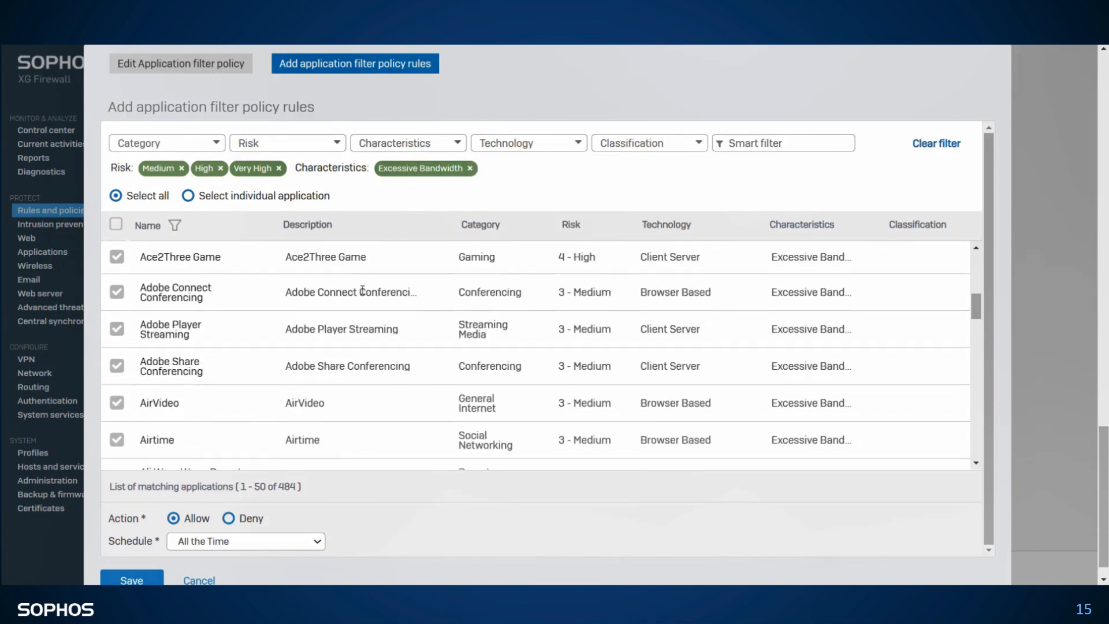
scroll(363, 290, down, 5)
scroll(467, 492, down, 1)
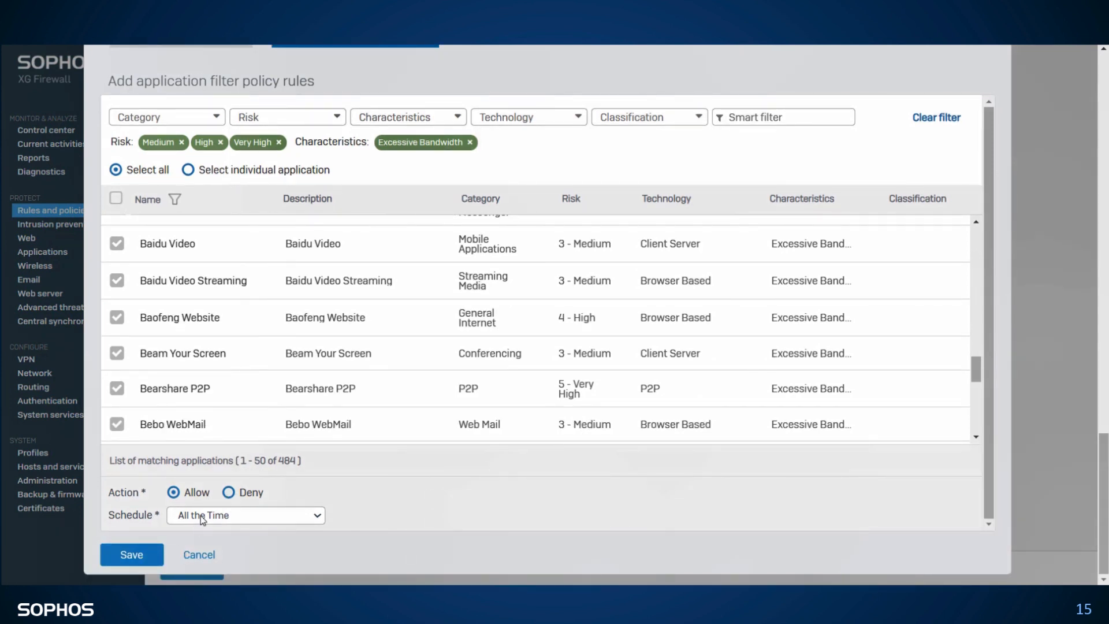
scroll(339, 501, up, 5)
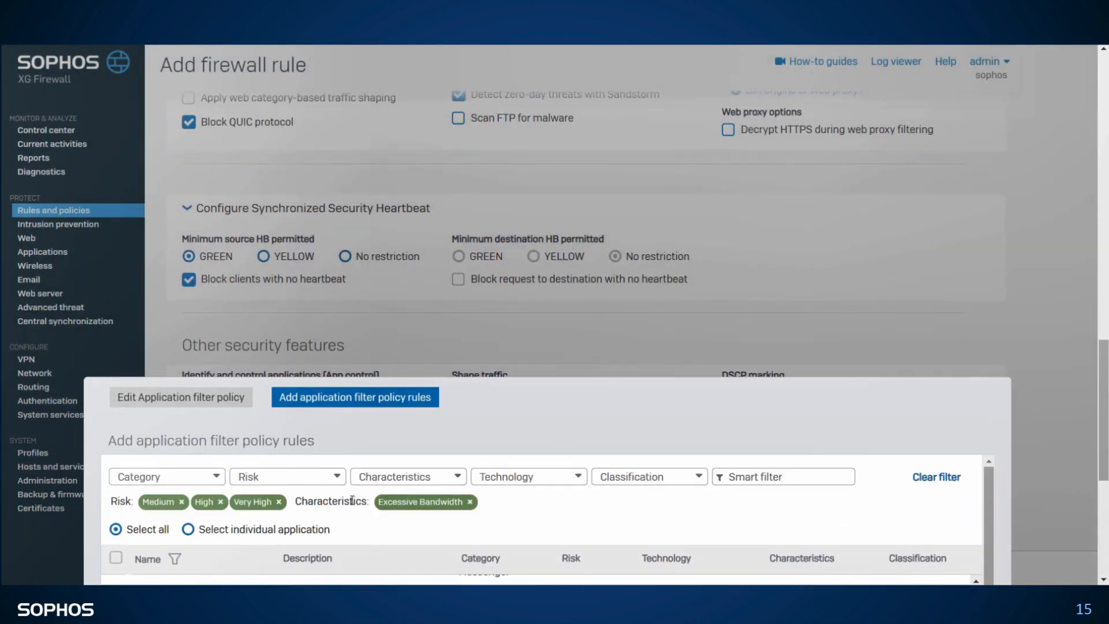
scroll(604, 399, down, 3)
Clear the application filters and filter the list by the Synchronized Application Control technology.
click(921, 267)
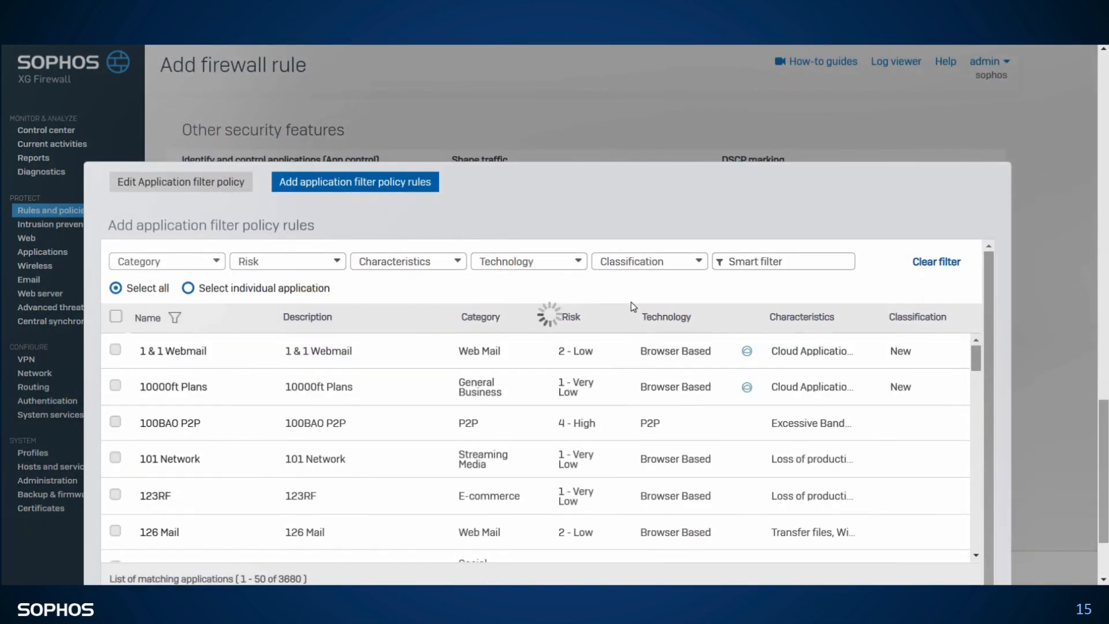
scroll(526, 263, down, 2)
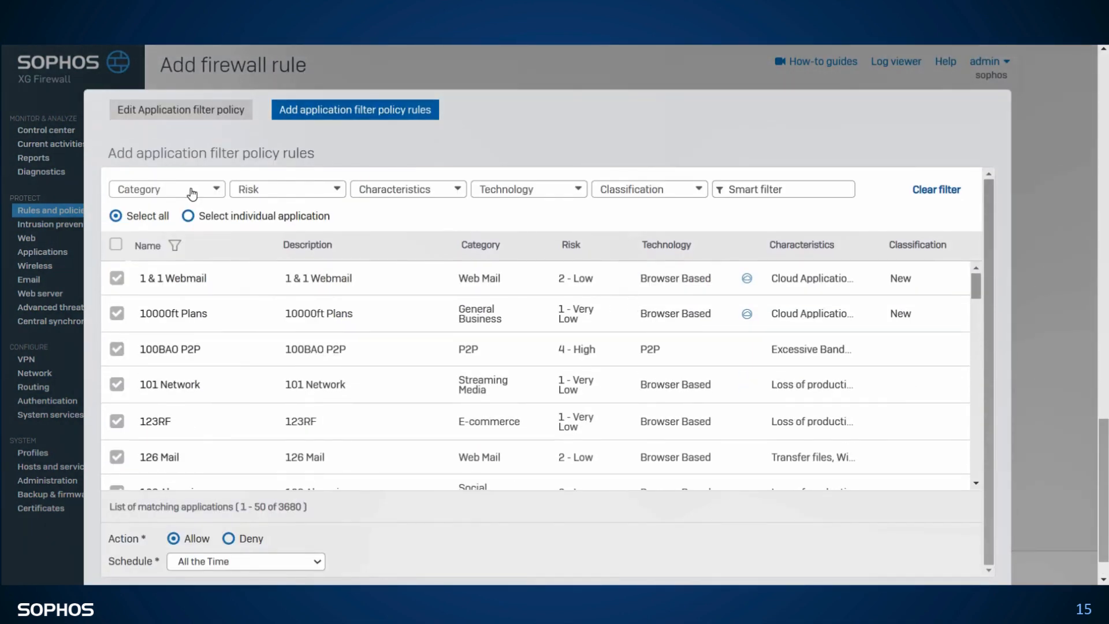
click(511, 190)
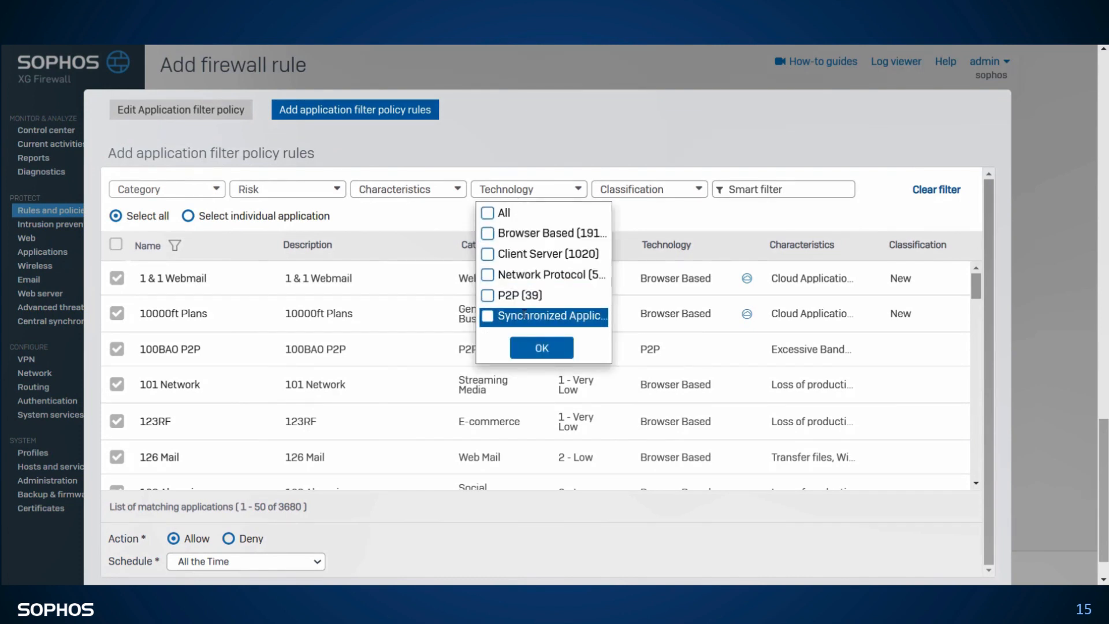
click(542, 347)
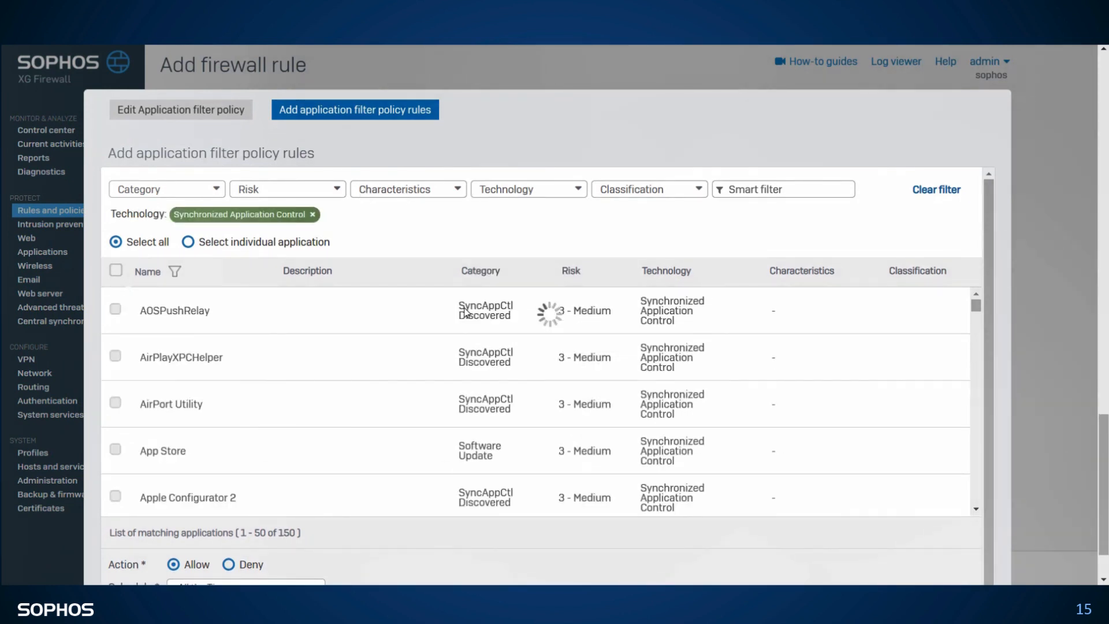
Look through the Synchronized Application Control applications and leave the application filter policy without adding a rule.
drag(676, 301, 688, 417)
scroll(461, 408, down, 10)
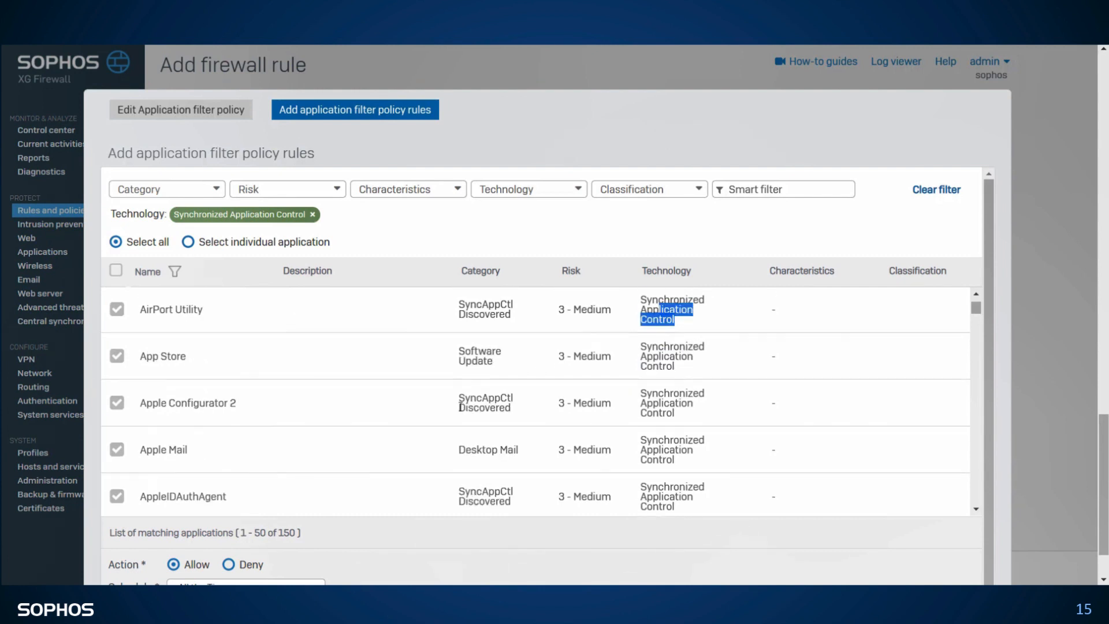
scroll(462, 410, down, 6)
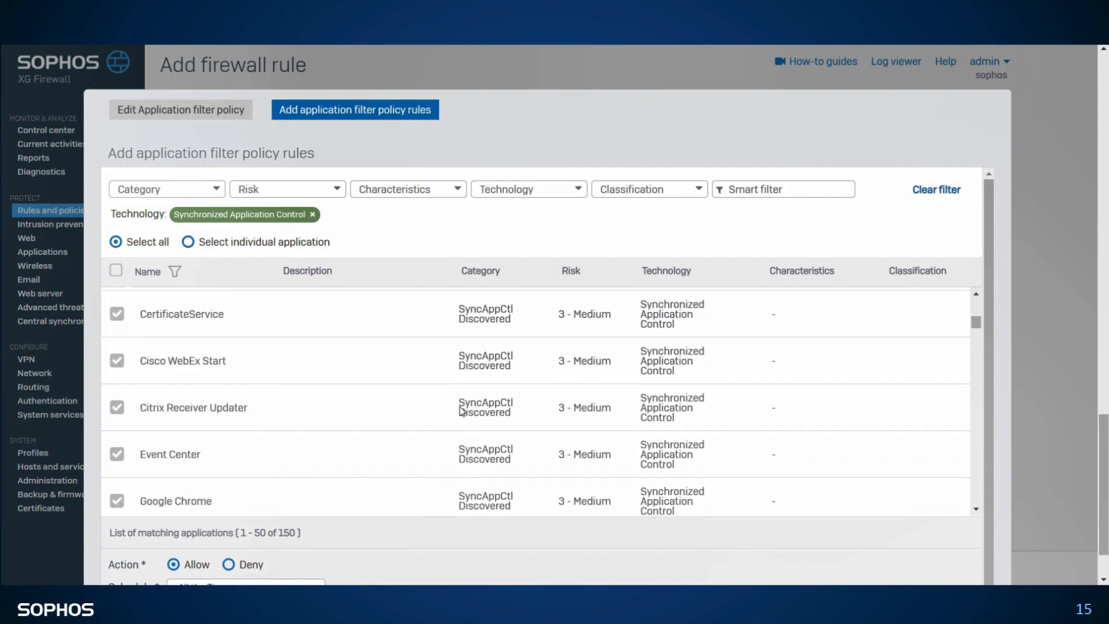
scroll(463, 410, down, 5)
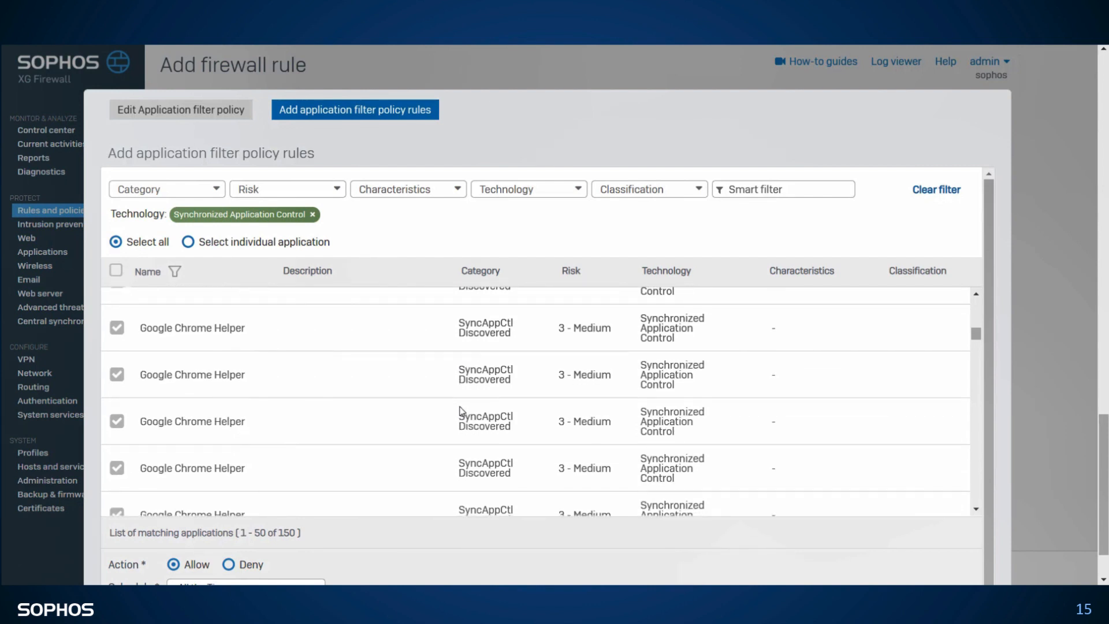
scroll(462, 411, down, 5)
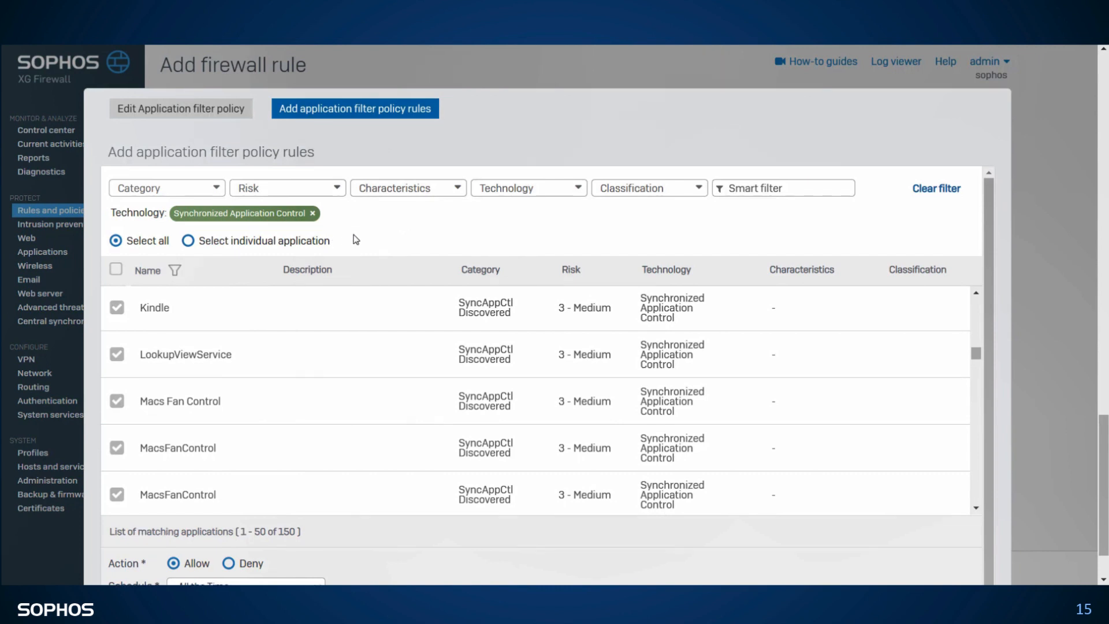
scroll(356, 239, down, 2)
click(203, 553)
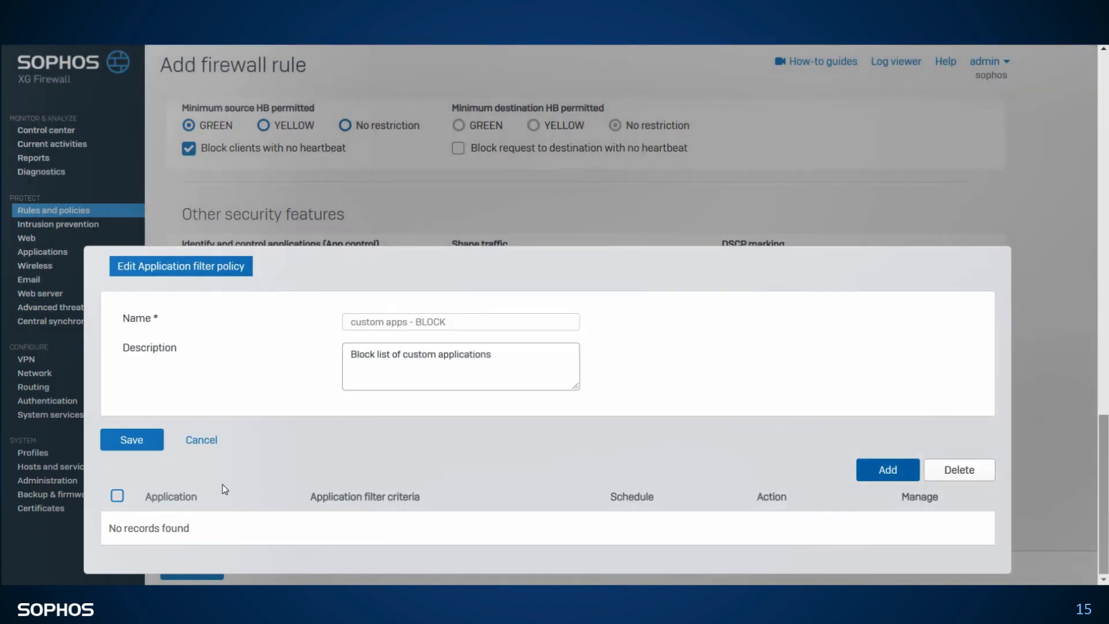
click(199, 441)
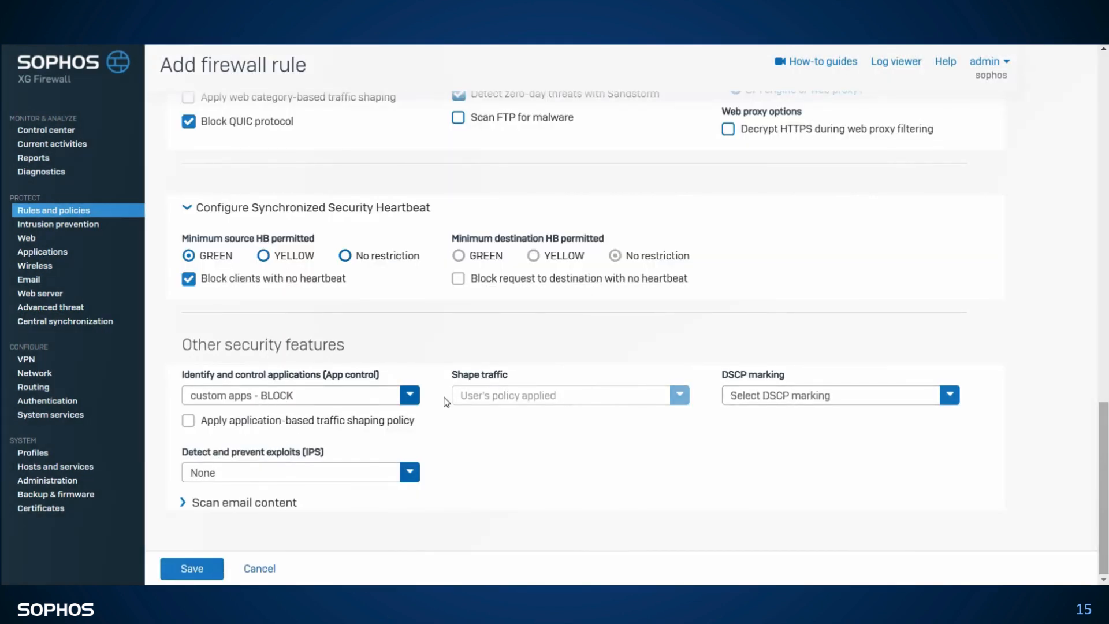
Open the IPS policy "generalpolicy" for editing and open its Migrate_def_filter_1 rule.
click(321, 472)
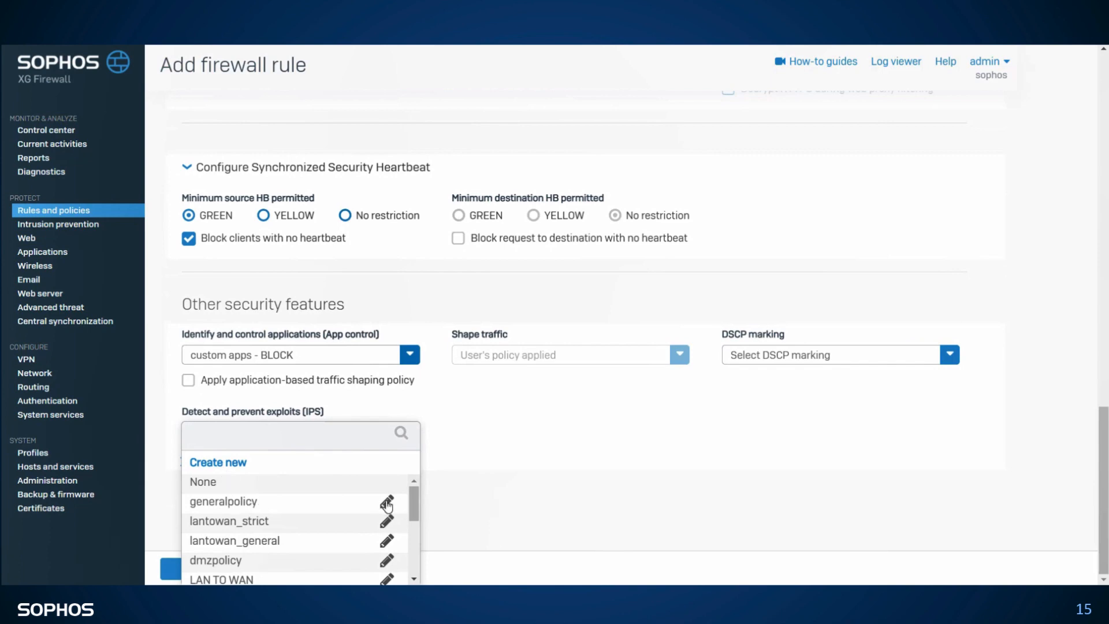
click(387, 504)
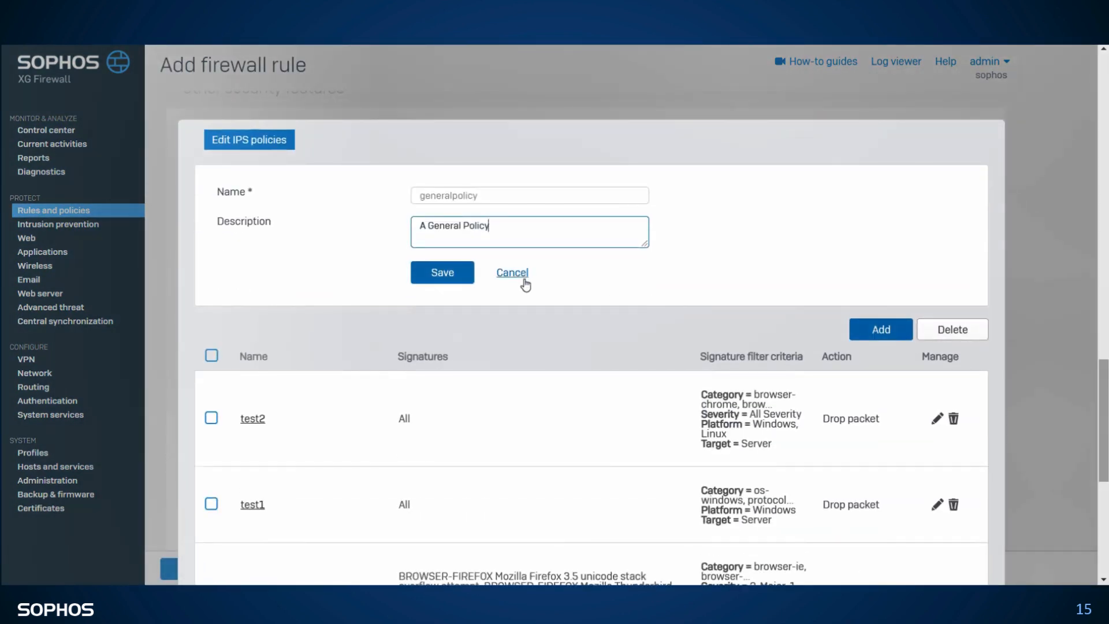
scroll(525, 287, down, 2)
scroll(522, 303, down, 1)
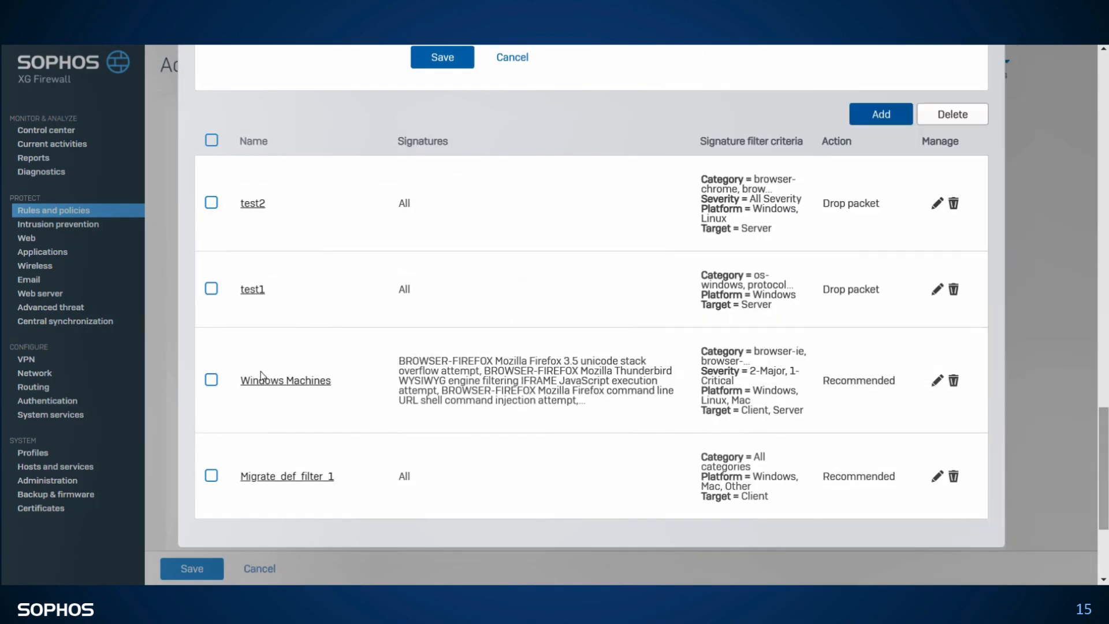
click(278, 480)
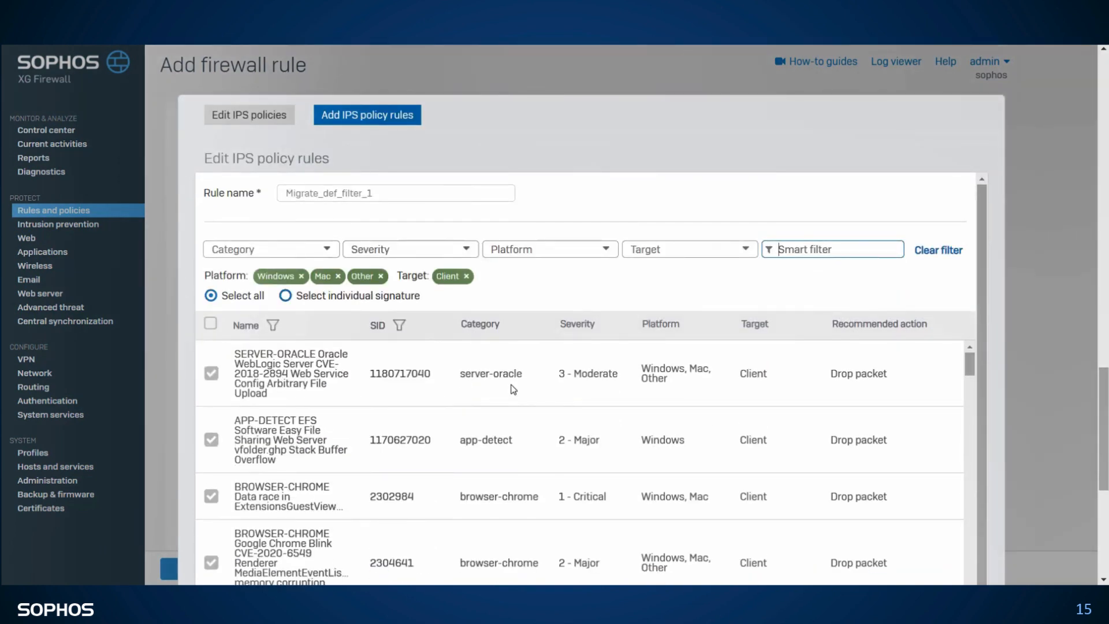
Replace the existing signature filters of the IPS rule with target Client and platform Windows.
click(925, 253)
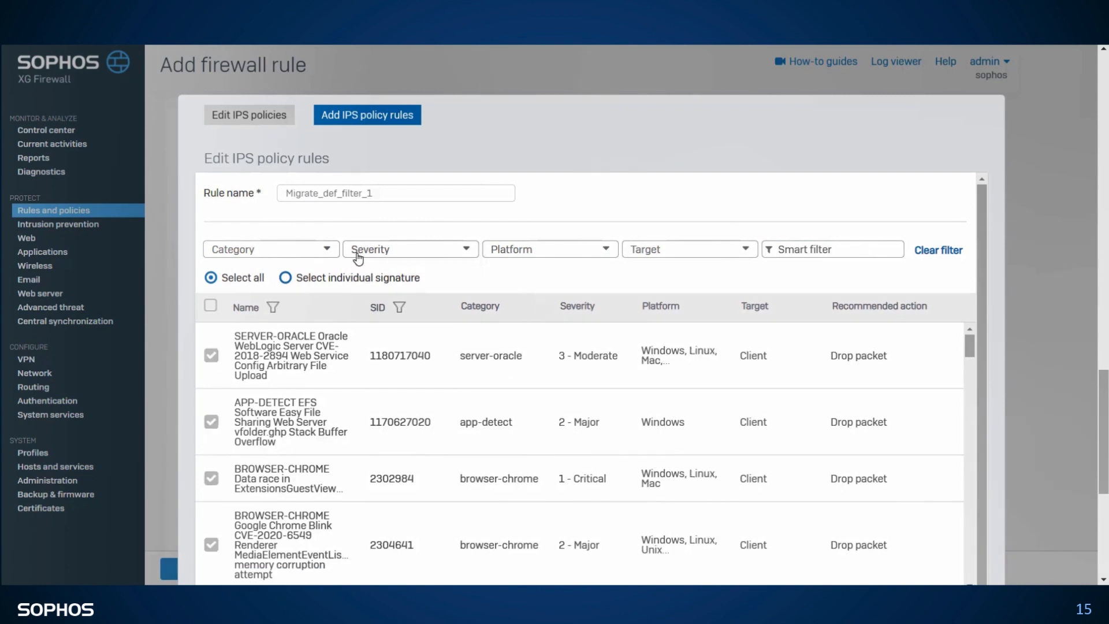
click(677, 254)
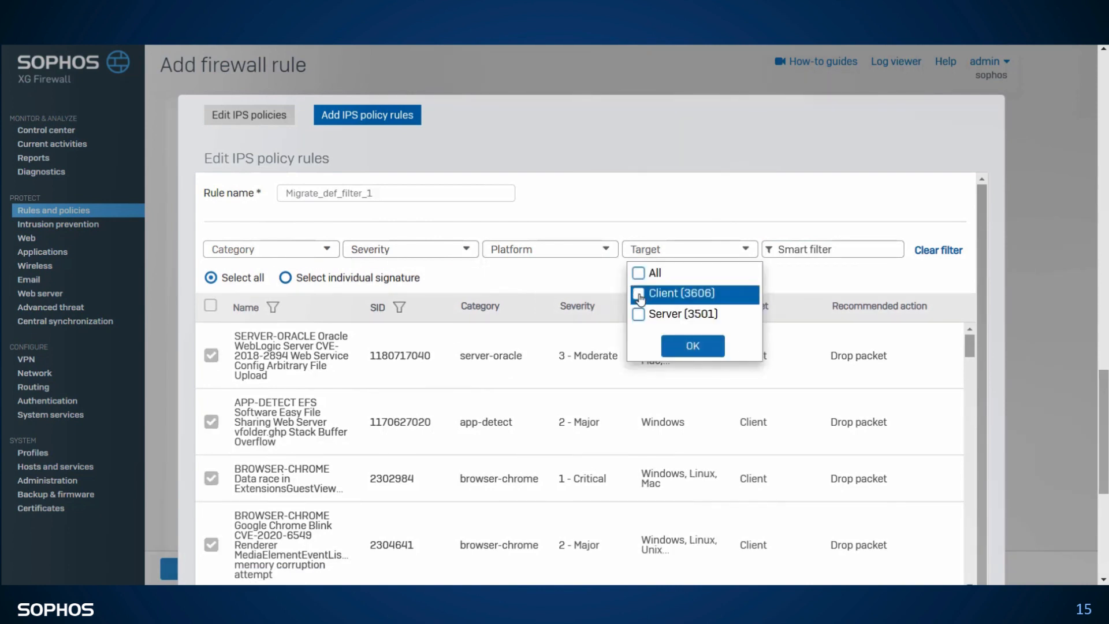
click(639, 295)
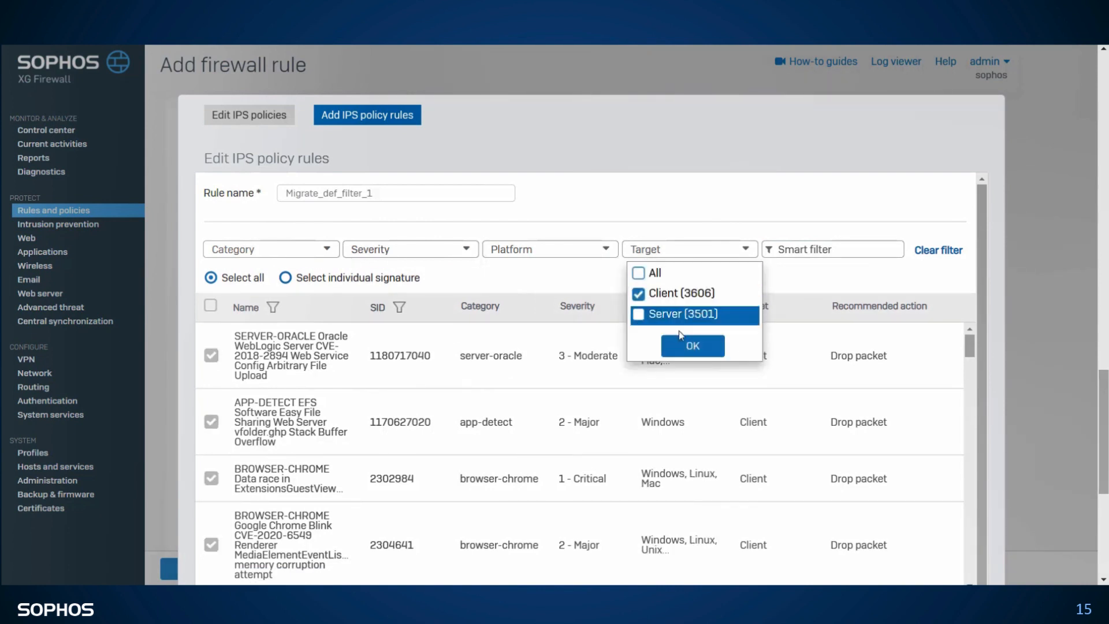
click(693, 345)
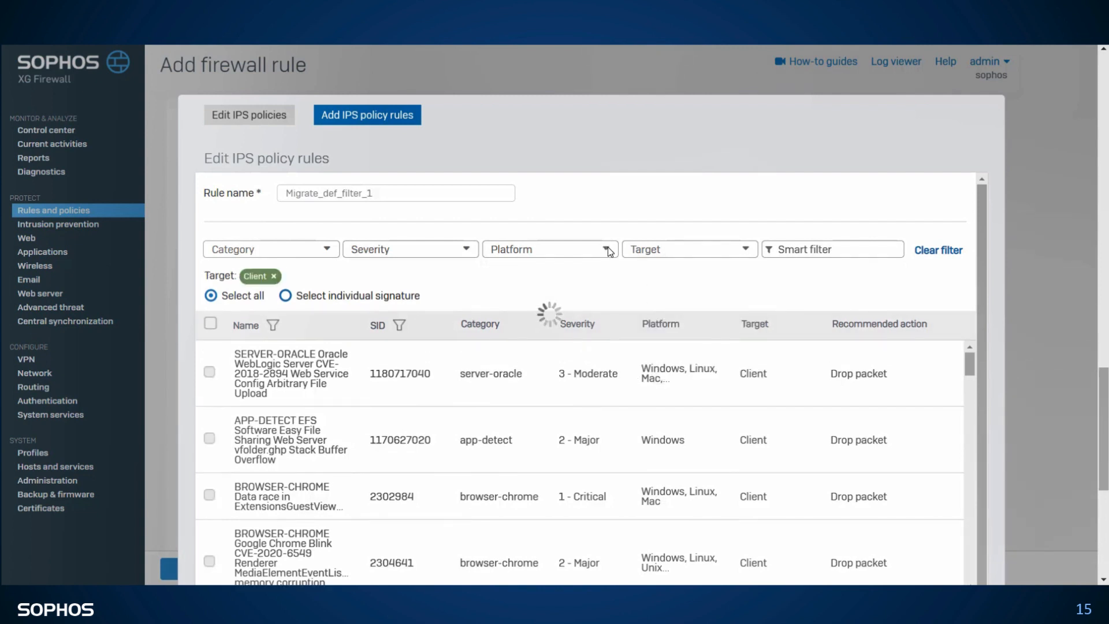
click(607, 250)
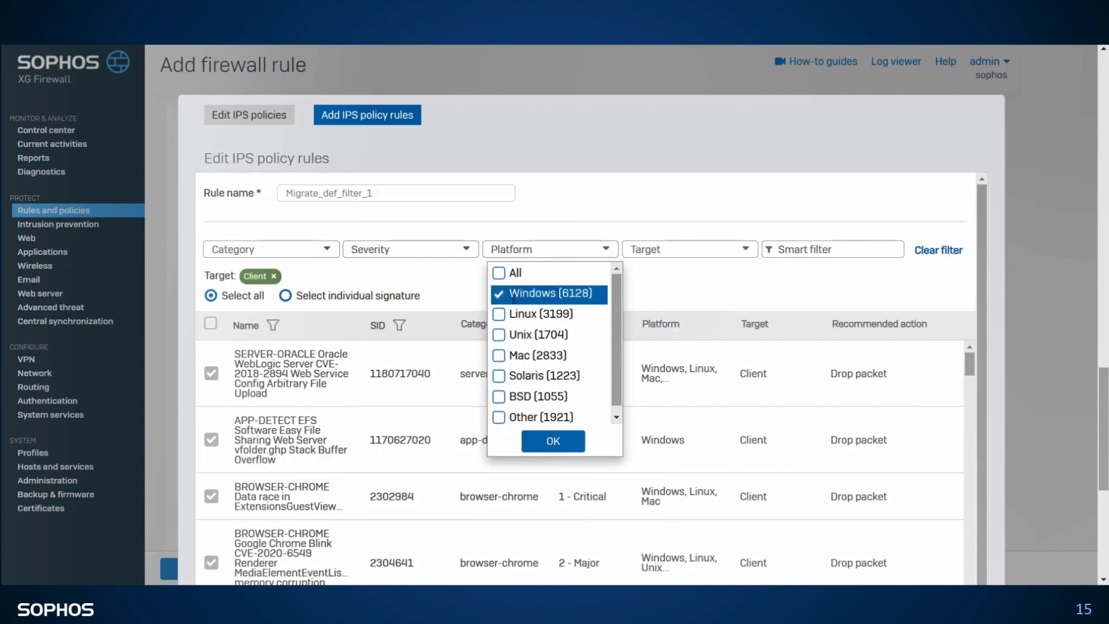
click(552, 441)
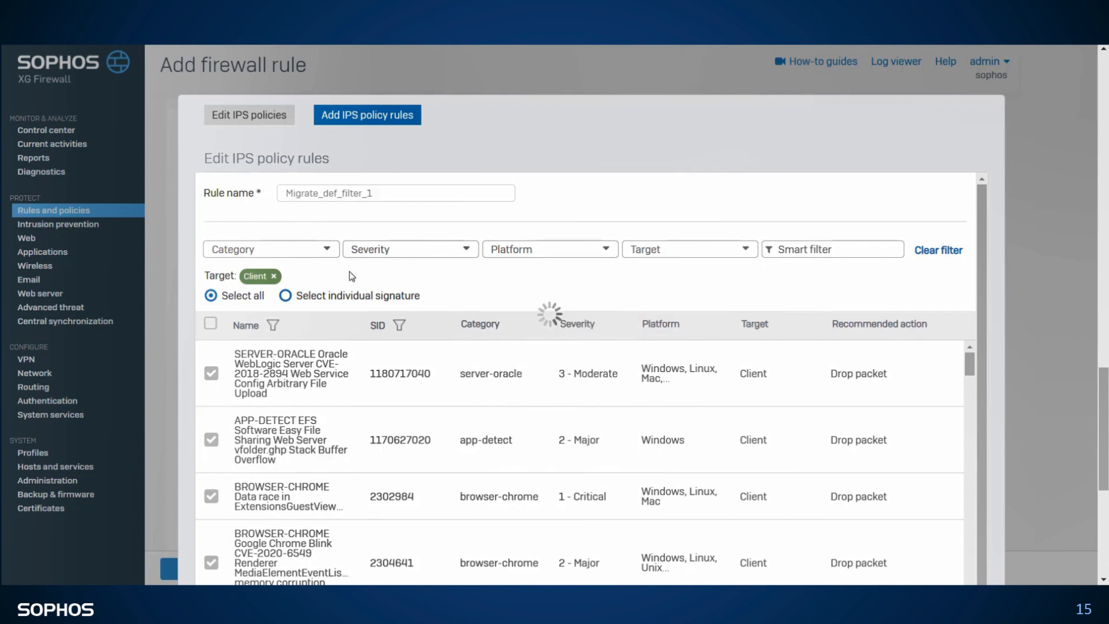
Review the filtered signatures and their recommended actions, and check the Recommended choice for the IPS rule's action.
drag(228, 295, 261, 298)
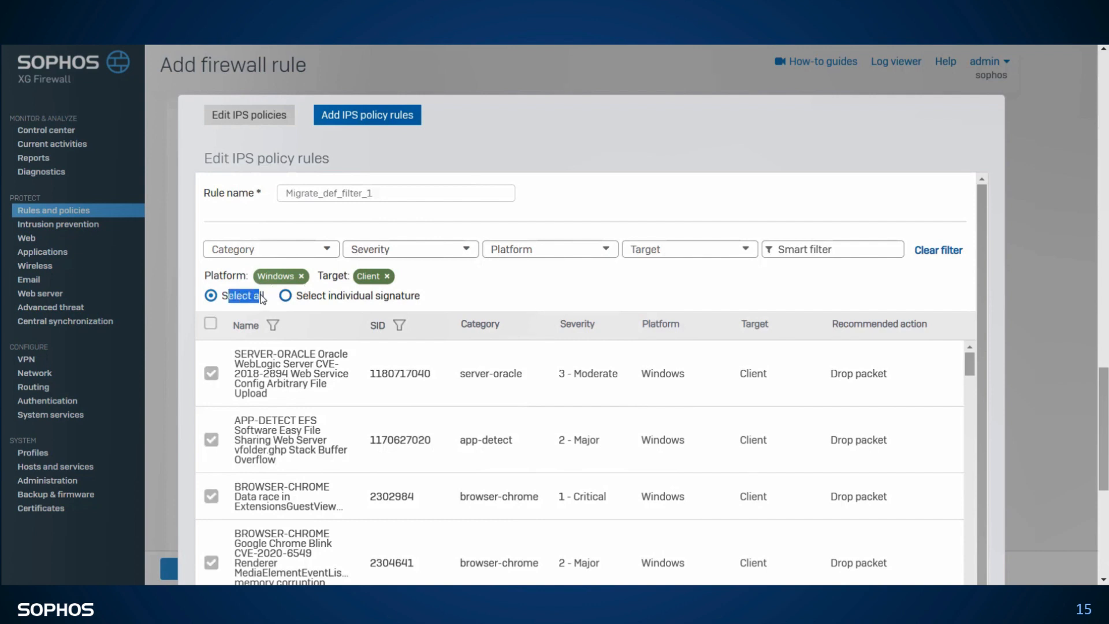
scroll(492, 300, down, 1)
mouse_move(832, 253)
mouse_down()
mouse_move(938, 252)
mouse_move(849, 252)
mouse_up()
scroll(585, 360, down, 5)
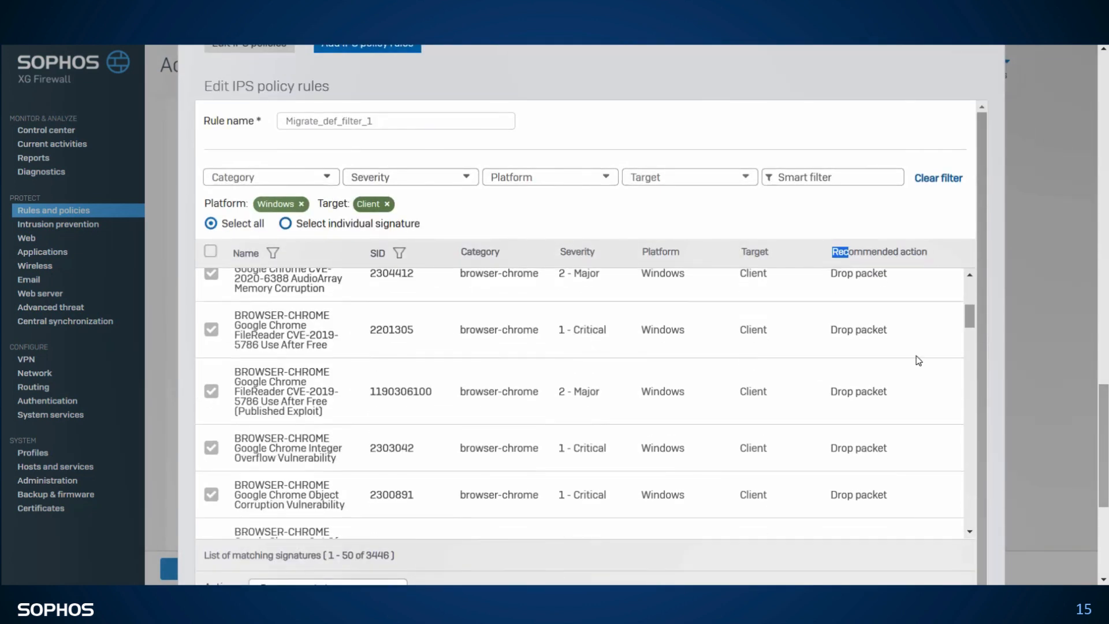
scroll(168, 367, down, 5)
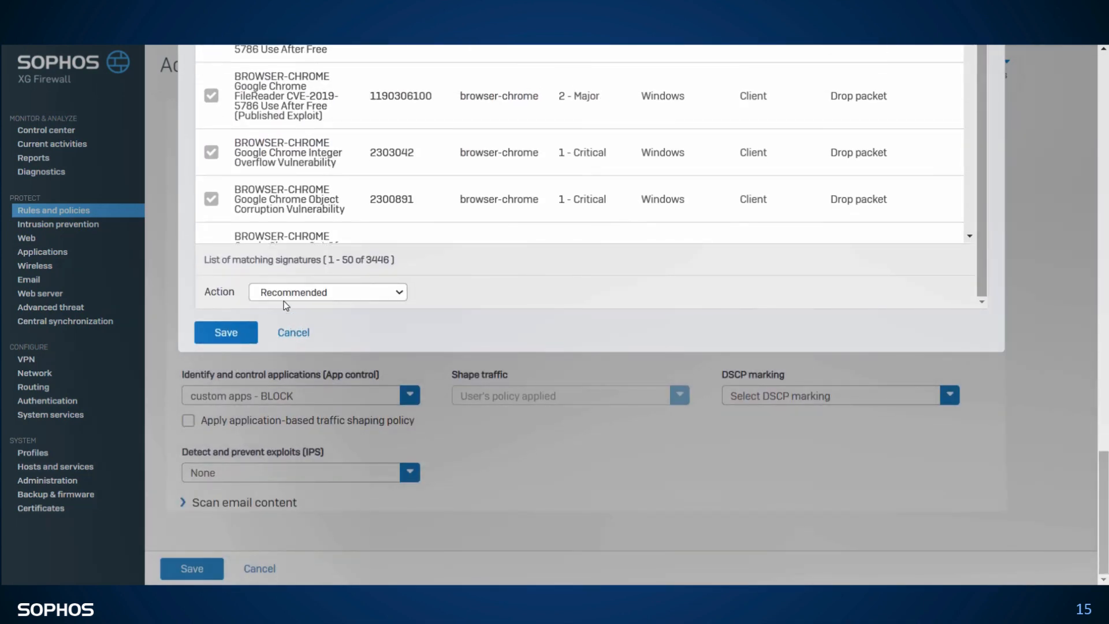
drag(211, 292, 228, 292)
click(300, 292)
click(300, 307)
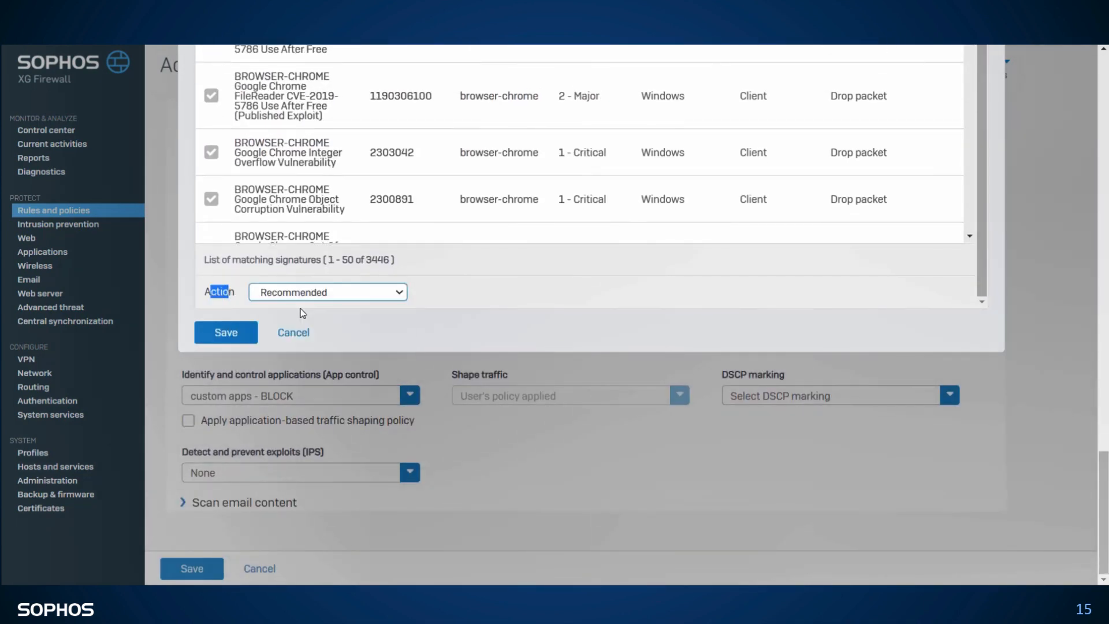
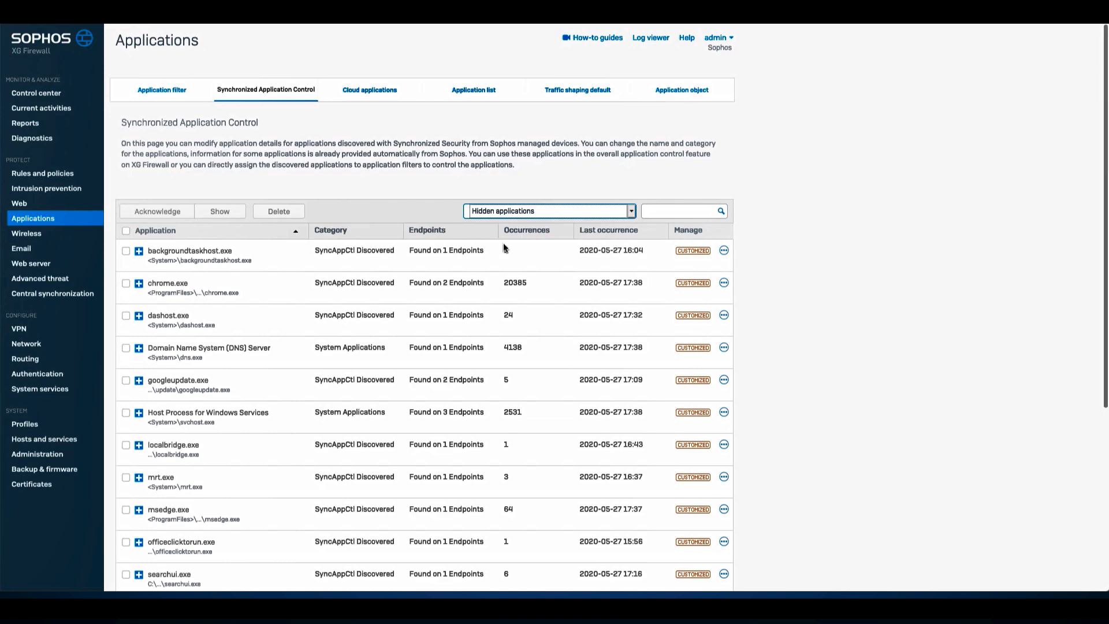
Look through the hidden Synchronized Application Control applications and switch the list to all applications, including system applications.
scroll(260, 416, down, 3)
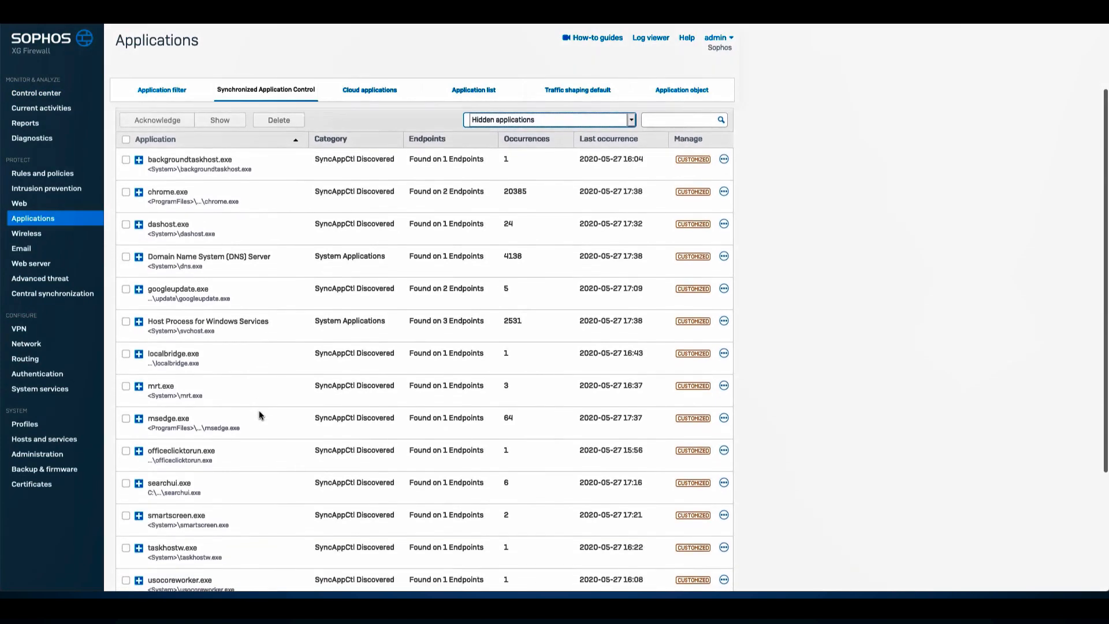
scroll(258, 414, up, 1)
scroll(259, 414, down, 4)
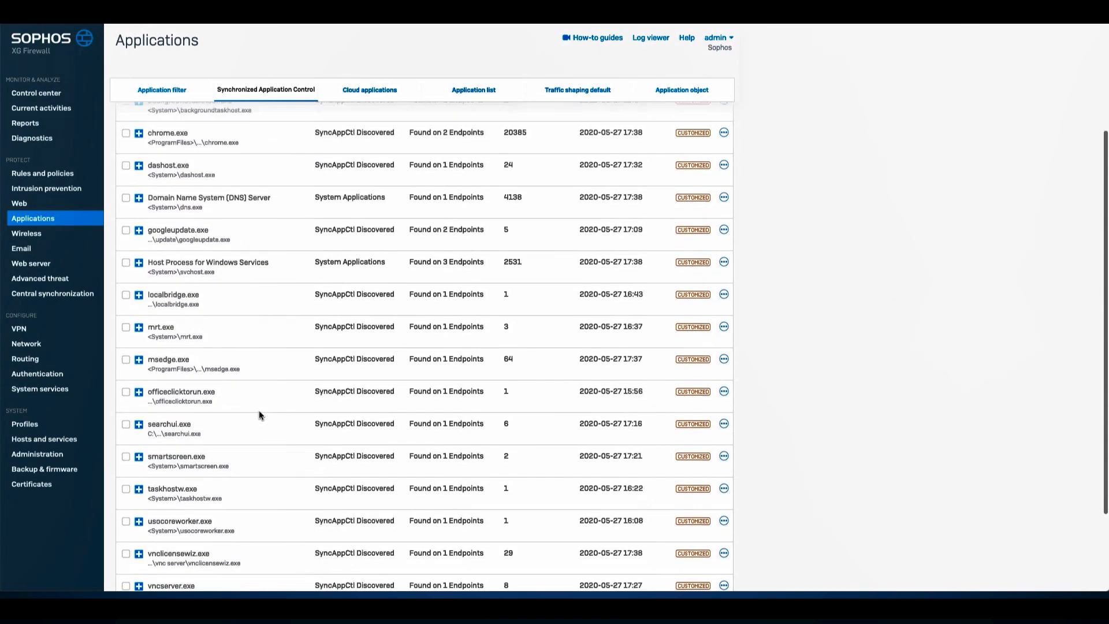
scroll(258, 415, up, 5)
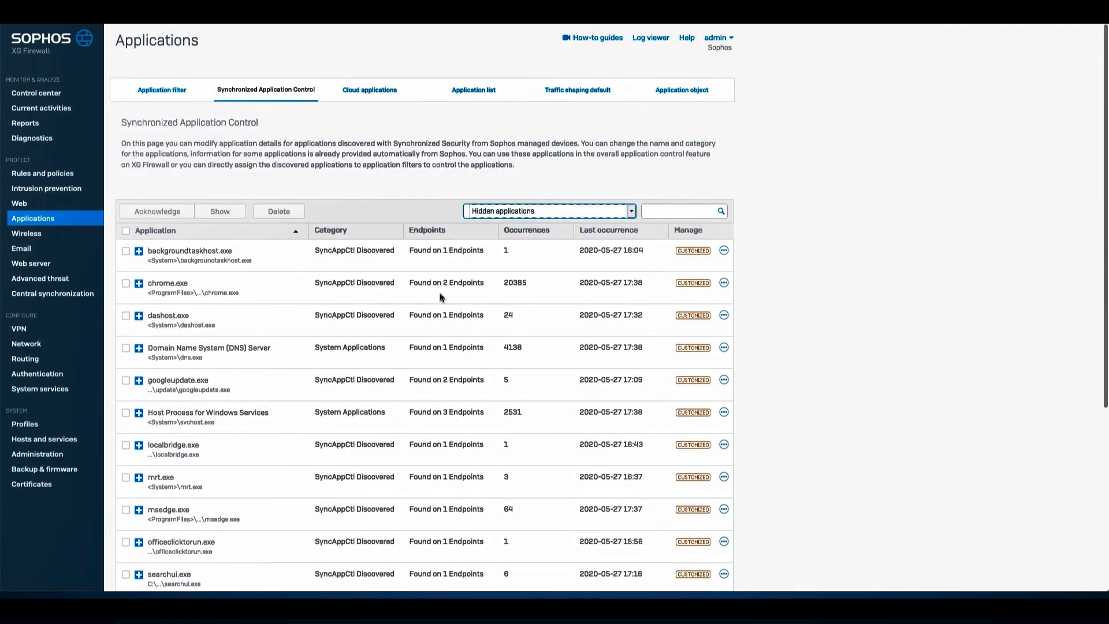
click(505, 212)
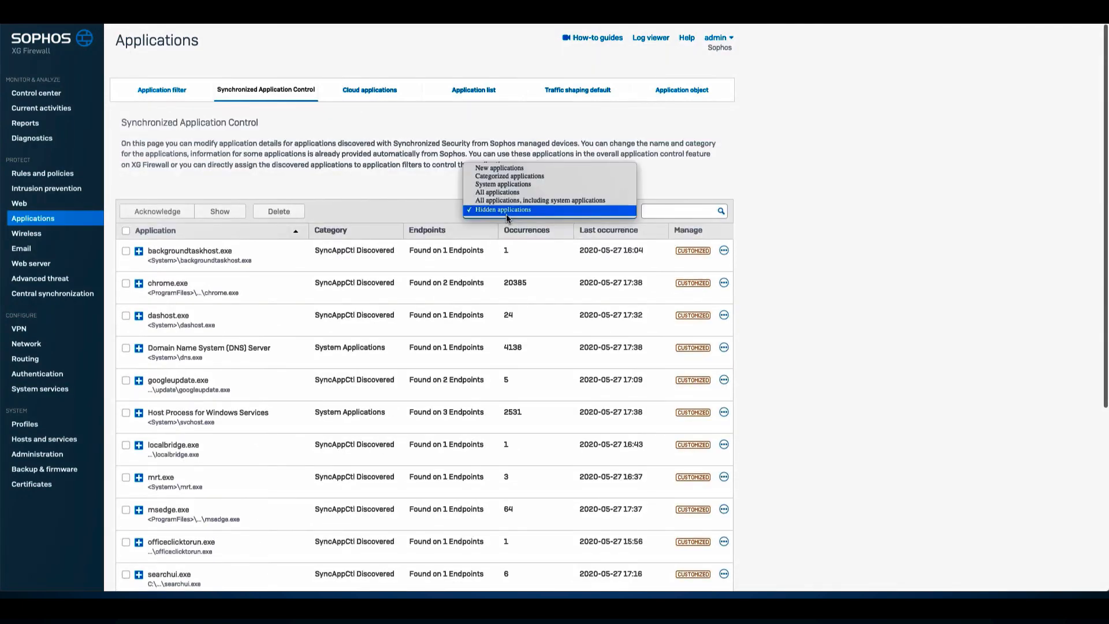
click(520, 201)
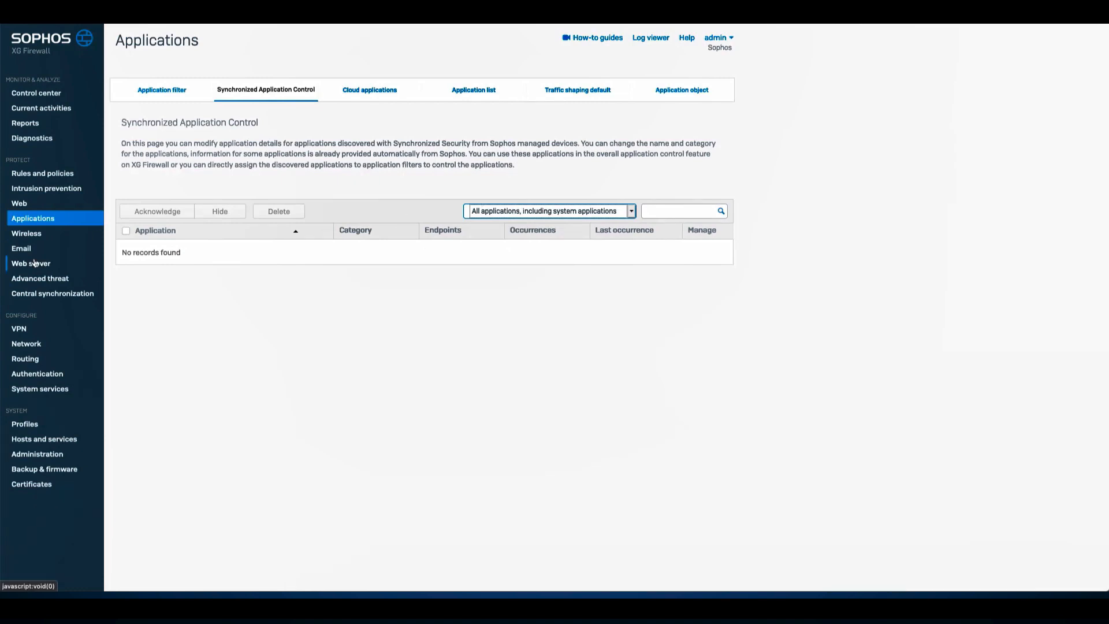
Start a new web policy named Block_gambling and add a rule to it.
click(53, 173)
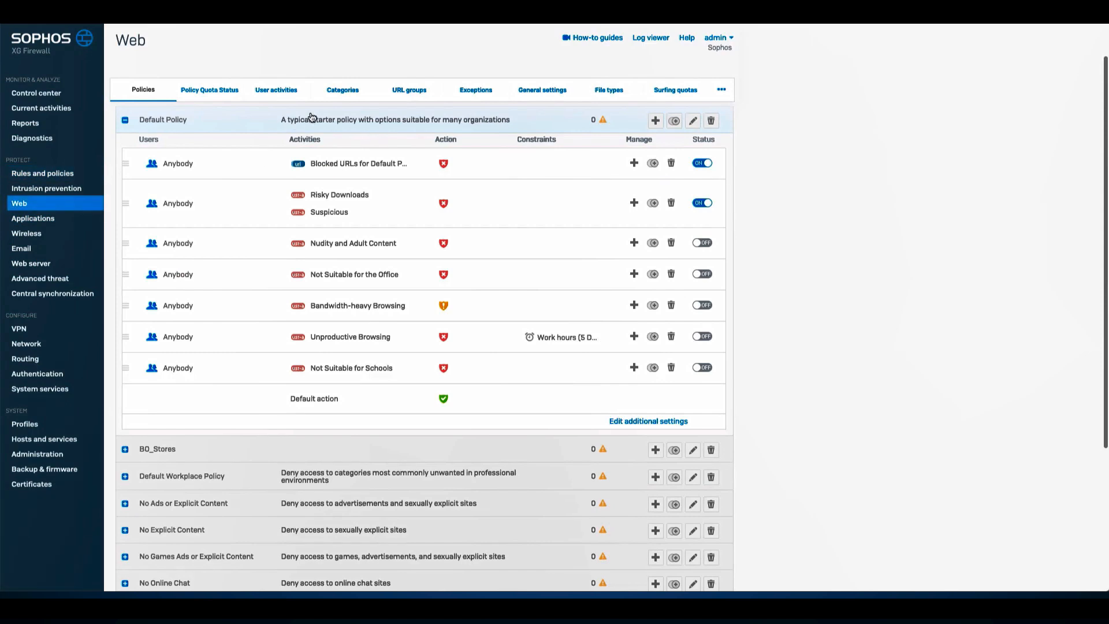
click(699, 126)
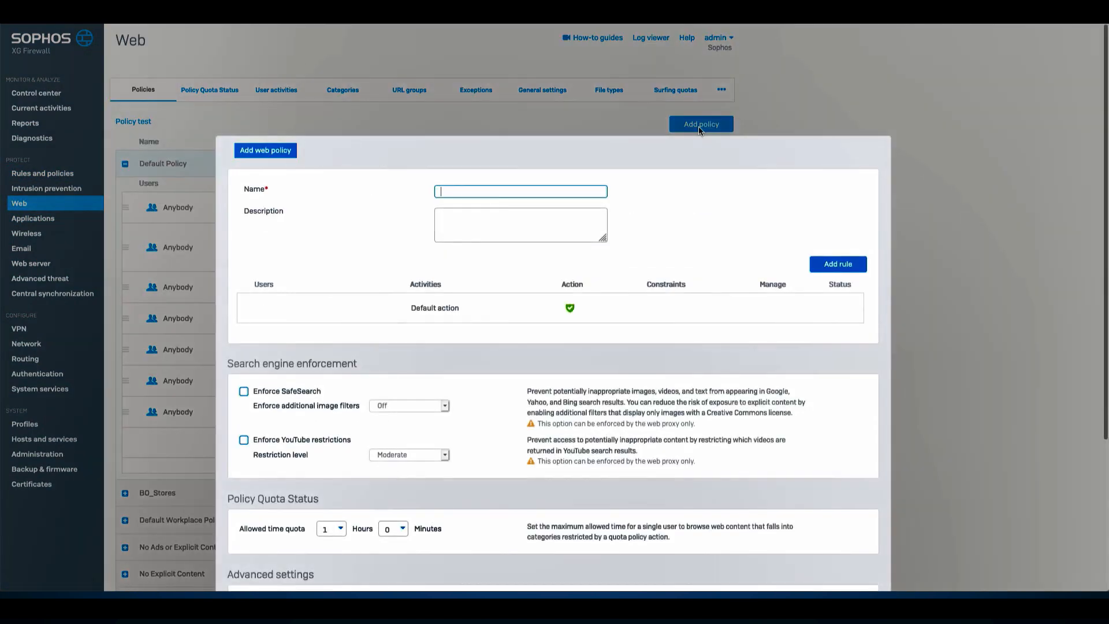
text(Block_gambling)
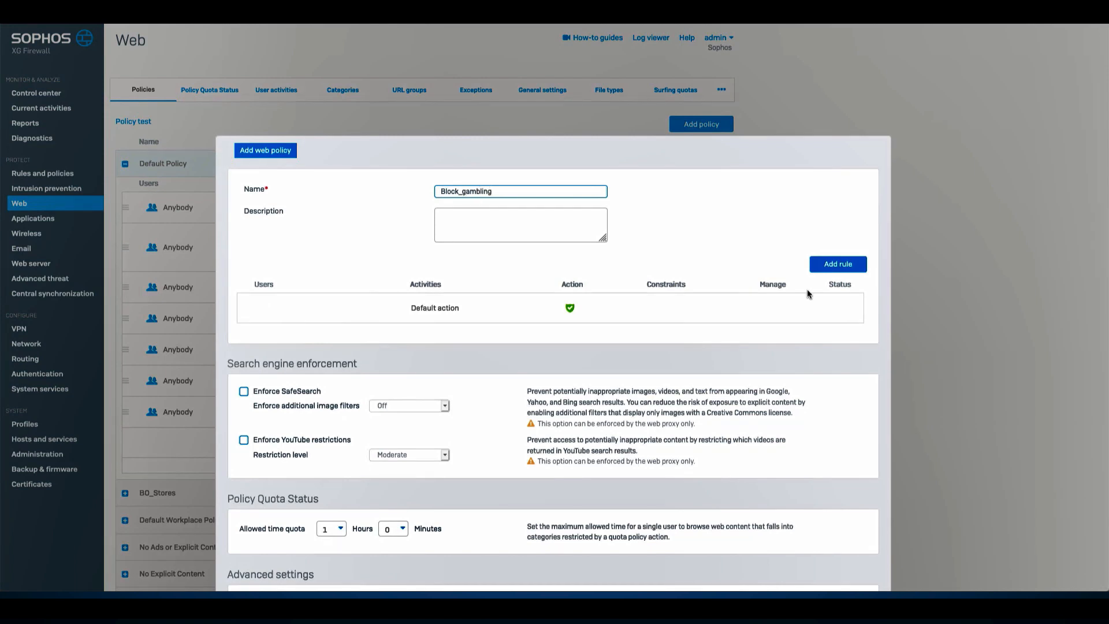
click(854, 265)
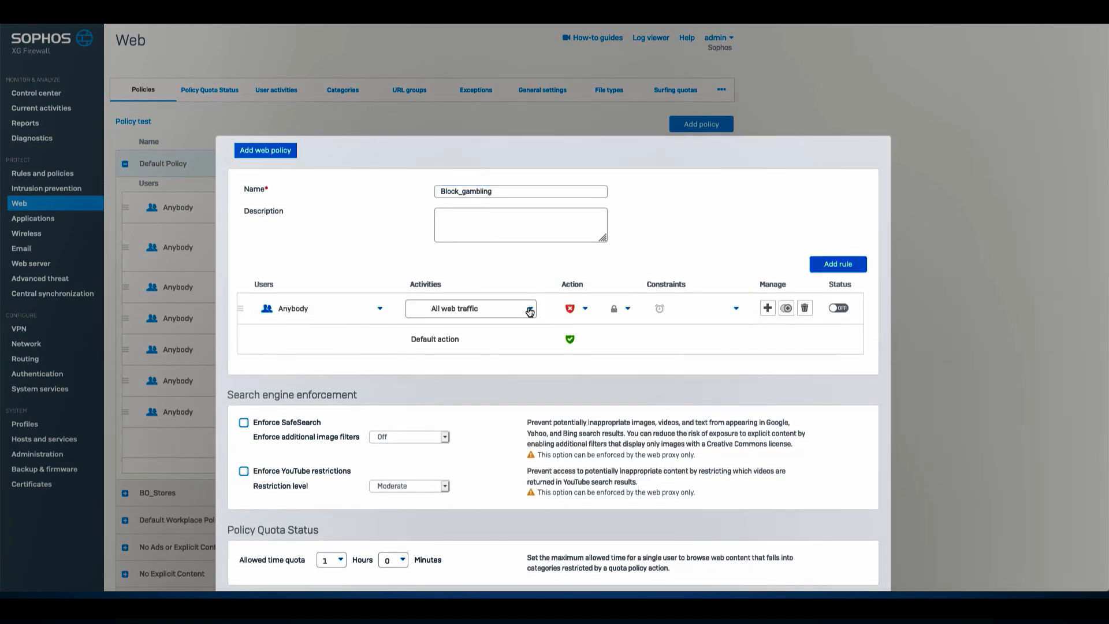
Replace All web traffic with the Gambling category as the activity of the new web policy rule.
click(530, 312)
click(480, 335)
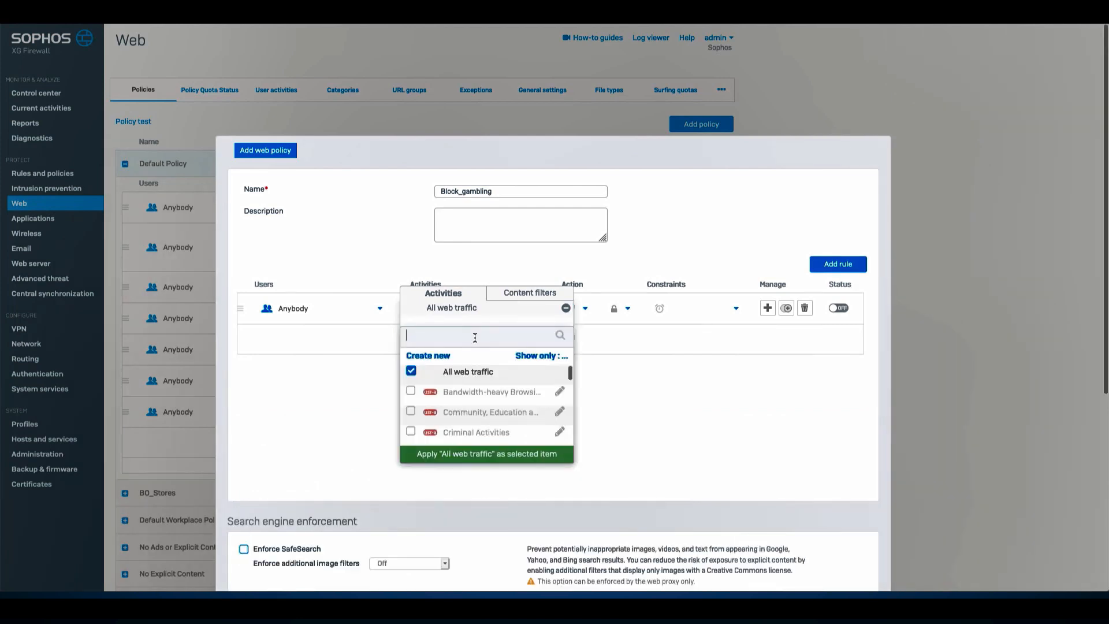
click(536, 357)
click(488, 396)
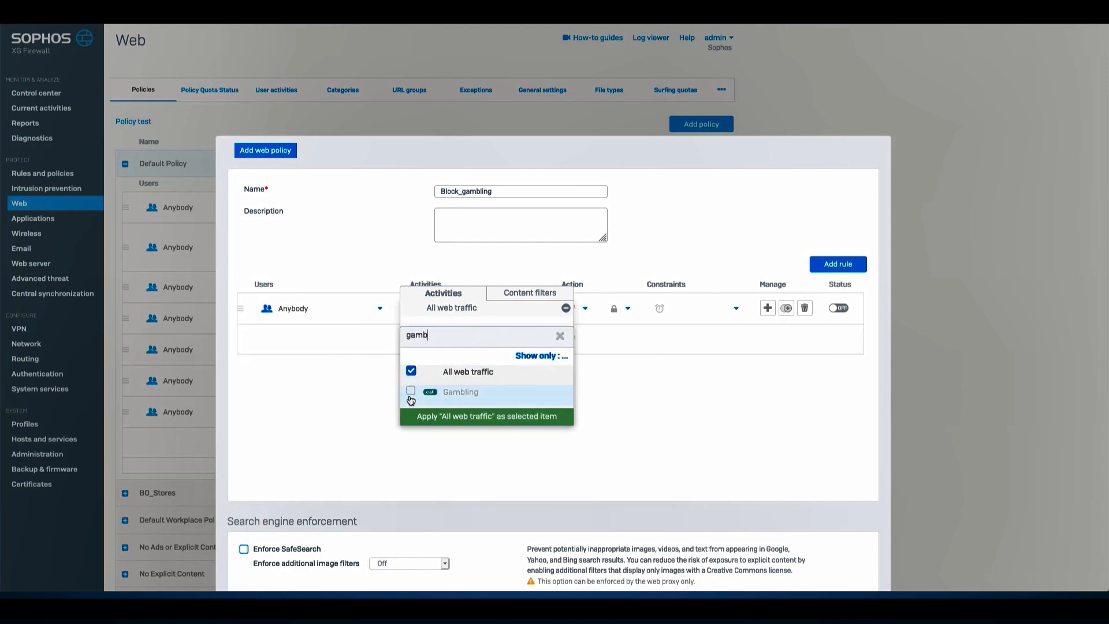
click(411, 393)
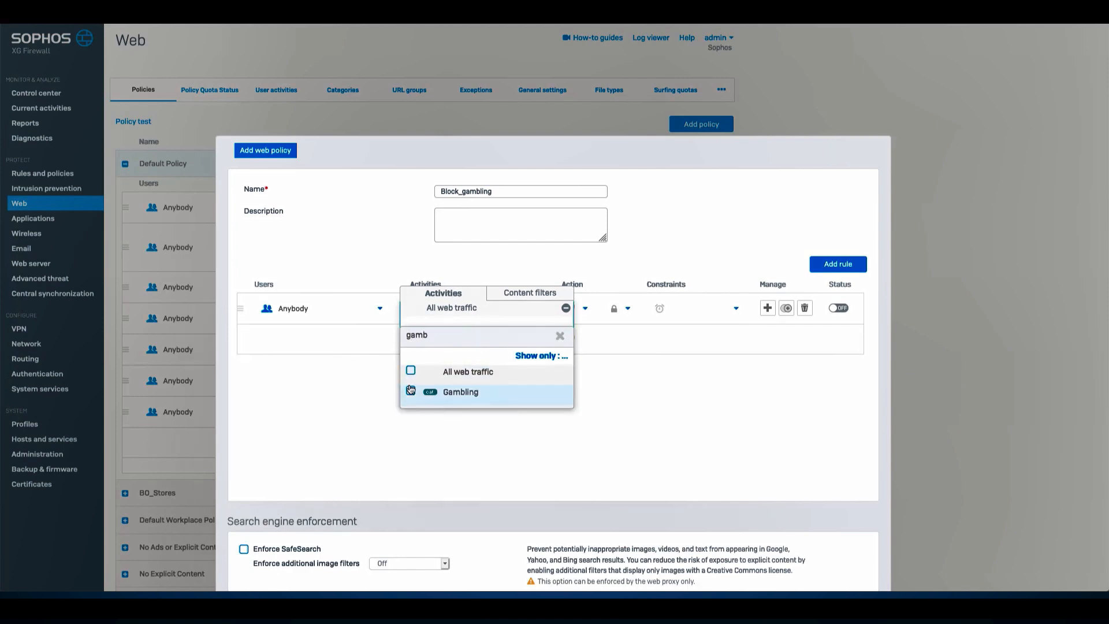
click(417, 413)
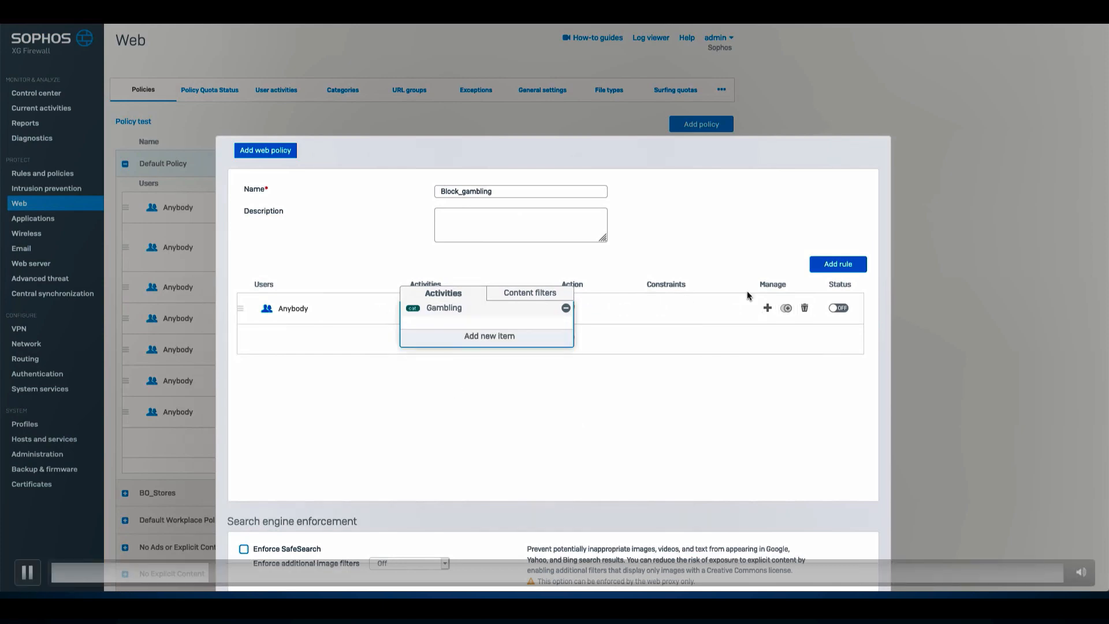
Switch the Gambling rule on and save the Block_gambling web policy.
click(839, 308)
scroll(587, 441, down, 5)
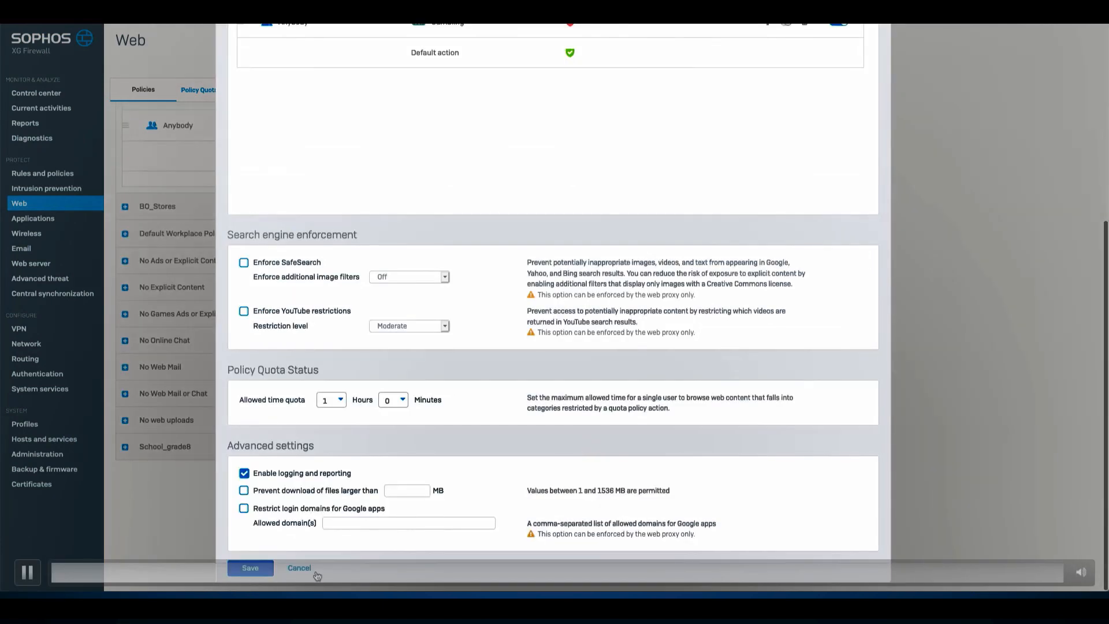
click(266, 572)
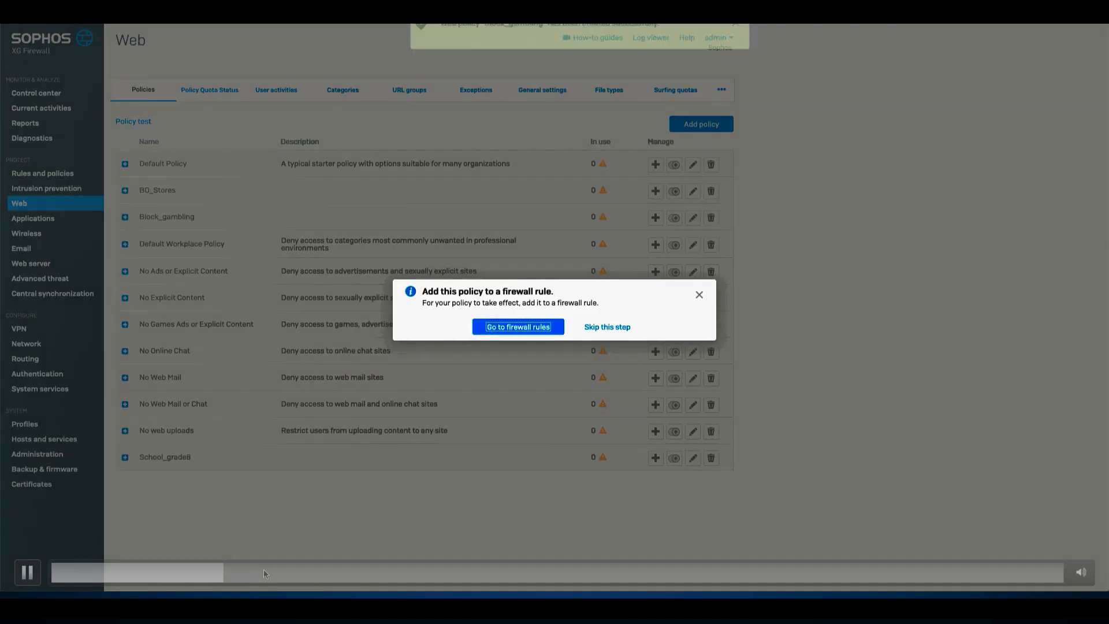
Go to the firewall rules and open the Demo_LAN rule in the Traffic to WAN group for editing.
click(504, 326)
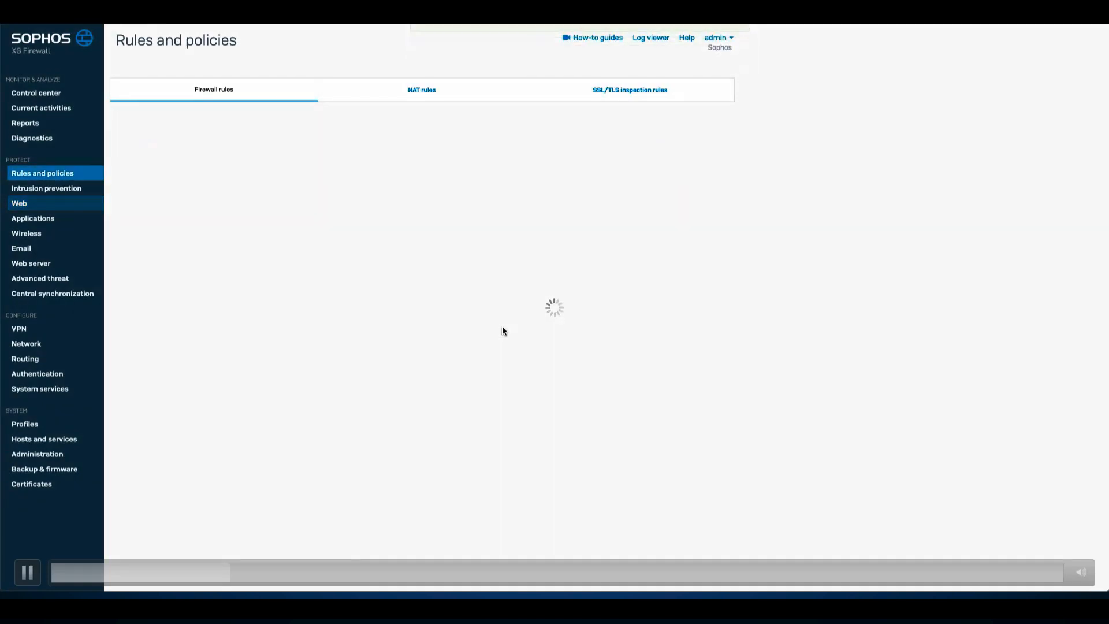
click(153, 278)
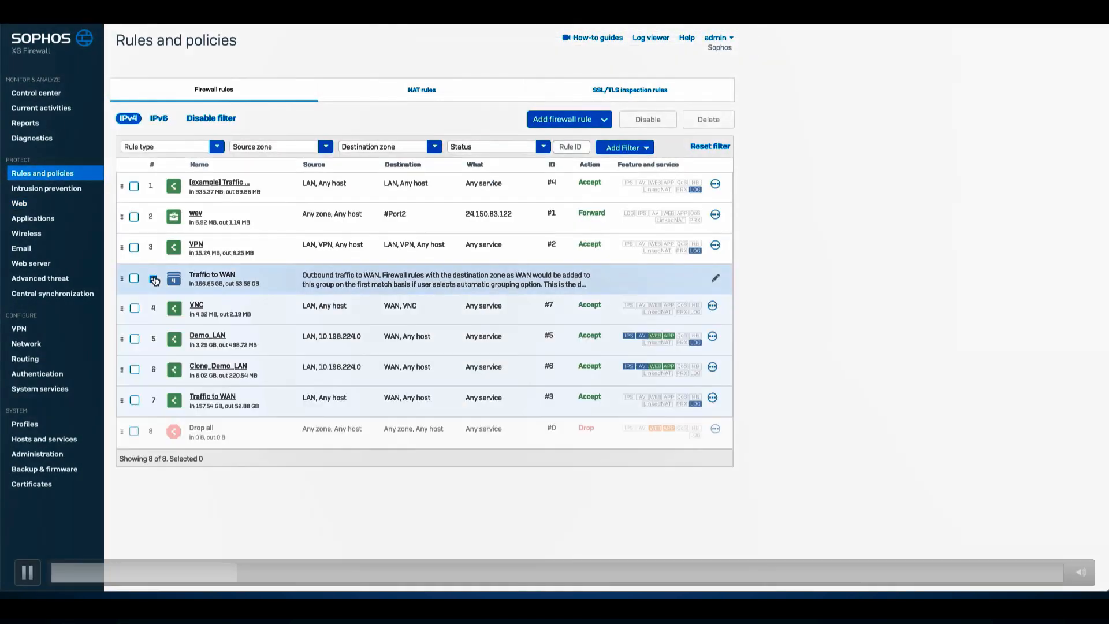
click(208, 337)
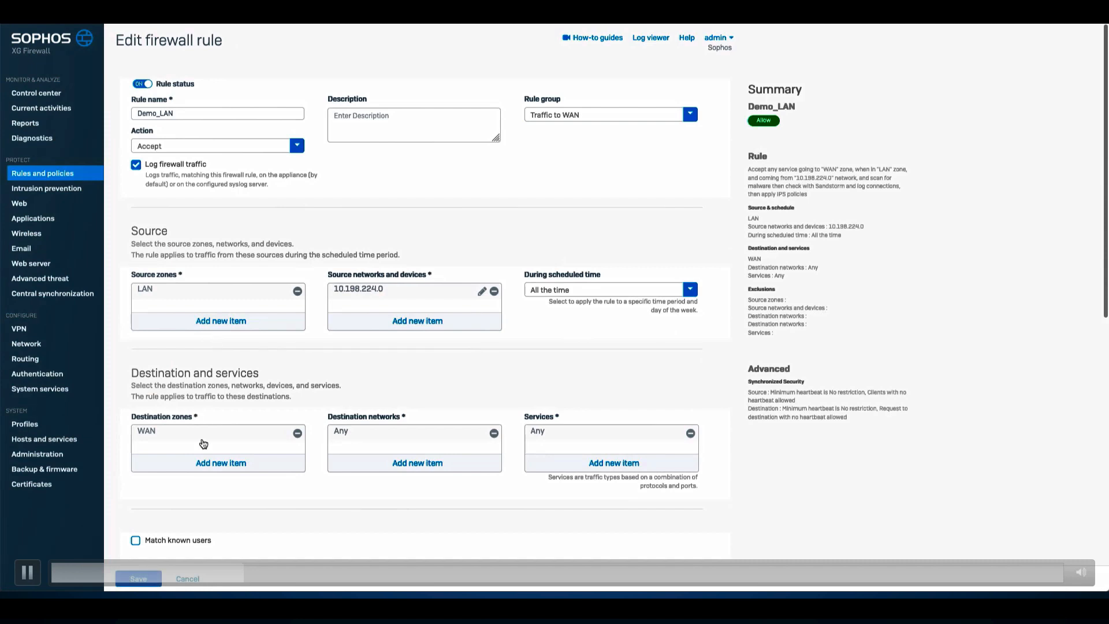
Set the web policy of the Demo_LAN firewall rule to Block_gambling and save the rule.
scroll(202, 438, down, 5)
scroll(202, 438, down, 2)
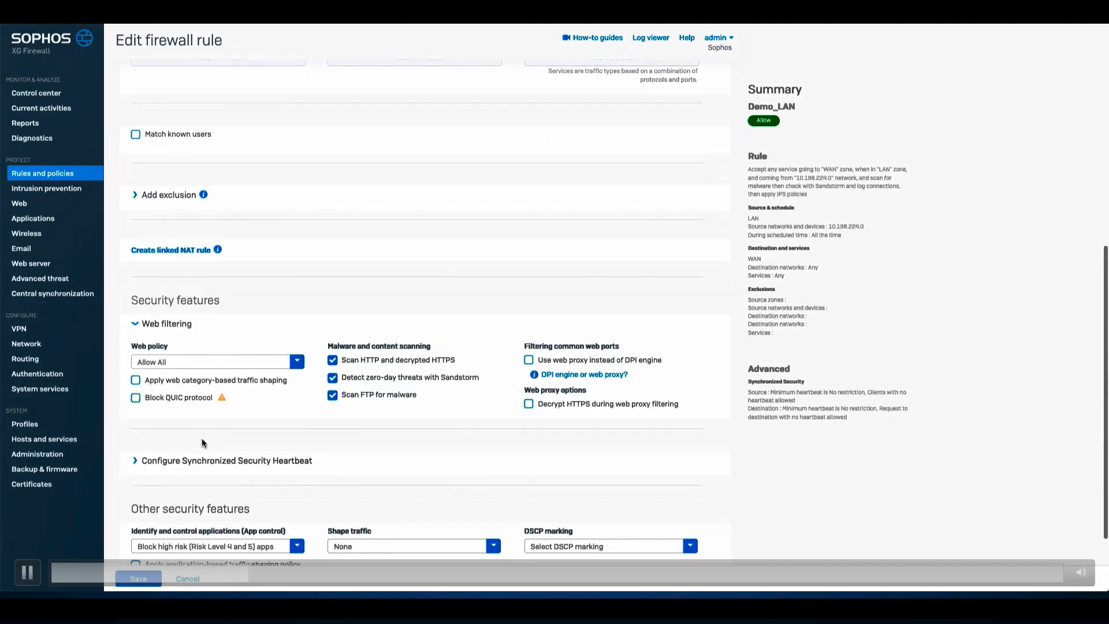
click(295, 364)
scroll(184, 447, down, 5)
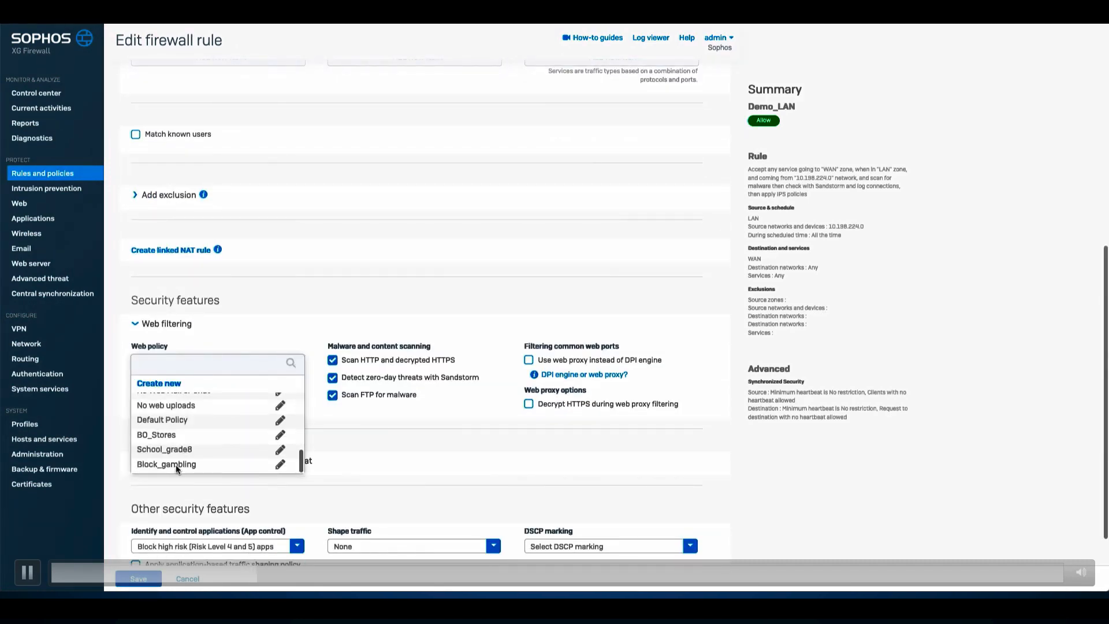
click(176, 464)
click(145, 585)
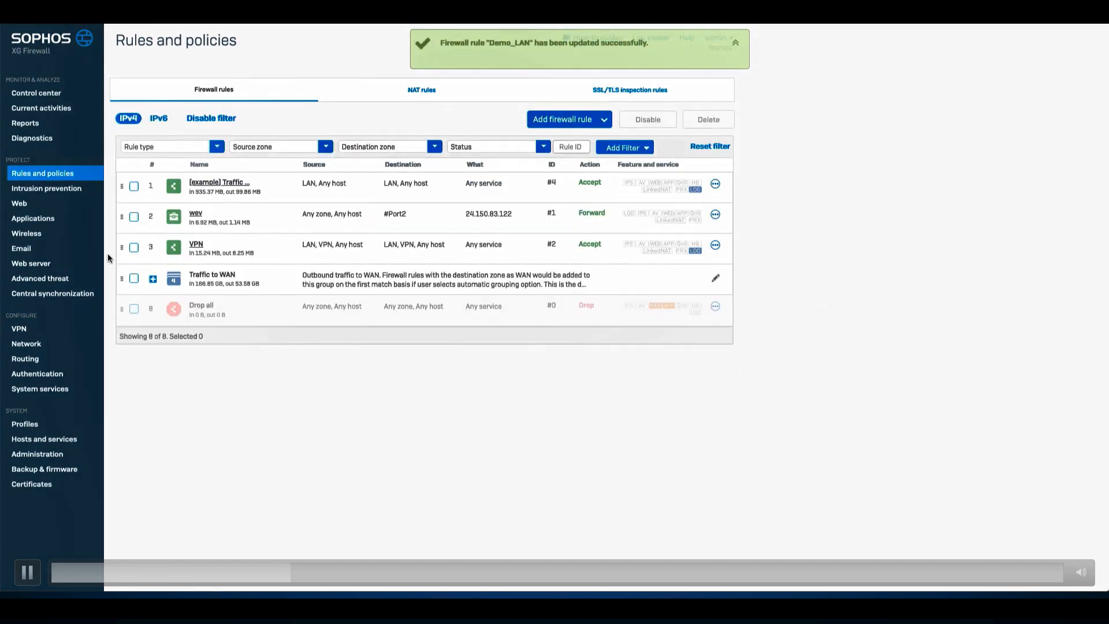
Create an application filter policy named BlockVPN_Apps, based on the Allow All template.
click(39, 221)
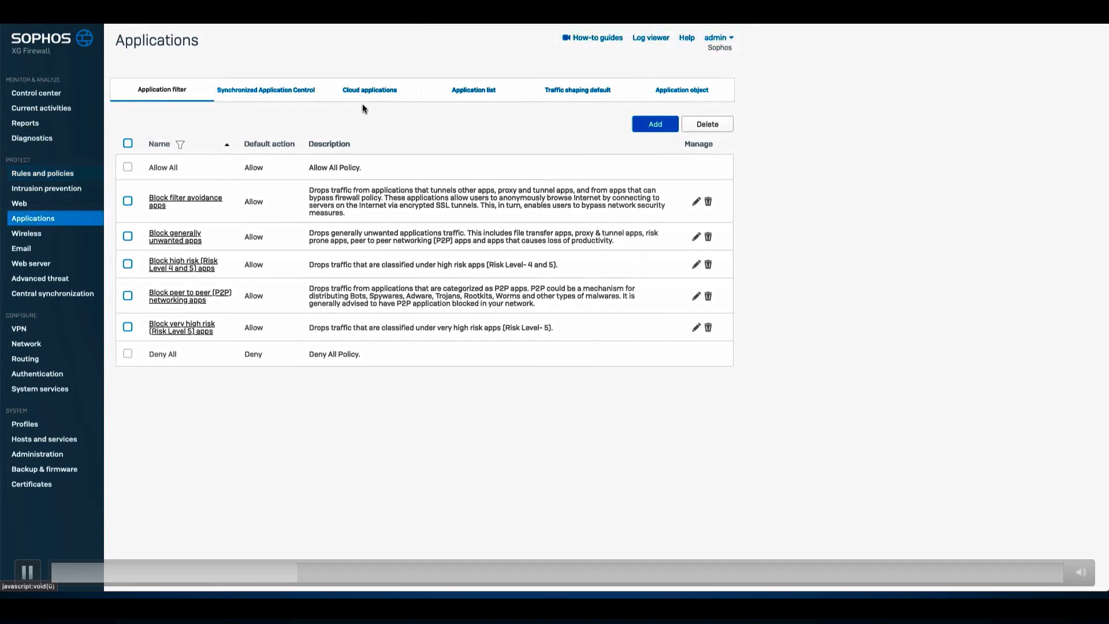
click(656, 125)
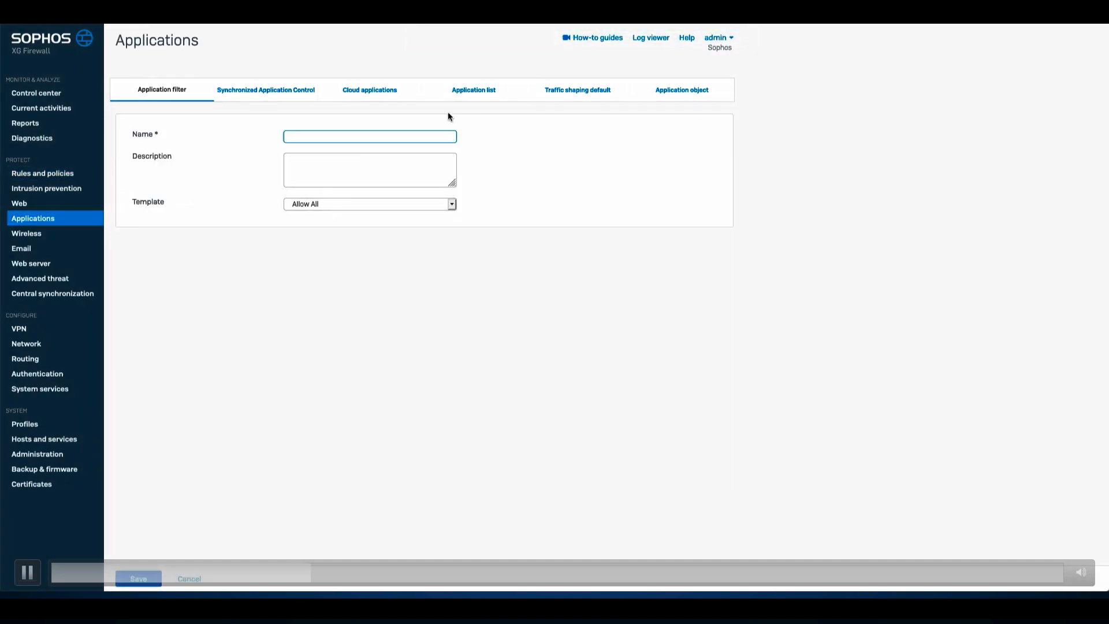
text(BlockVPN_Apps)
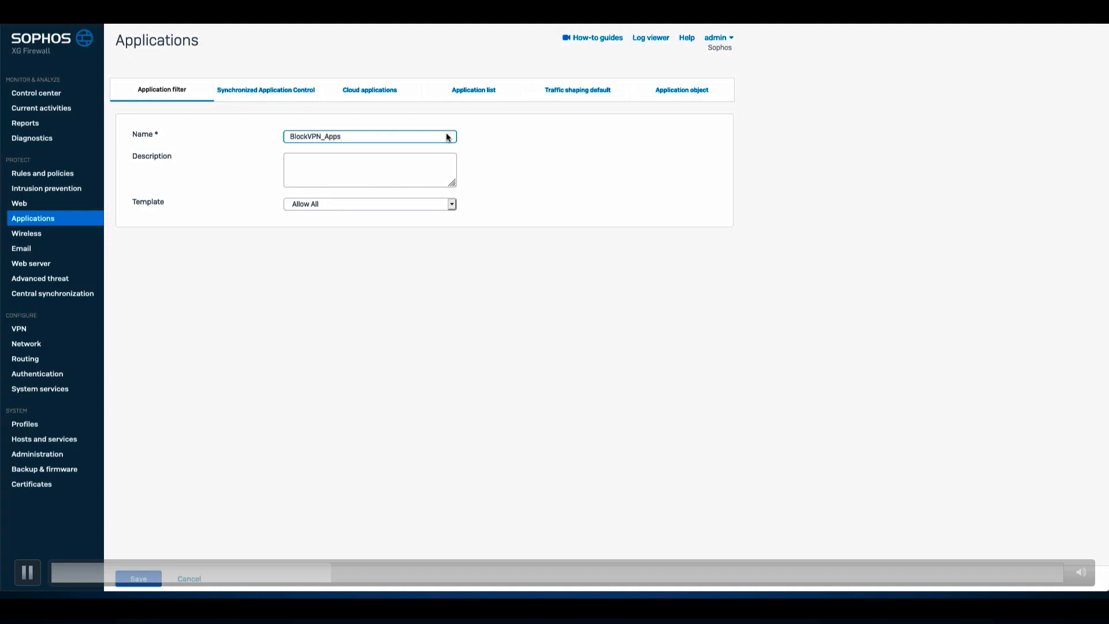
click(146, 583)
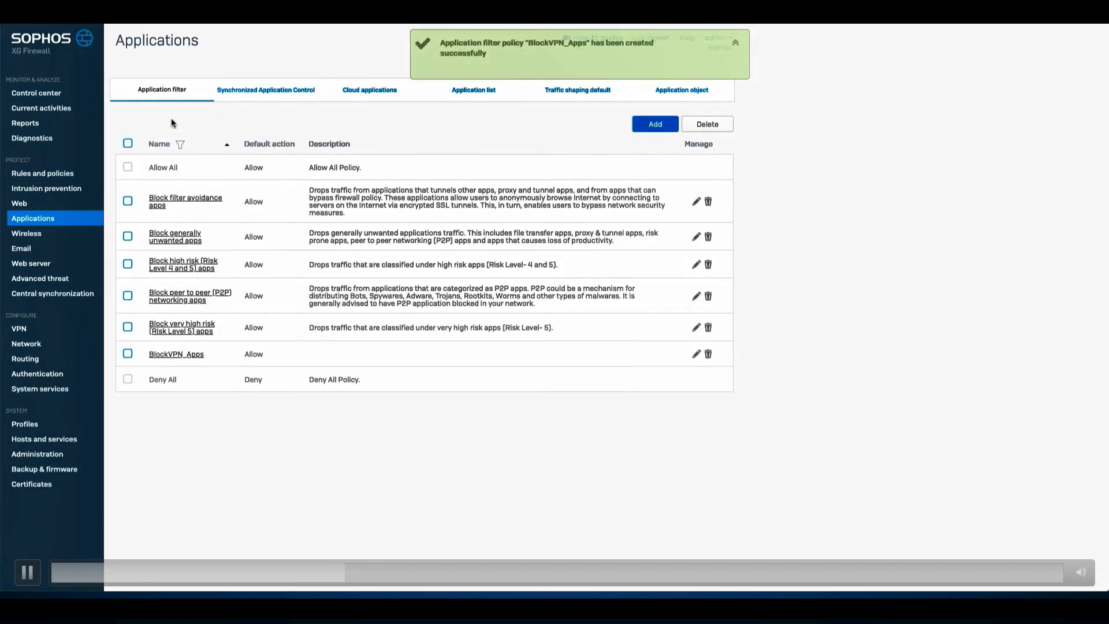
Add a rule to the BlockVPN_Apps policy that denies all applications of the Proxy and Tunnel category all the time.
click(196, 354)
click(646, 226)
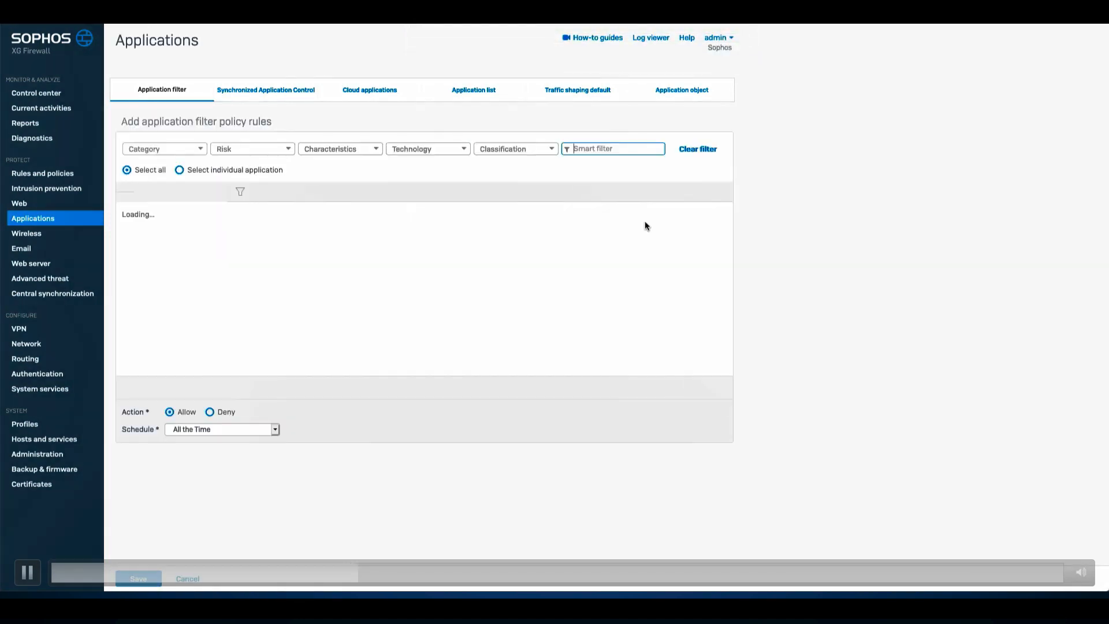
click(169, 150)
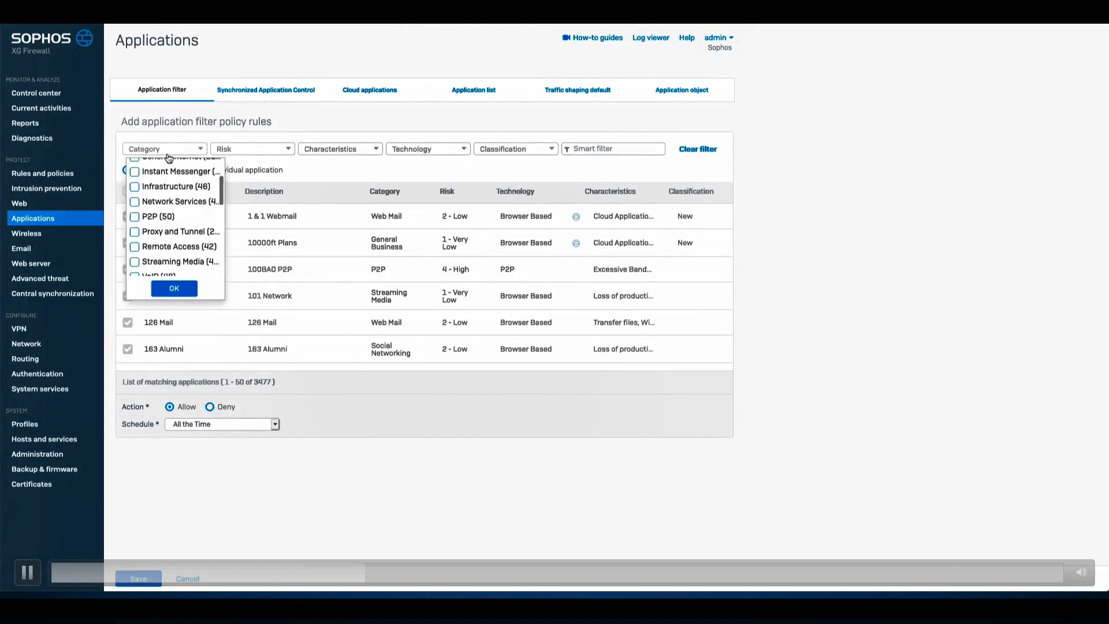
click(173, 289)
click(209, 425)
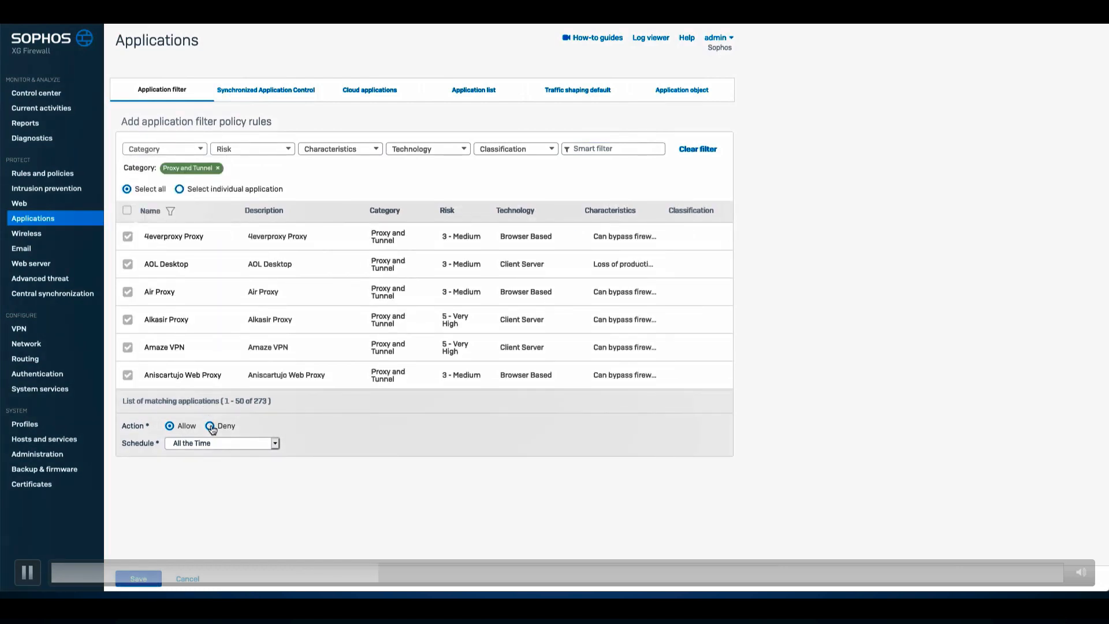
click(158, 582)
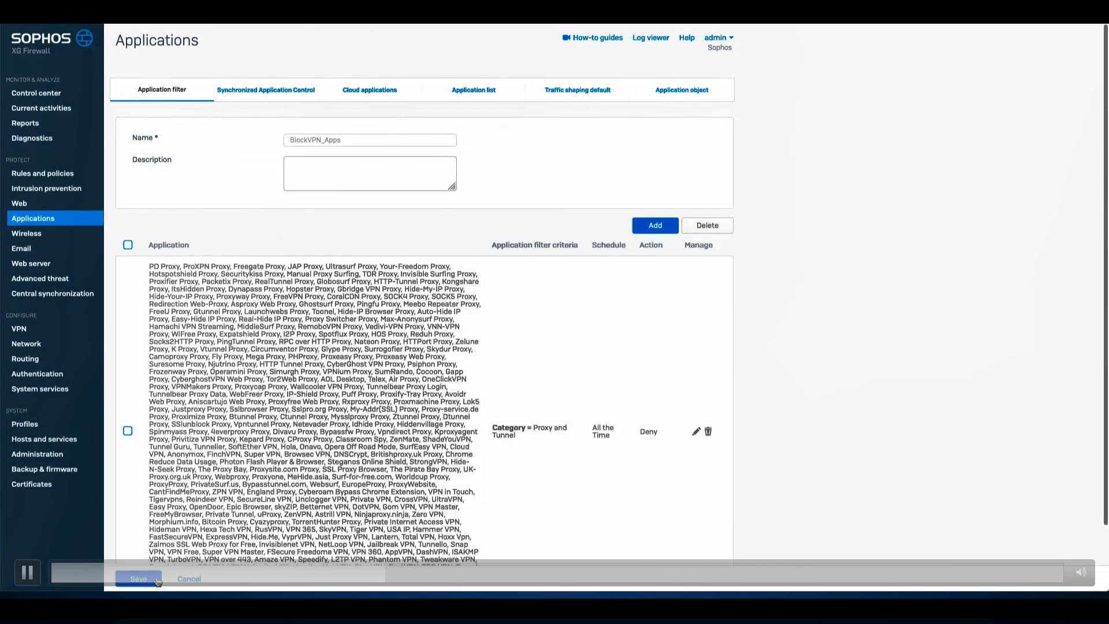
Save the BlockVPN_Apps application filter policy and go to the firewall rules.
scroll(214, 505, down, 2)
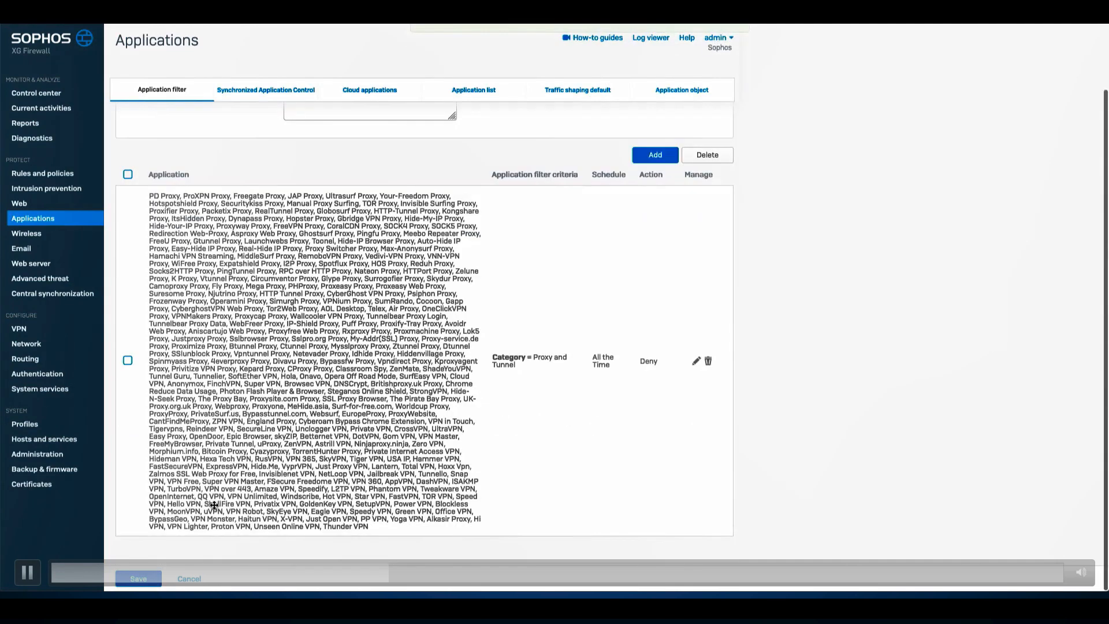
click(139, 581)
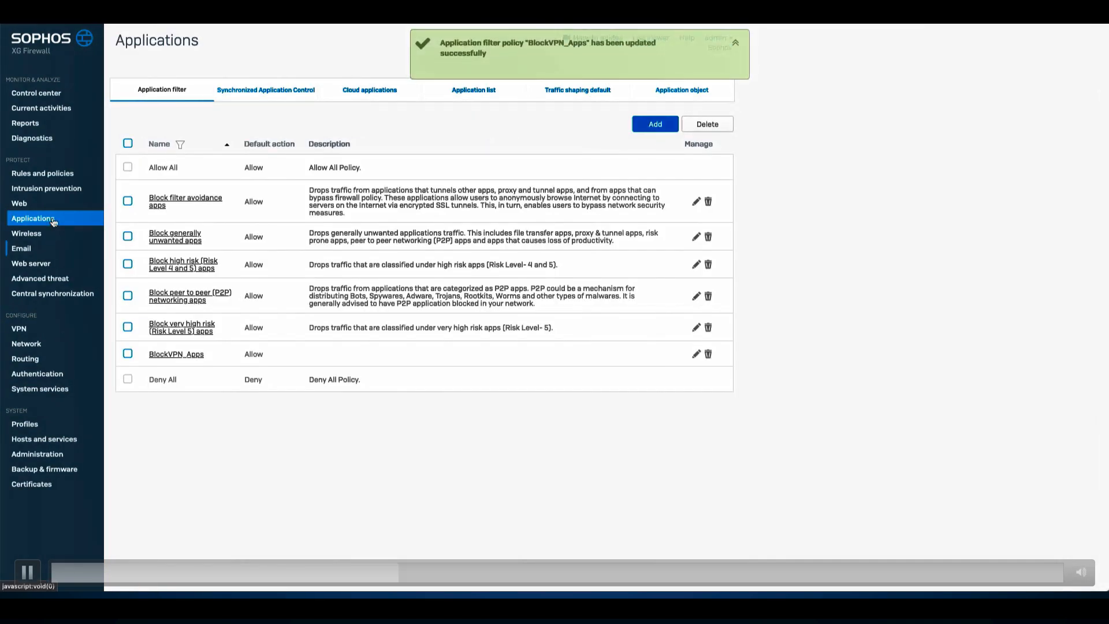
click(57, 174)
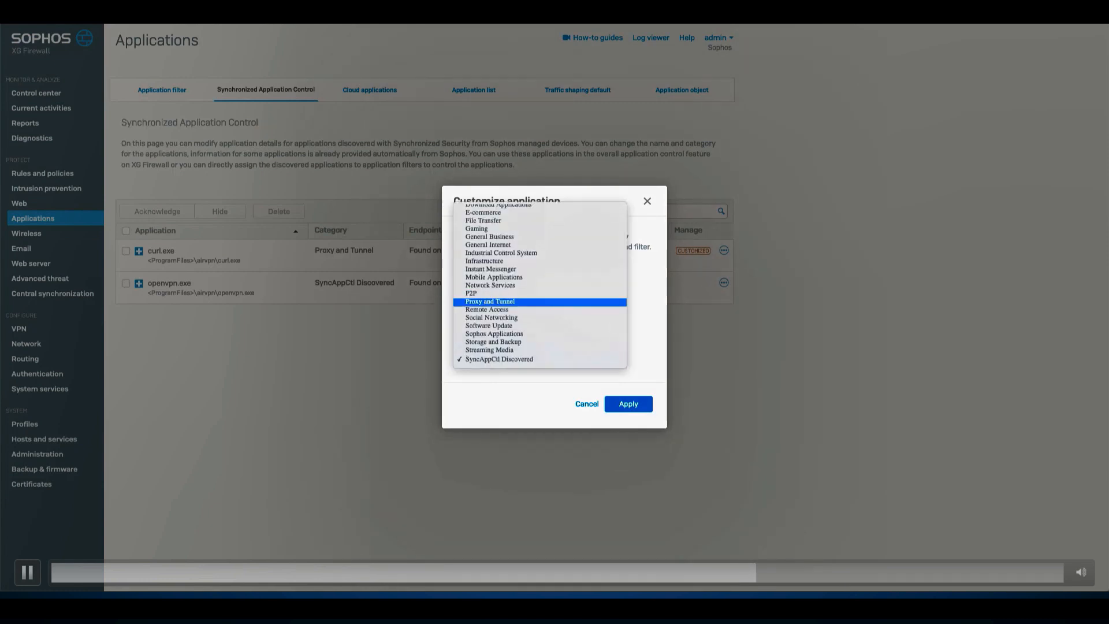
Set the category of the discovered application openvpn.exe to Proxy and Tunnel and apply the customization.
key(Return)
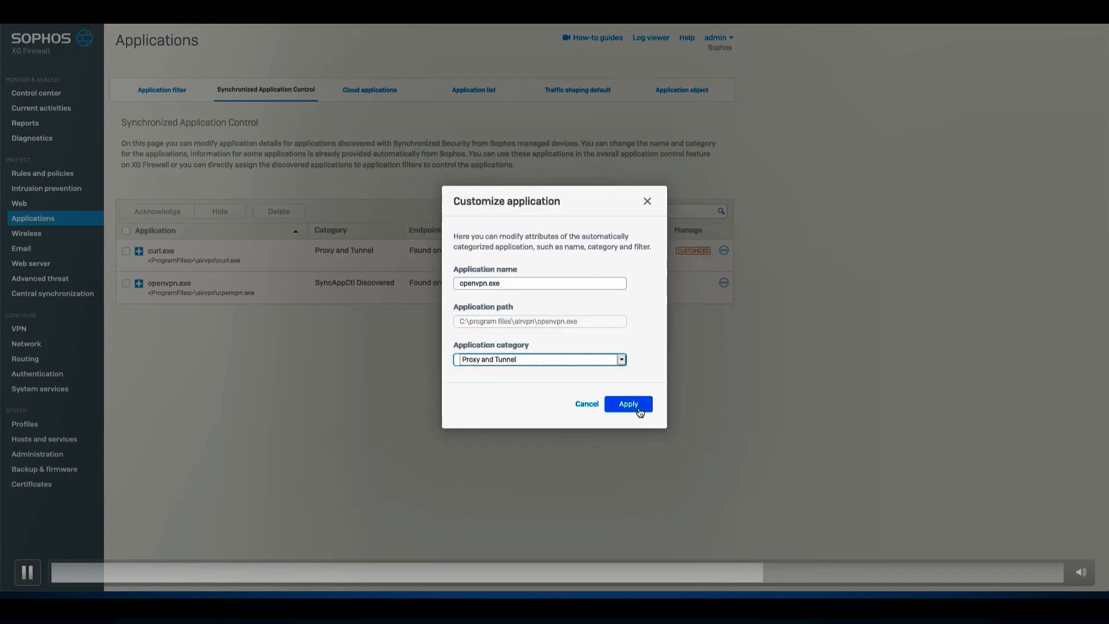
click(637, 407)
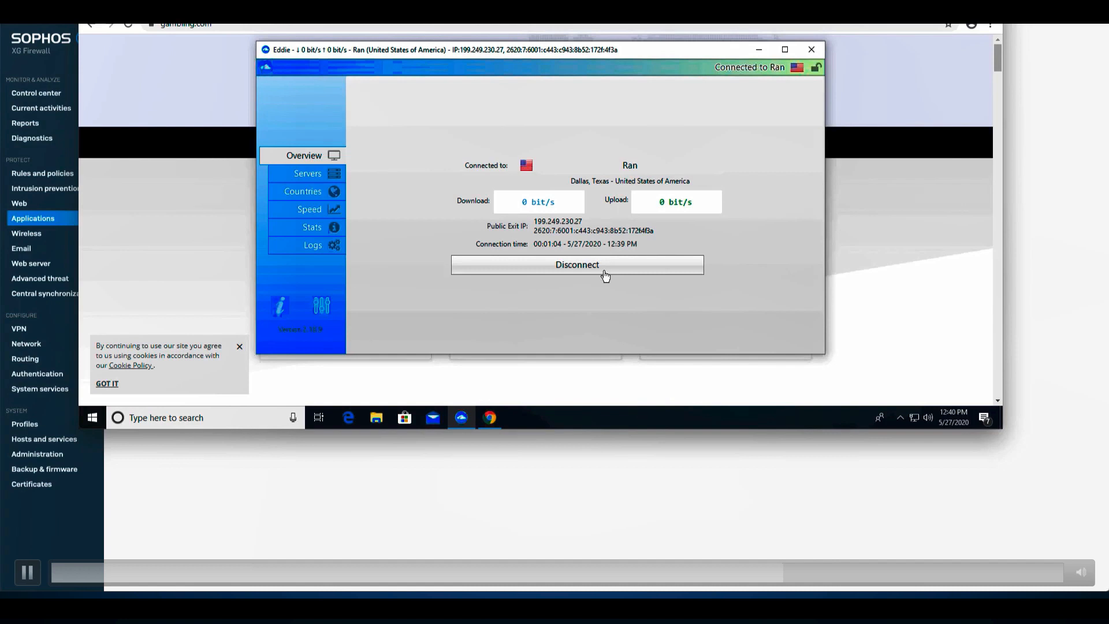
Switch to the Eddie VPN client on the Windows endpoint, disconnect its session, log out and log in again.
click(602, 268)
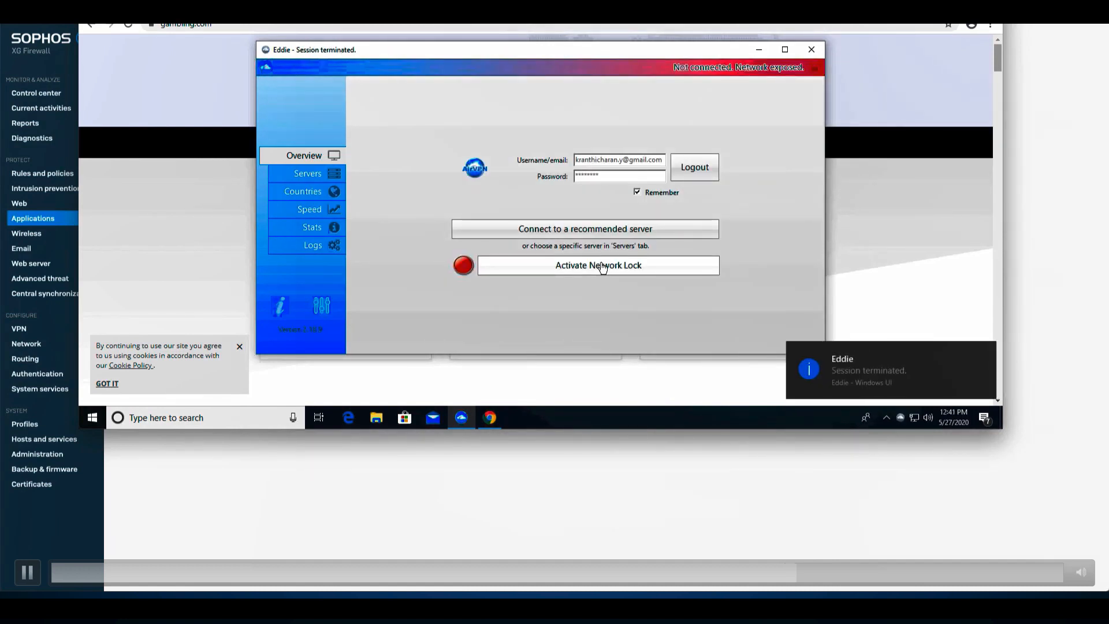
click(696, 165)
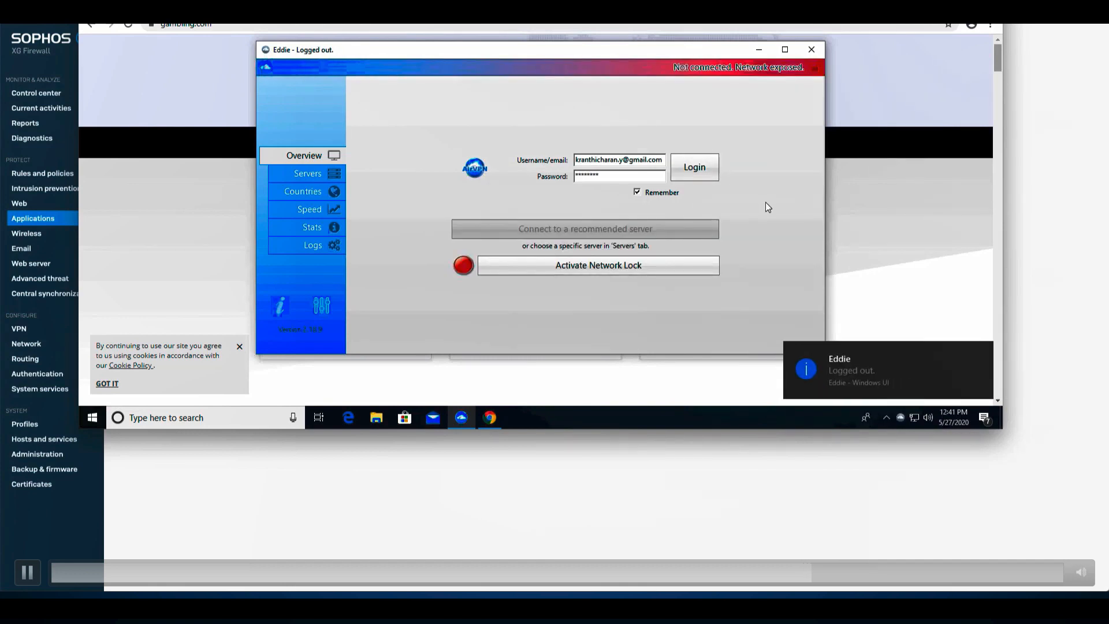
click(715, 172)
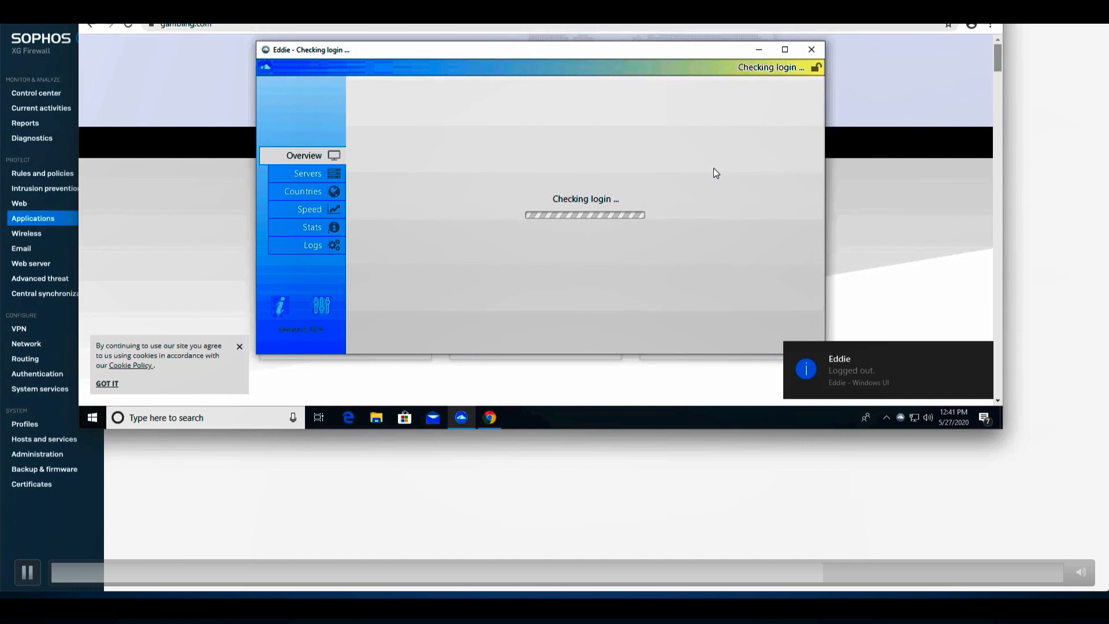